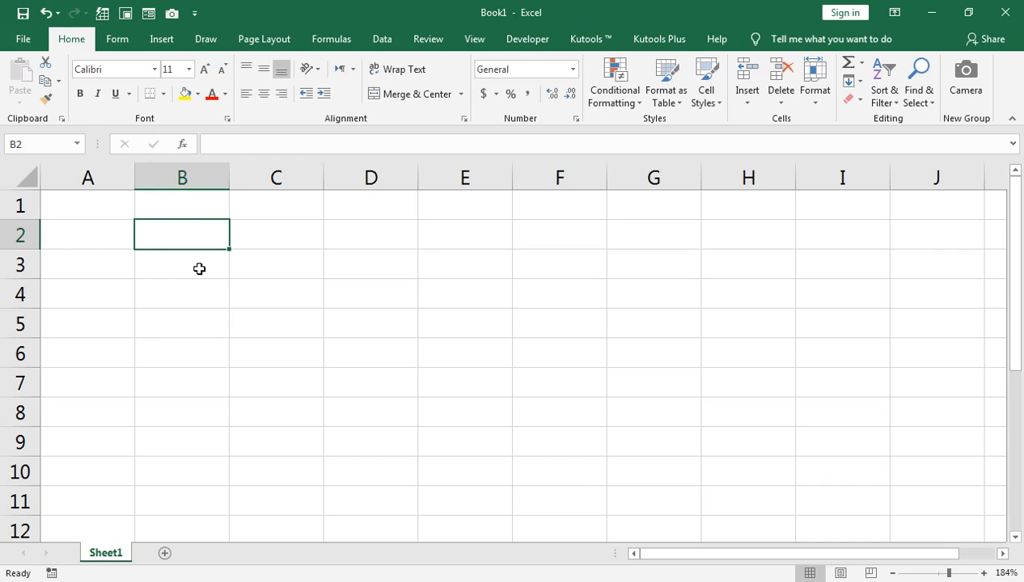
Enter the list 4 Cursor, Normal, Drag, Edit and Movaable in cells B2 to B6
text(4 Cu)
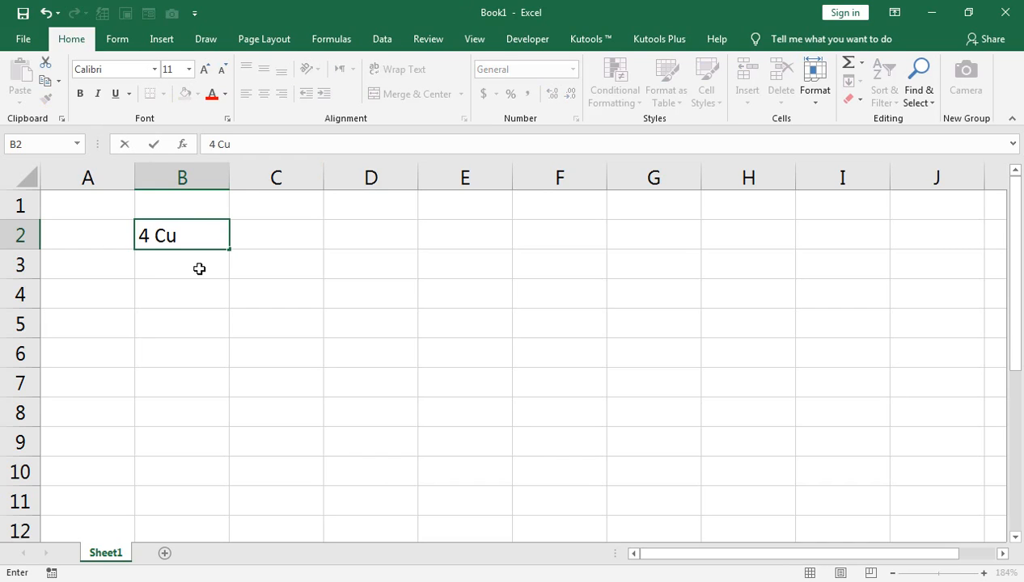
text(rsor)
key(Return)
text(Normal)
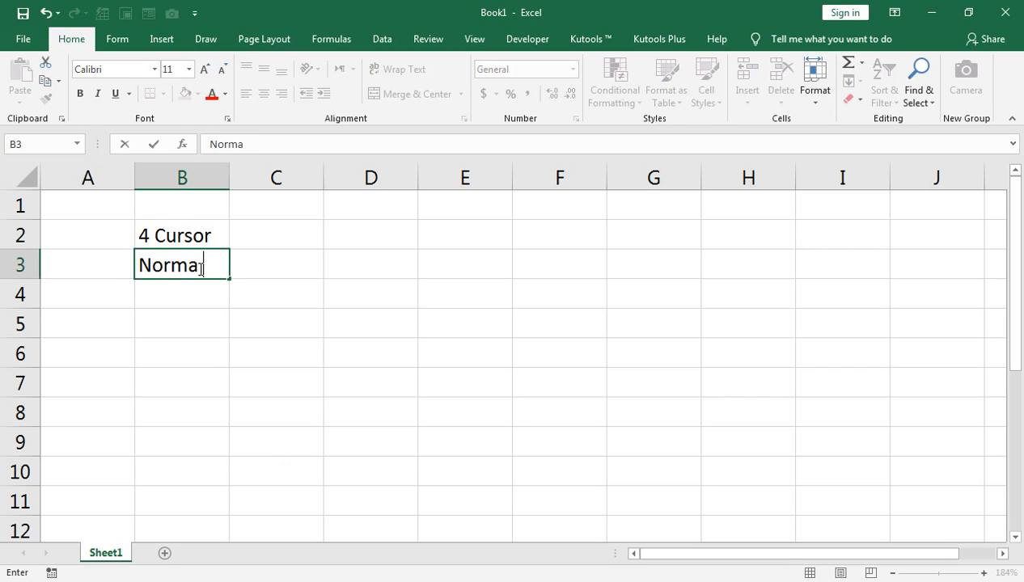
key(Return)
text(Drag)
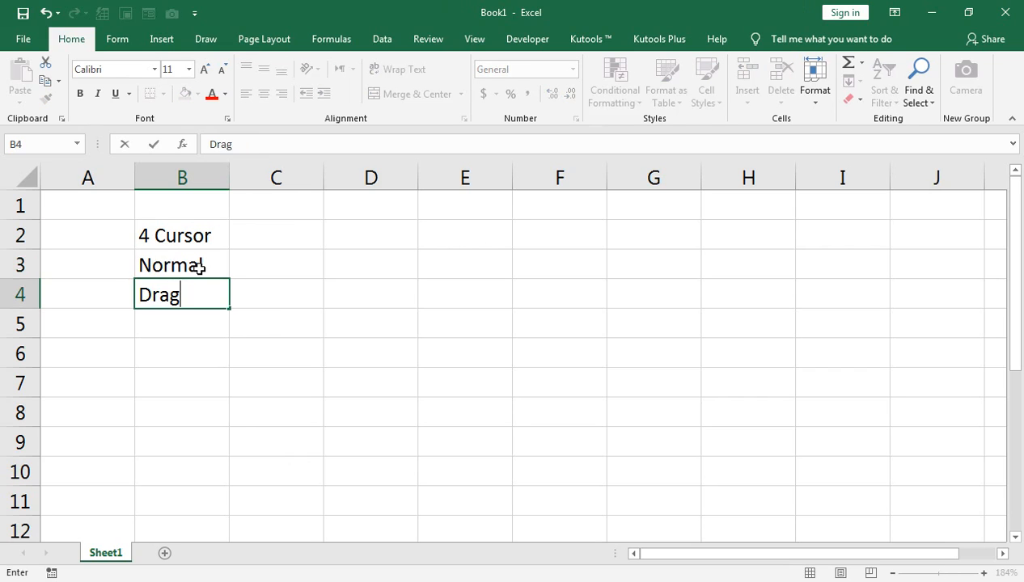
key(Return)
text(Edit)
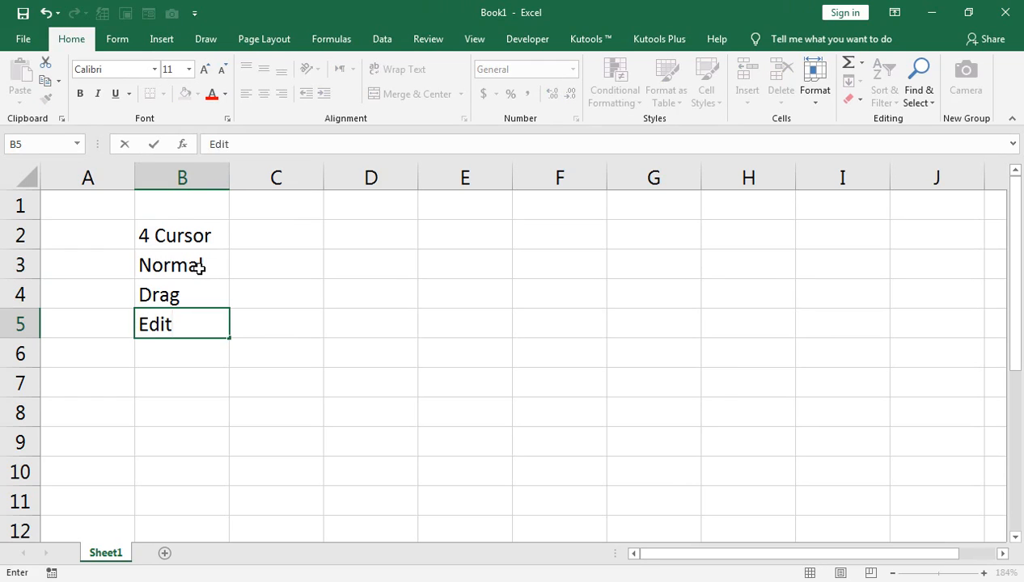
key(Return)
text(Movaa)
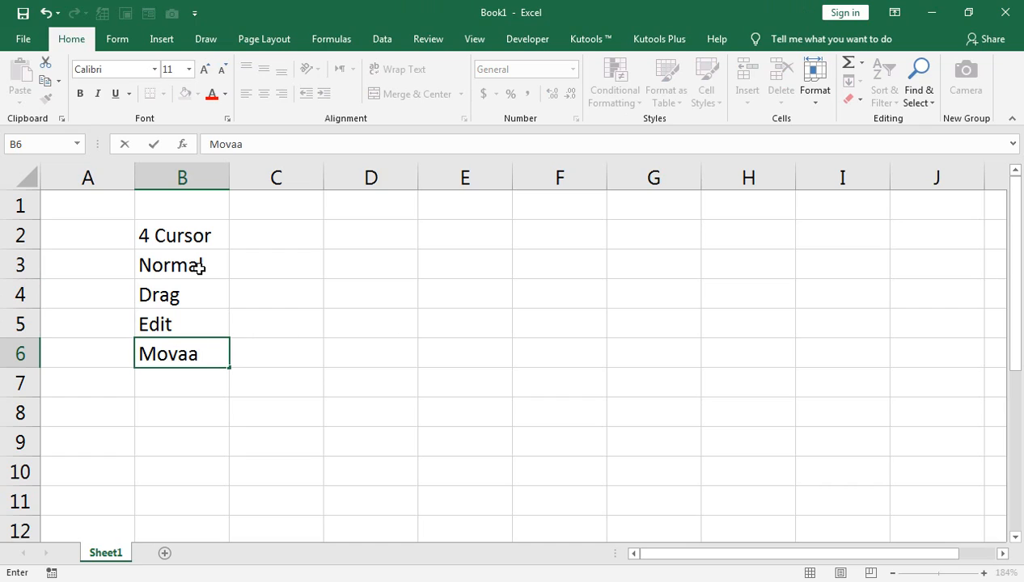
text(ble)
key(Return)
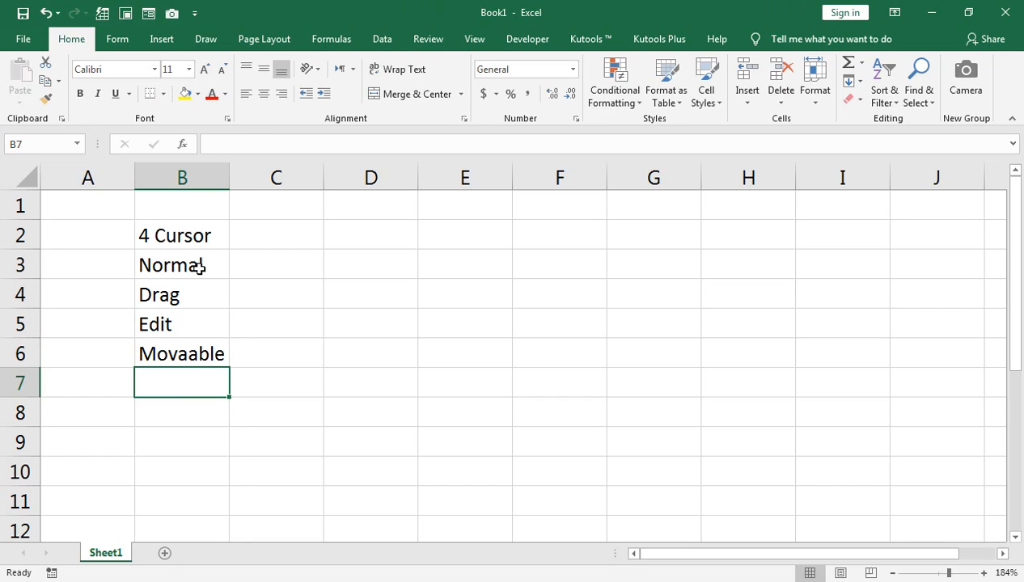
Practise selecting cell ranges by marking B3:C6 and D2:F6 one after the other
drag(198, 269, 248, 340)
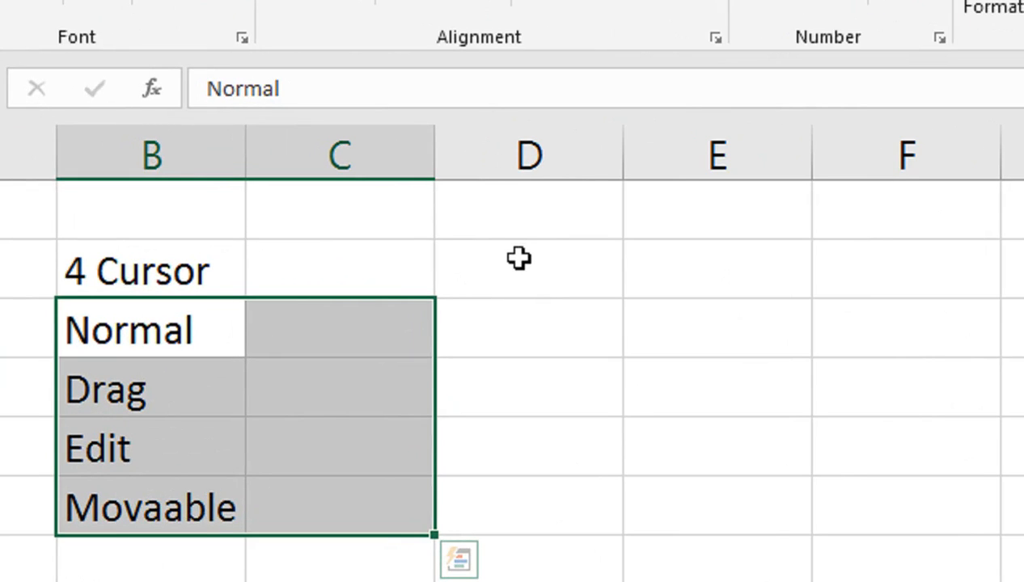
click(518, 258)
drag(518, 287, 865, 530)
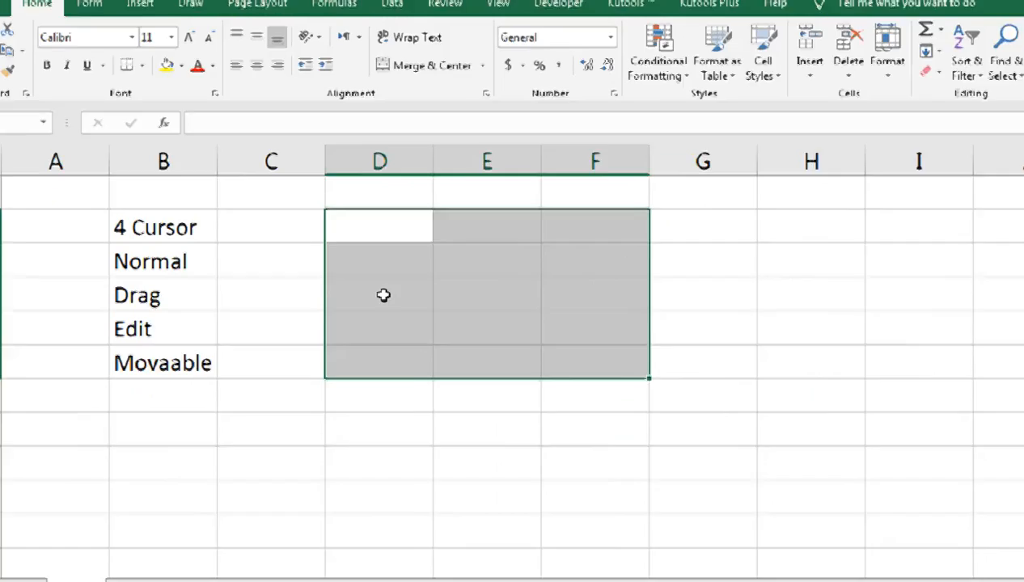
Move the entries in B3:B6 to E3:E6 and set their font to Adobe Fangsong Std R
click(217, 270)
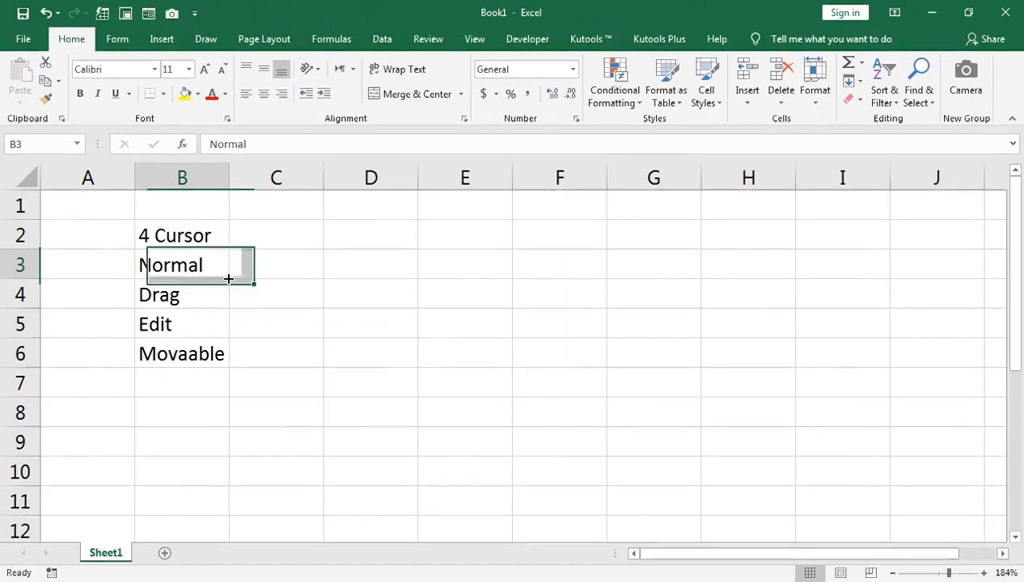
drag(165, 260, 189, 345)
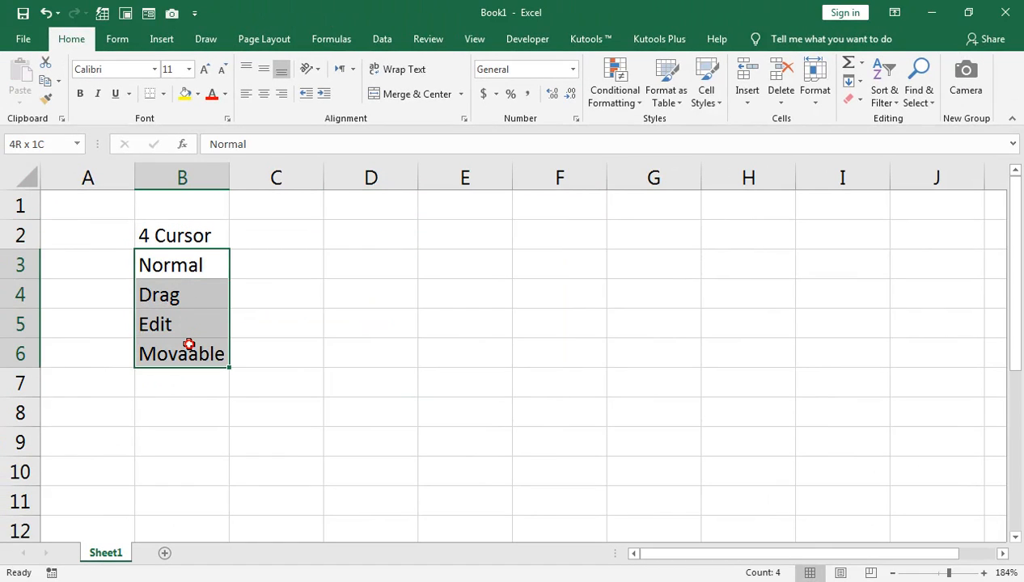
click(151, 69)
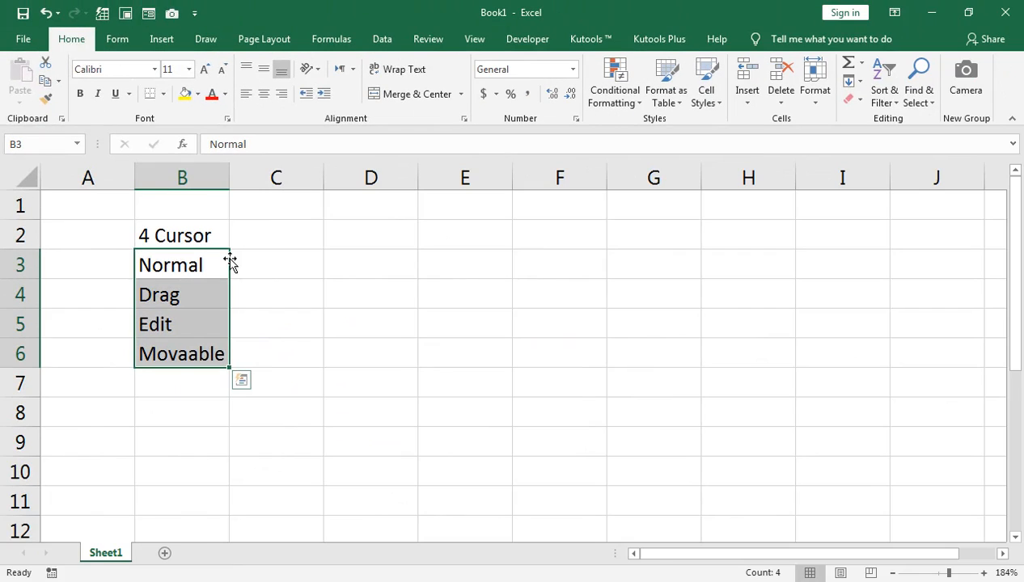
drag(307, 336, 702, 338)
click(154, 70)
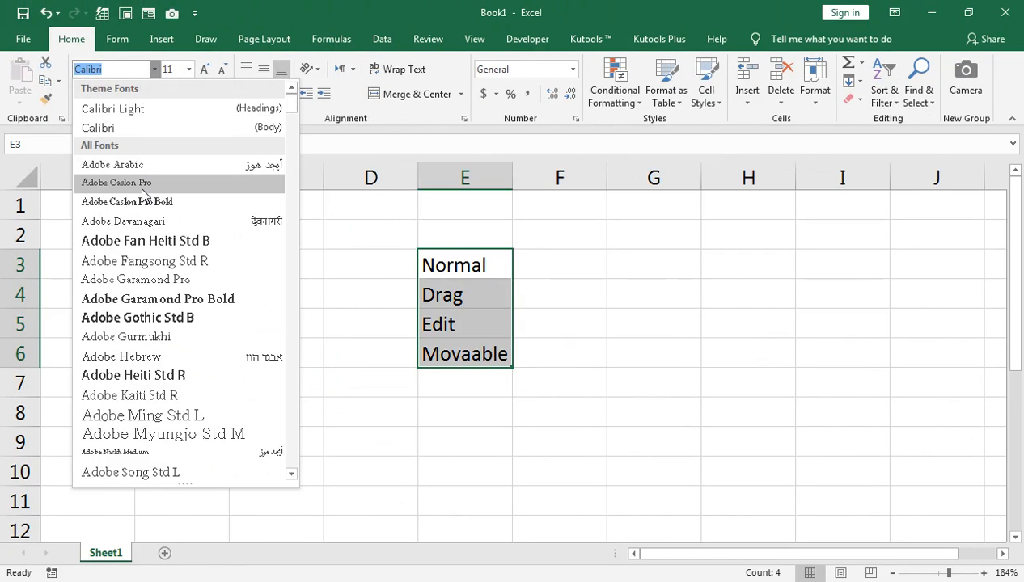
click(163, 268)
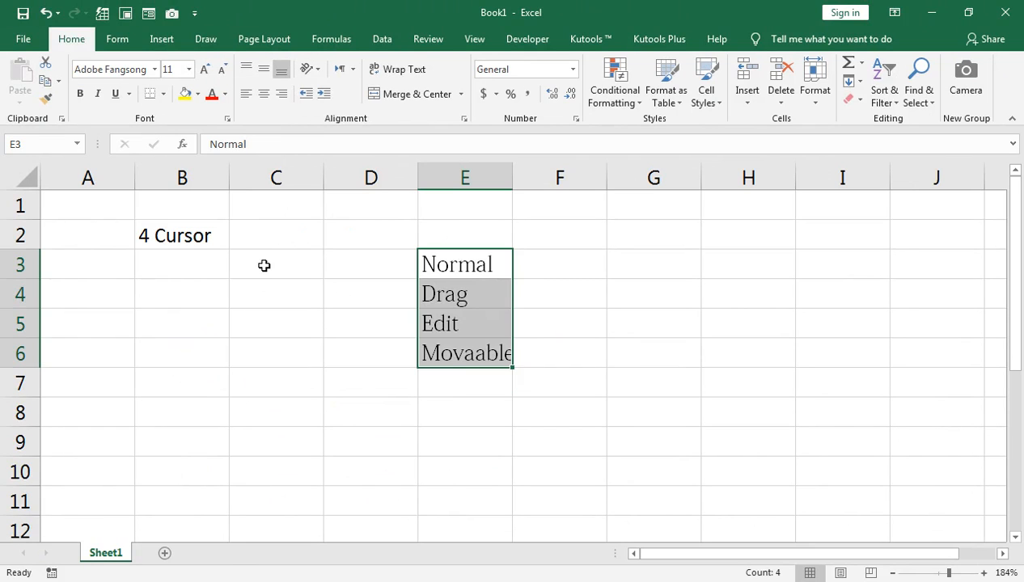
Undo the font change and the move of the four list entries
key(ctrl+z)
key(ctrl+z)
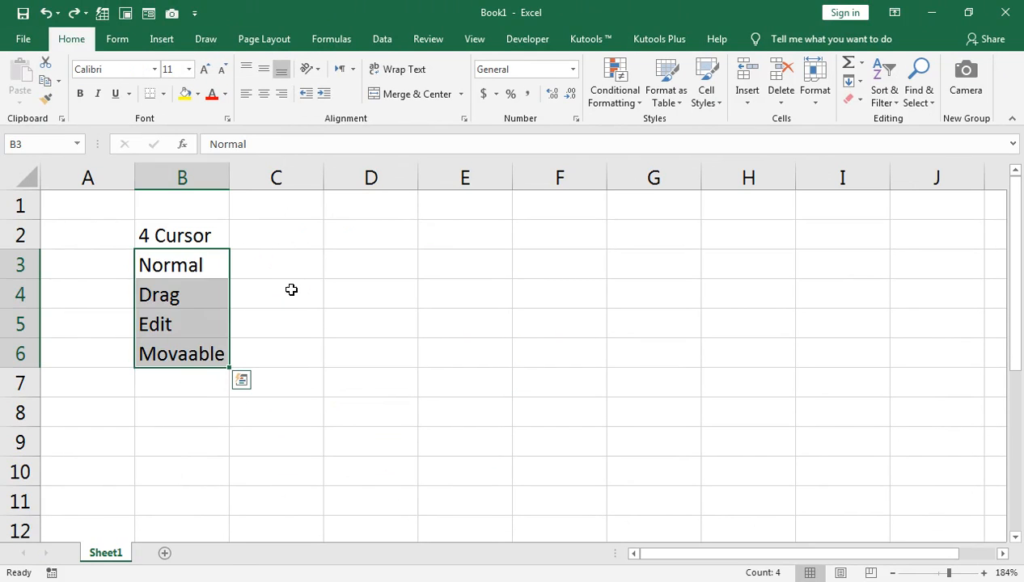
click(178, 295)
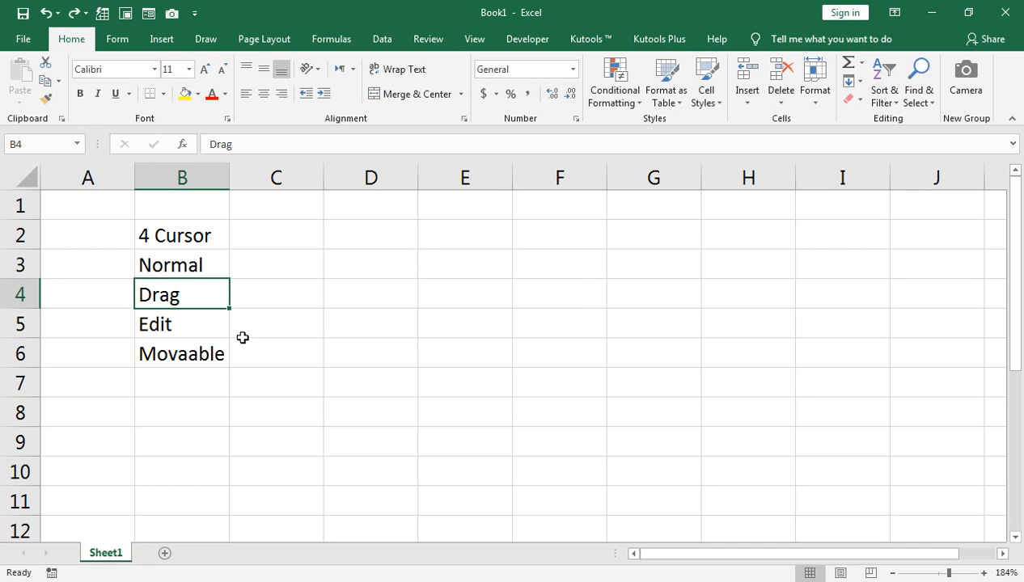
scroll(247, 338, down, 1)
scroll(254, 336, down, 2)
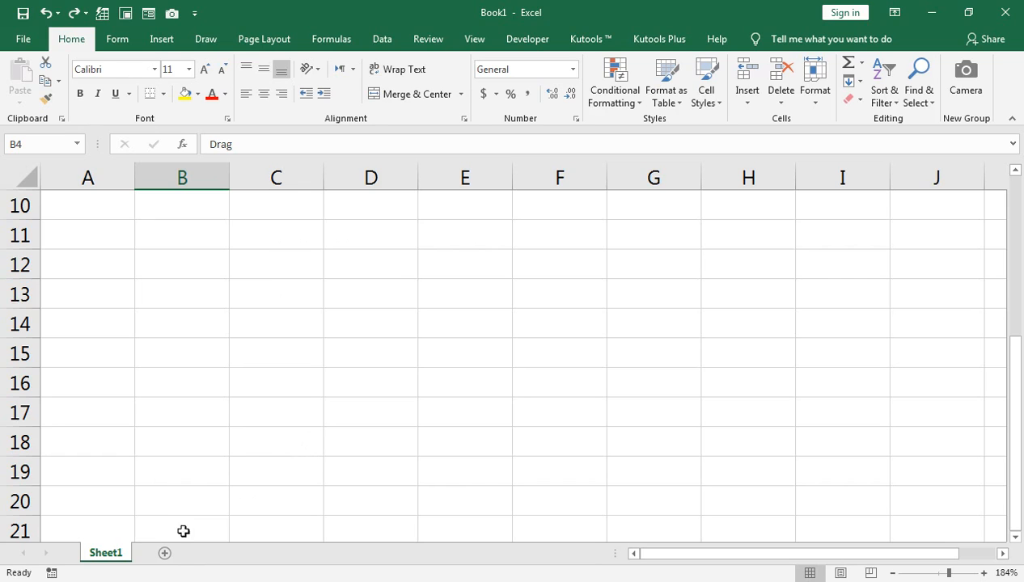
scroll(304, 443, up, 3)
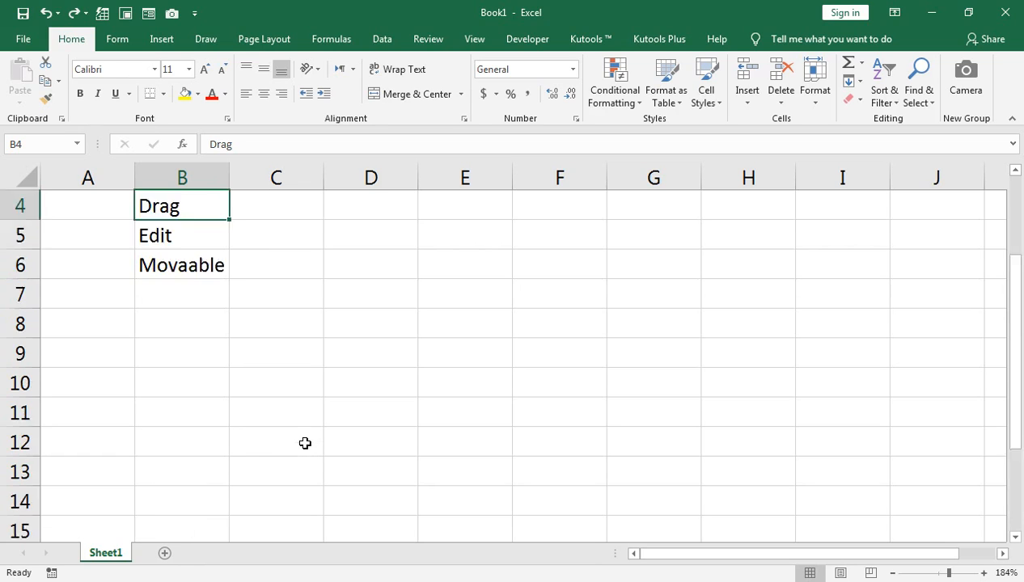
Enter the heading sno in cell D3 and the number 1 in D4
click(363, 264)
text(sno)
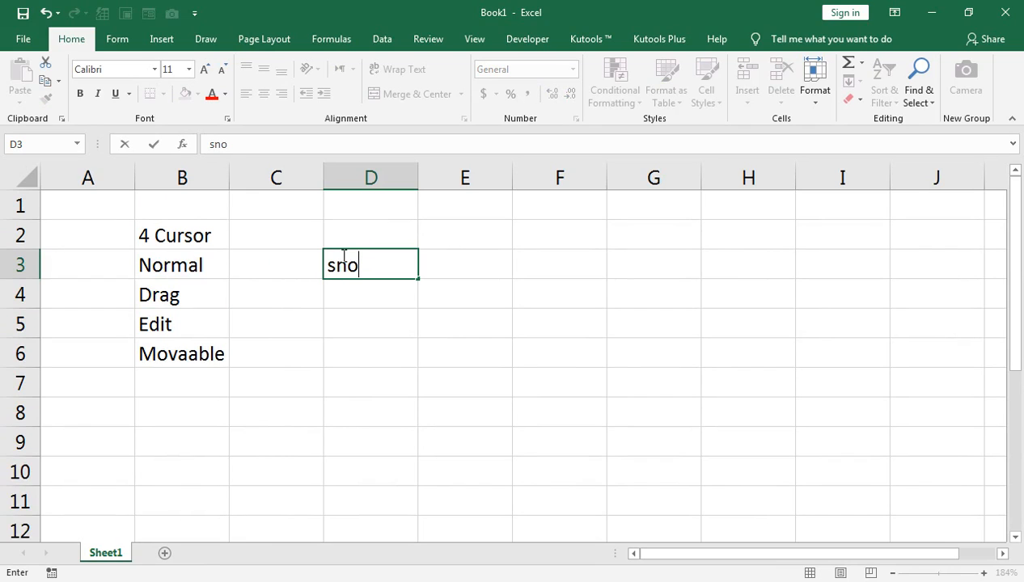
click(368, 294)
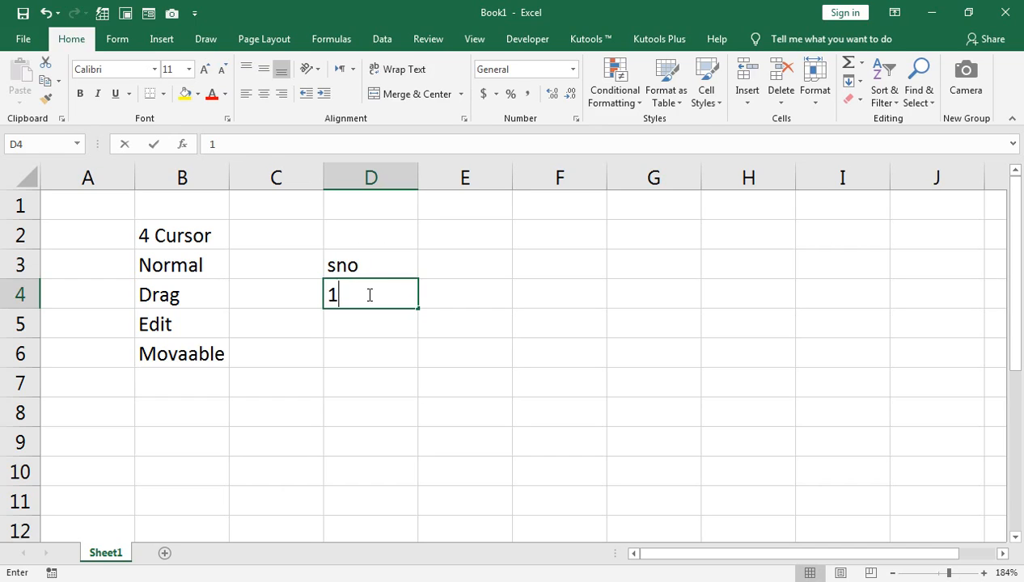
text(1)
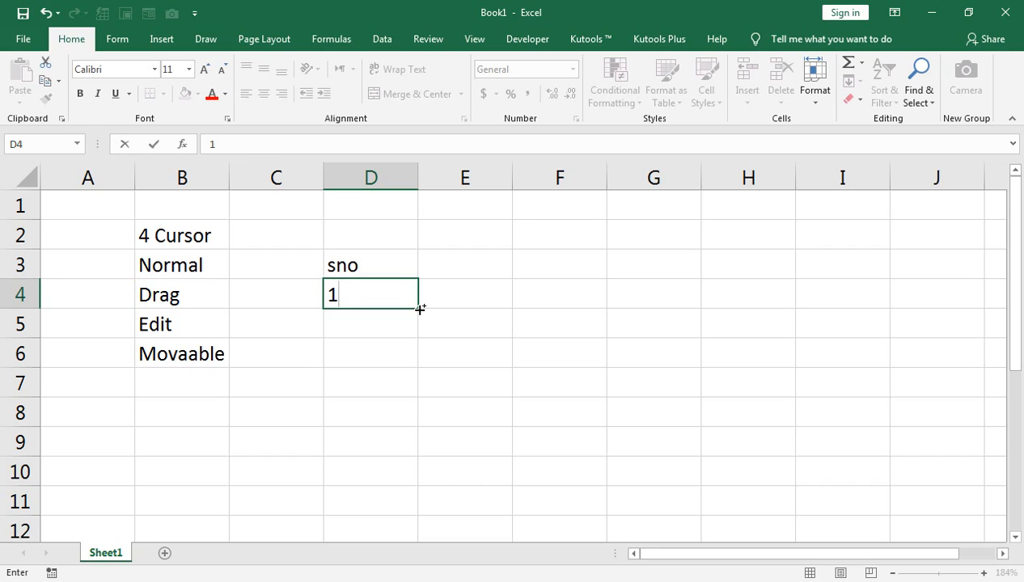
Try filling the number series from D4 down to D62 and again down to D8, undoing each fill
drag(420, 309, 420, 555)
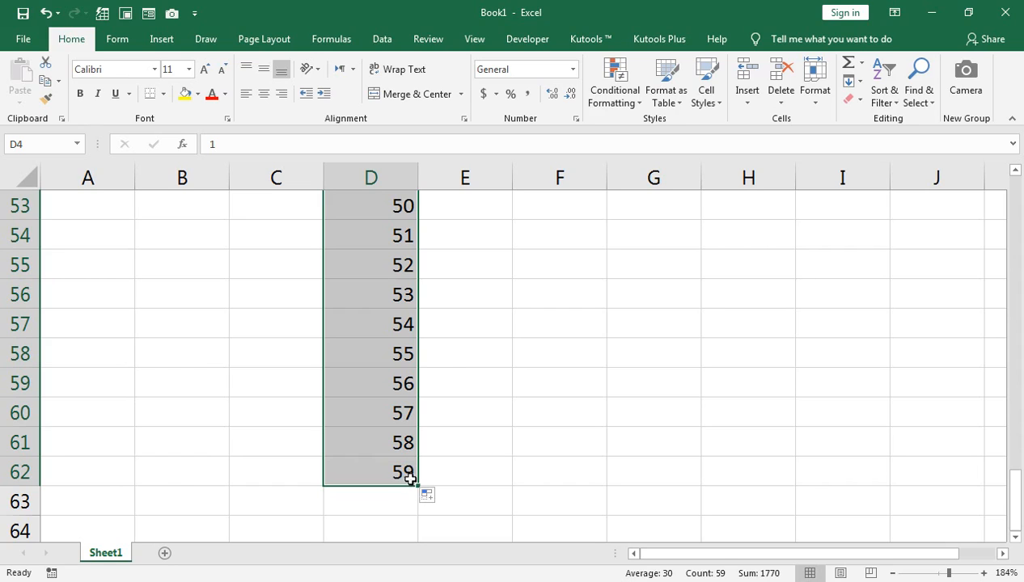
key(ctrl+z)
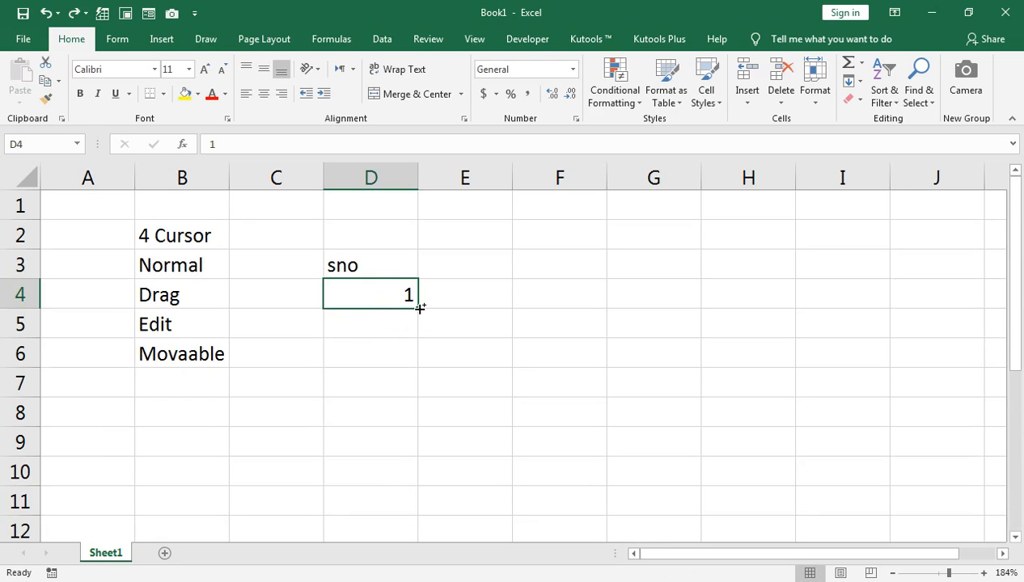
drag(420, 308, 411, 376)
drag(400, 468, 405, 446)
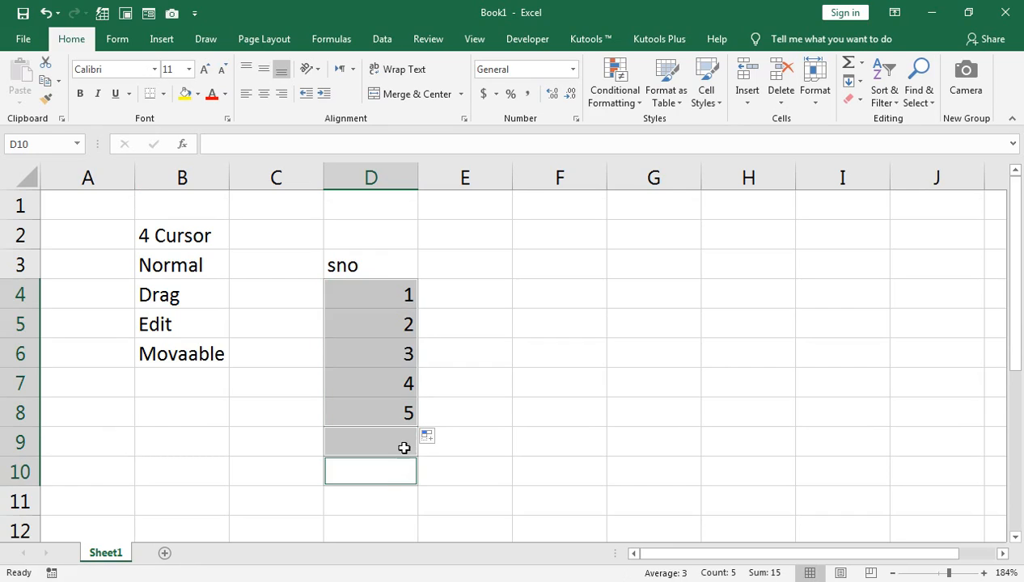
key(ctrl+z)
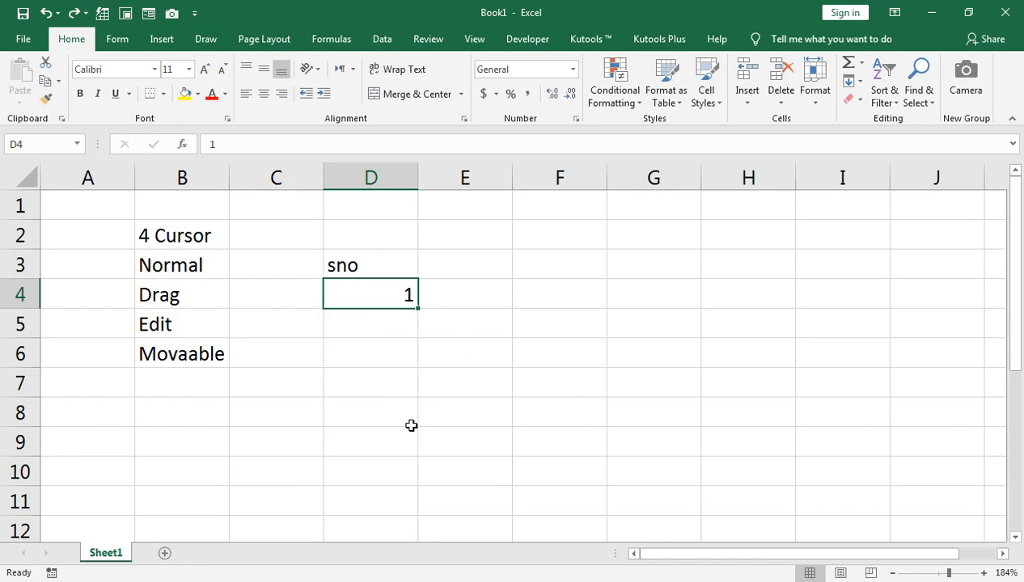
Enter 2 in cell D5 and extend the series from D4:D5 down to D66
click(393, 317)
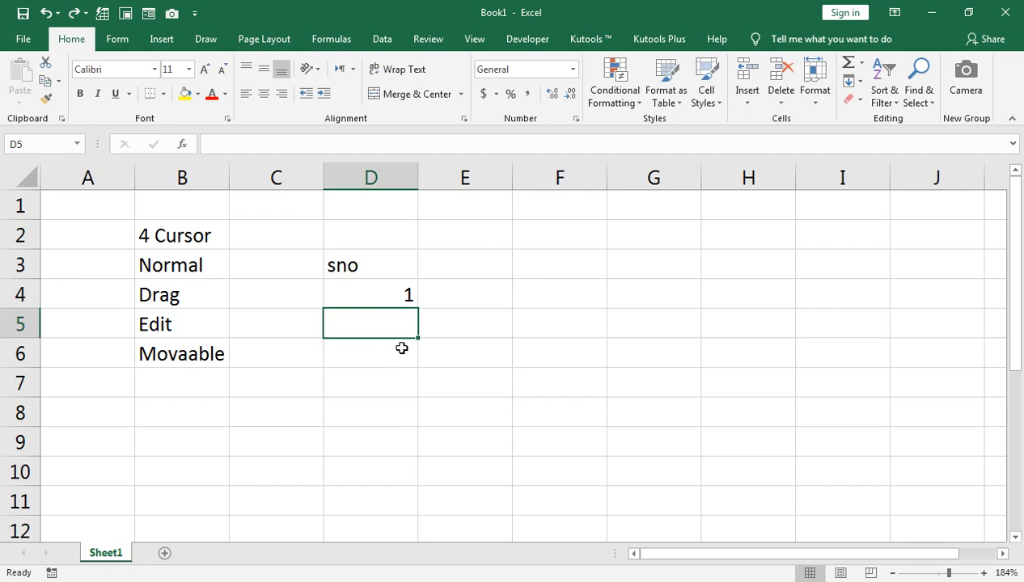
text(2)
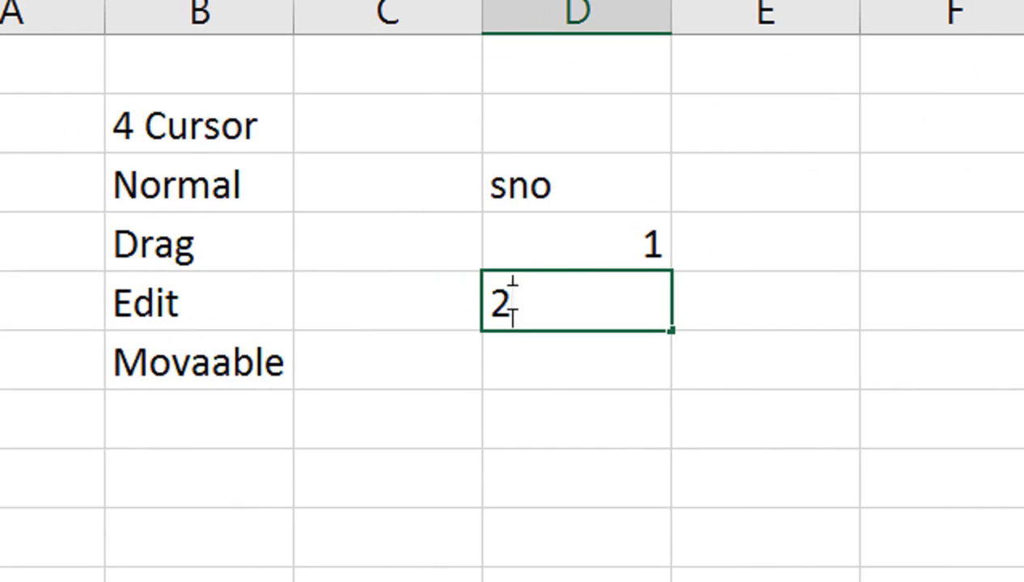
click(351, 296)
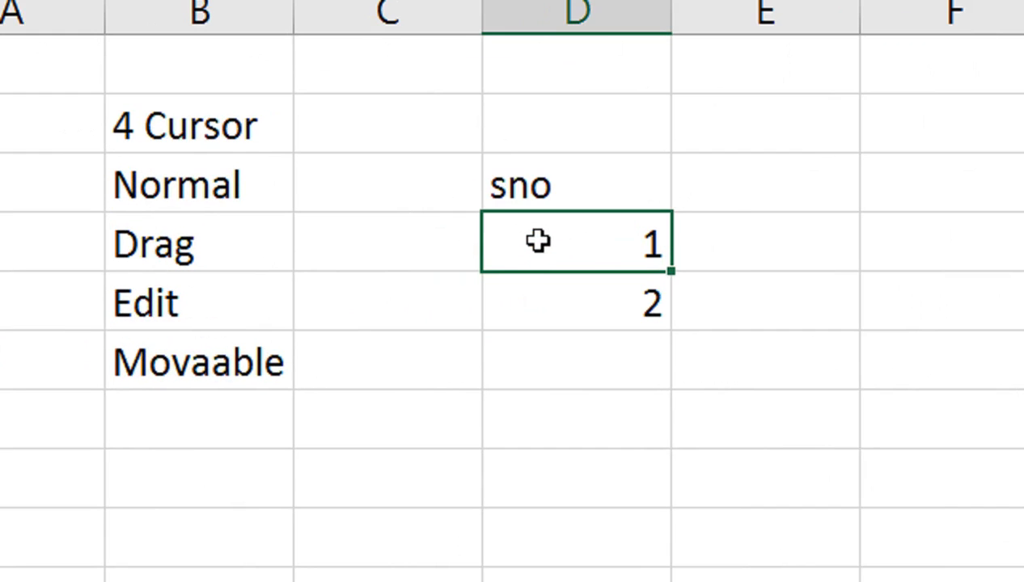
click(542, 279)
drag(556, 253, 556, 282)
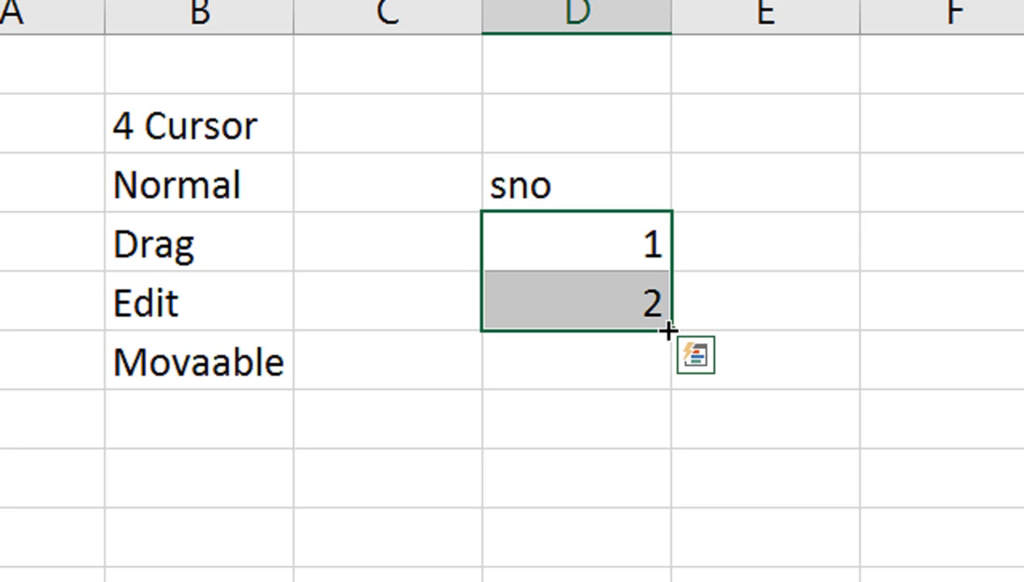
drag(667, 330, 667, 541)
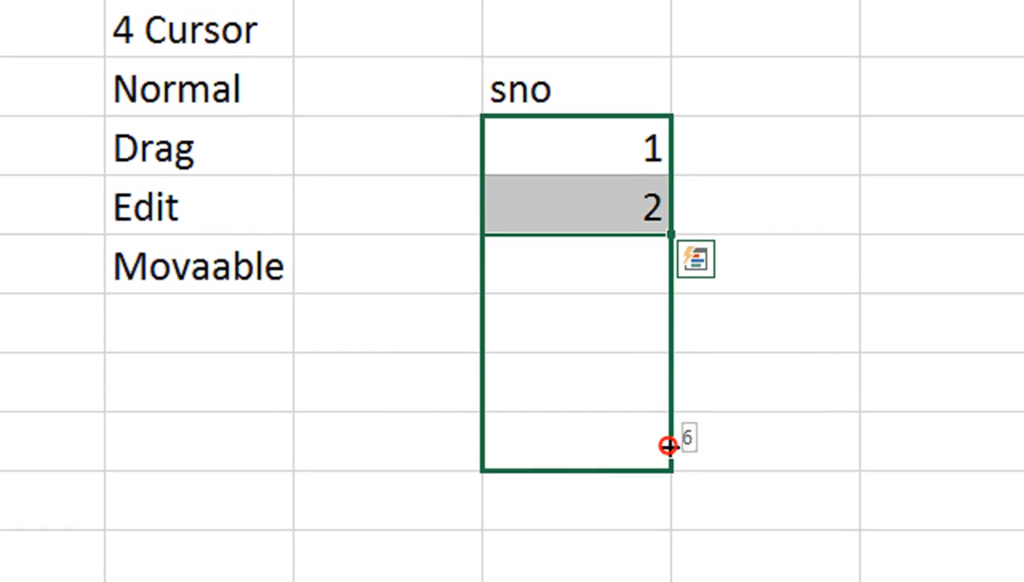
drag(667, 446, 676, 581)
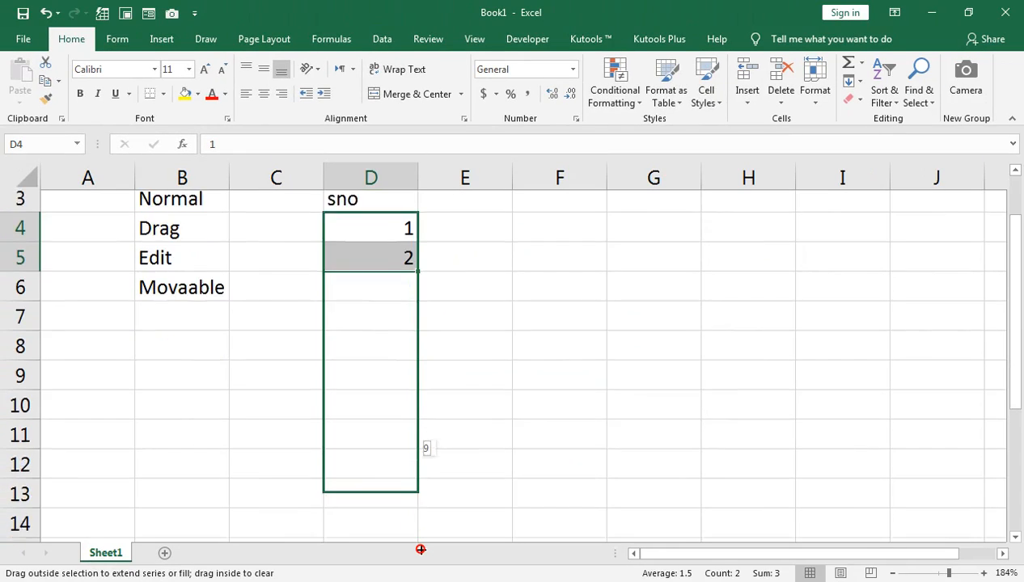
drag(421, 550, 421, 551)
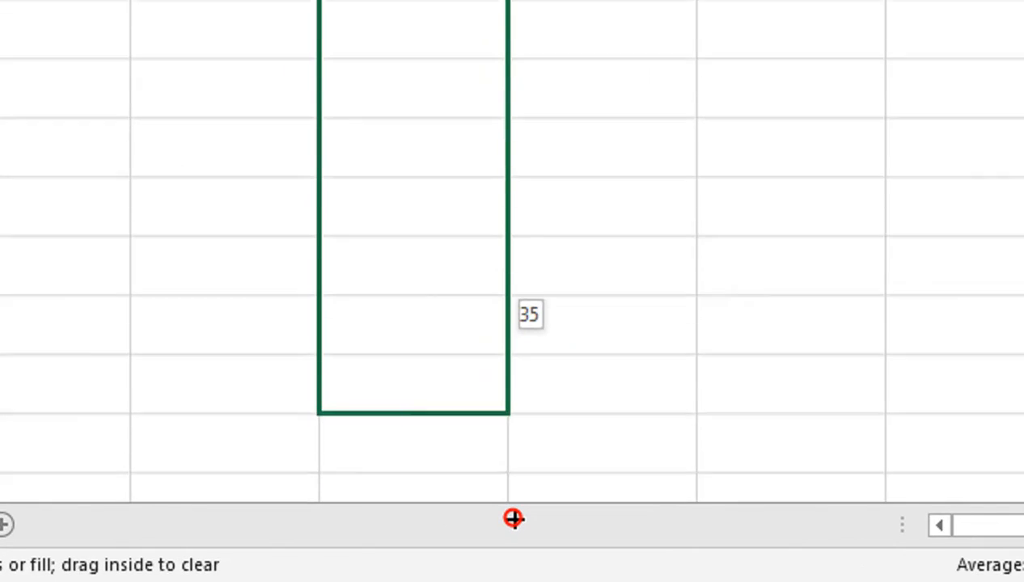
drag(513, 519, 510, 520)
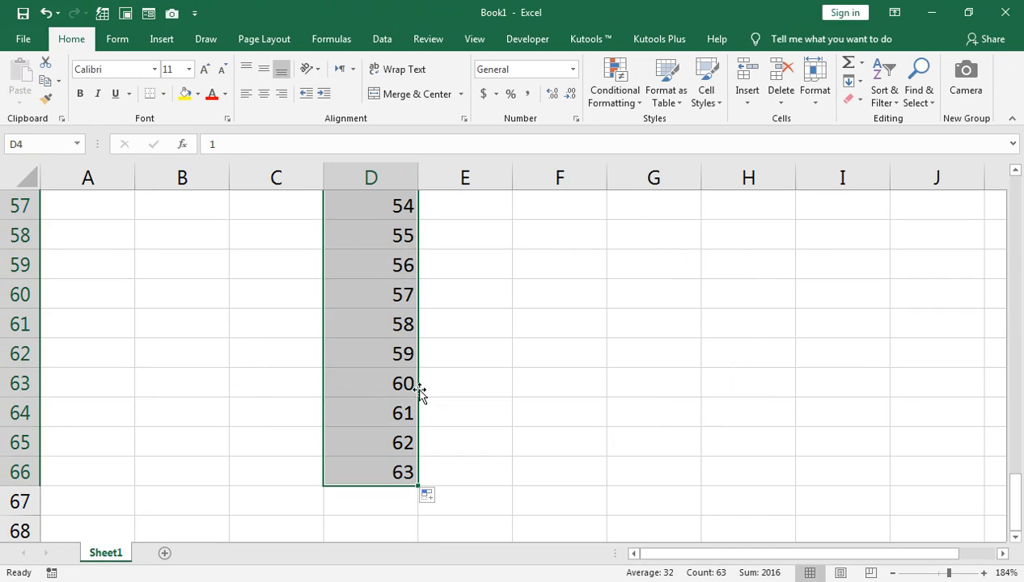
Enter 2 in cell F4 and 4 in F5 as the start of an even-number series
key(ctrl+Up)
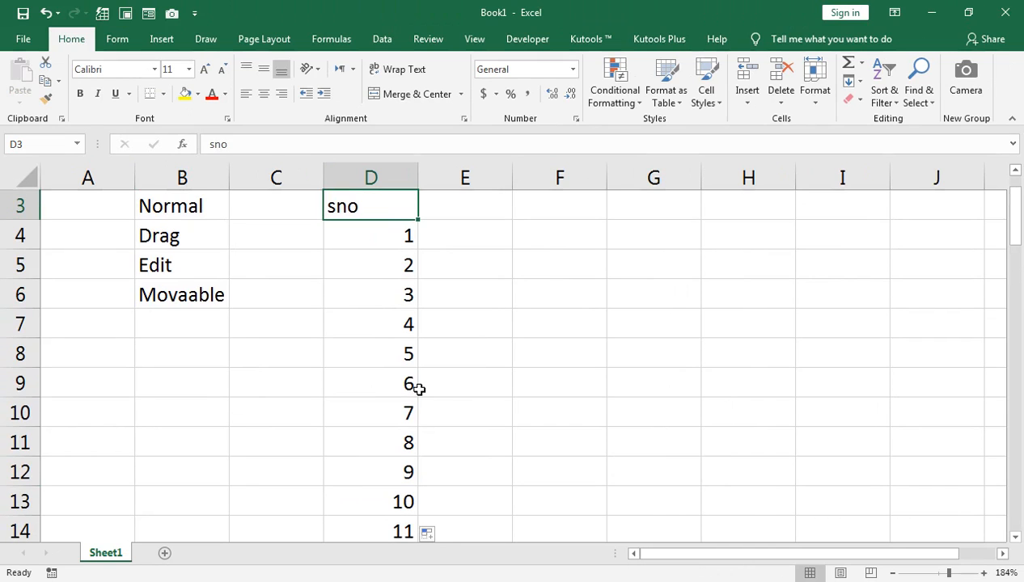
key(ctrl+Up)
key(Right)
key(Right)
key(Down)
key(Down)
key(Down)
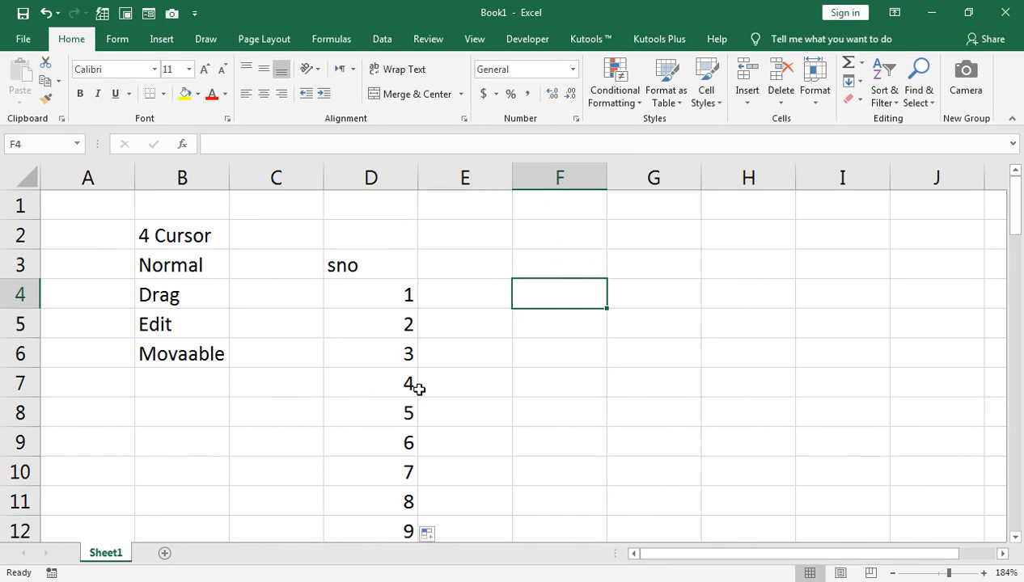
text(2)
key(Return)
text(4)
key(Return)
Enter 1 in cell G4 and 3 in G5 as the start of an odd-number series
key(Right)
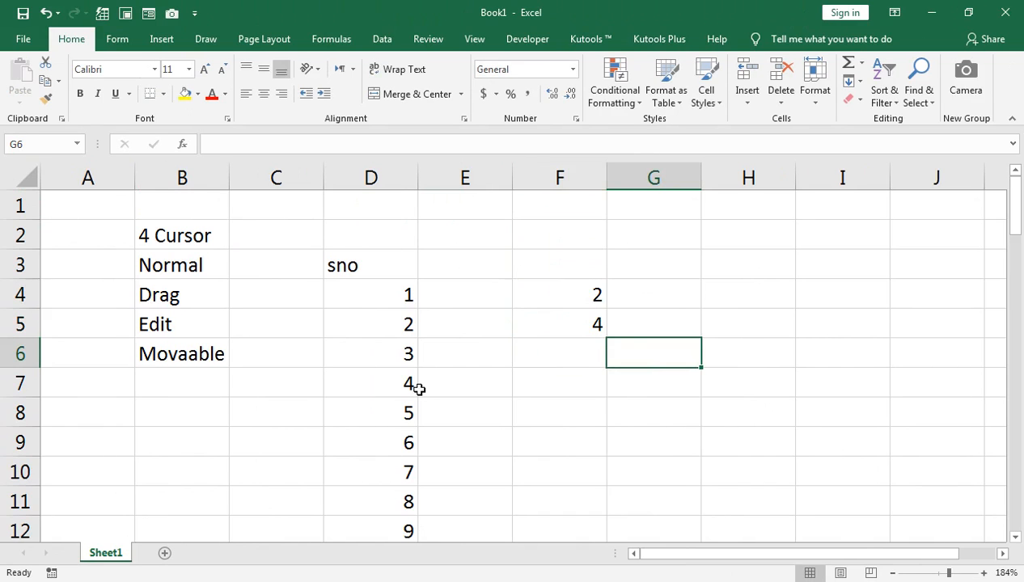
key(Up)
key(Up)
text(1)
key(Return)
text(3)
key(Return)
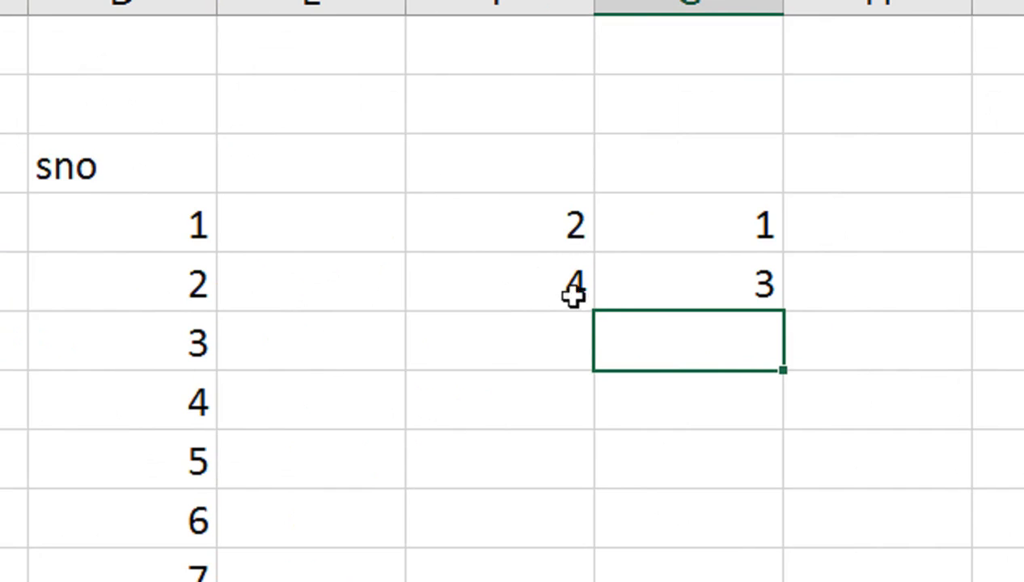
Extend the number series starting in F4:G5 down columns F and G
click(565, 260)
drag(567, 235, 635, 269)
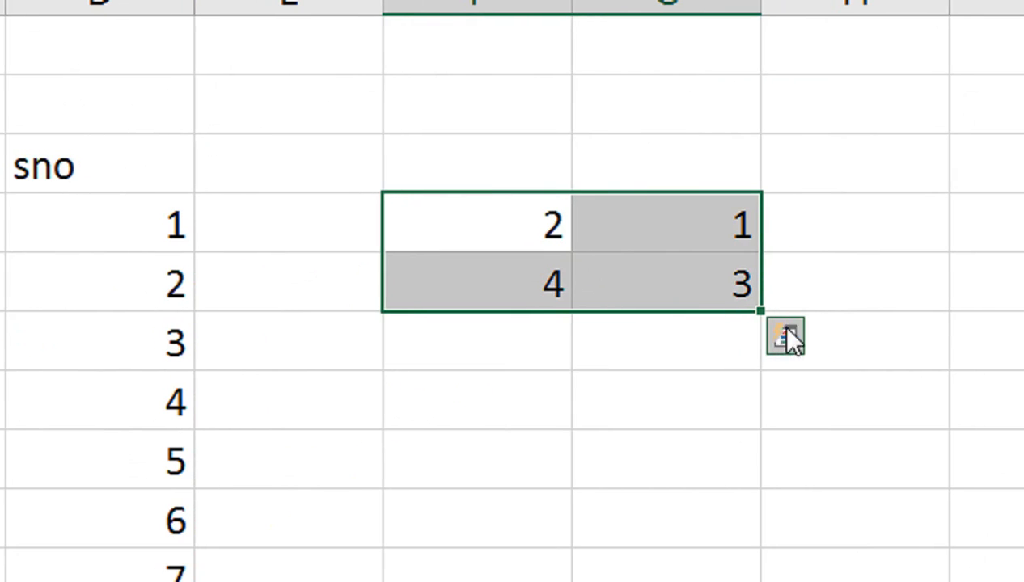
drag(760, 311, 750, 472)
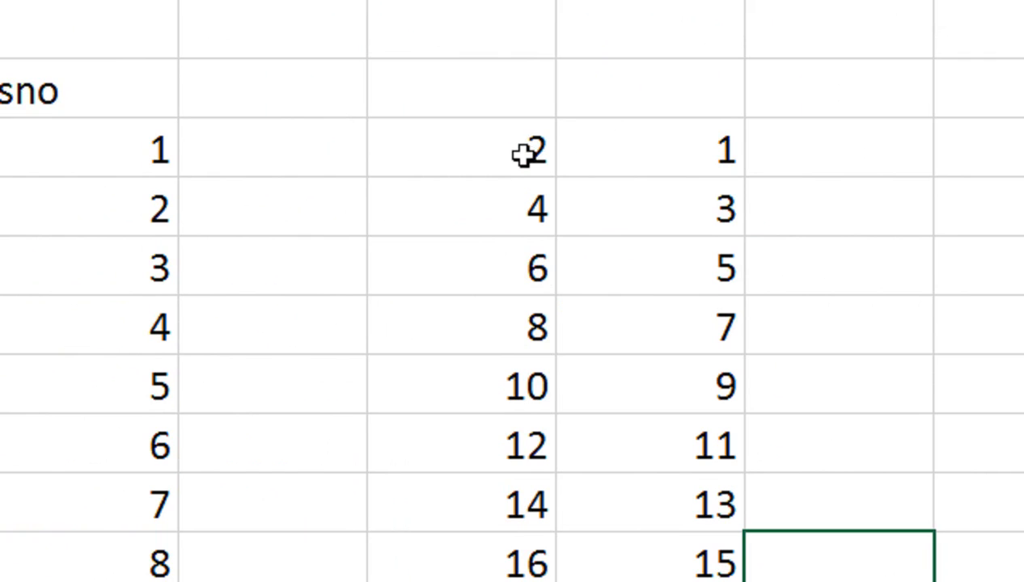
Delete the odd numbers in cells G4 to G11
key(Left)
key(ctrl+shift+Up)
key(Delete)
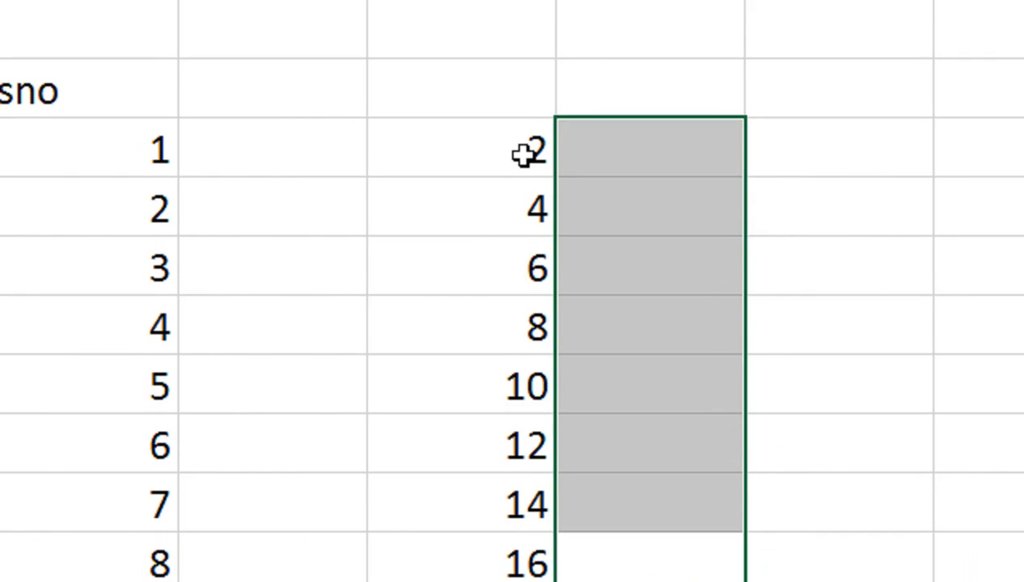
Enter 3 in cell G4 and 6 in G5 as the start of the three-times table
key(Up)
key(ctrl+Up)
key(Down)
key(Down)
text(3)
key(Return)
text(6)
key(Return)
key(Up)
Enter 4 in cell H4 and 8 in H5 as the start of the four-times table
key(Right)
key(Up)
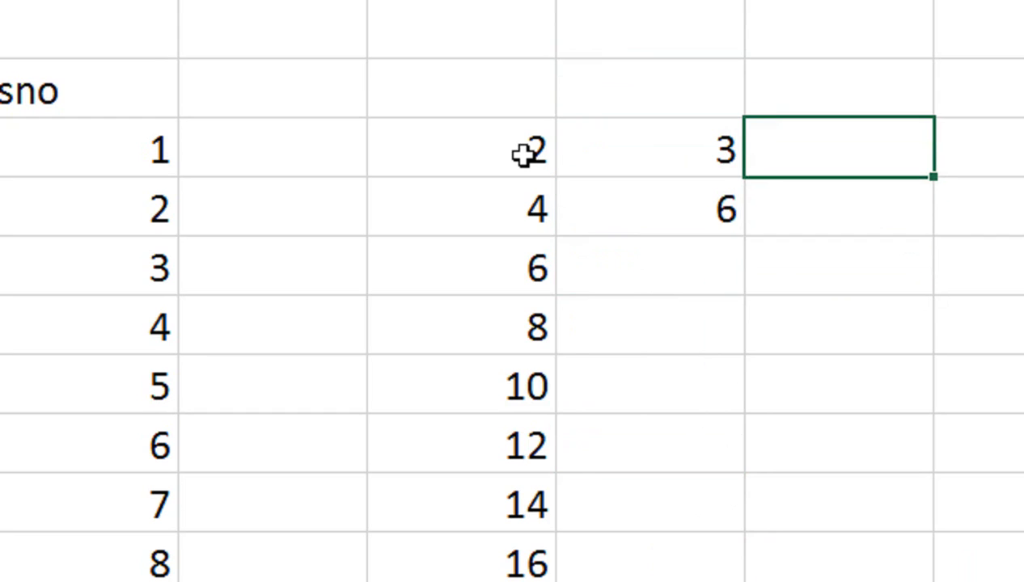
text(4)
key(Return)
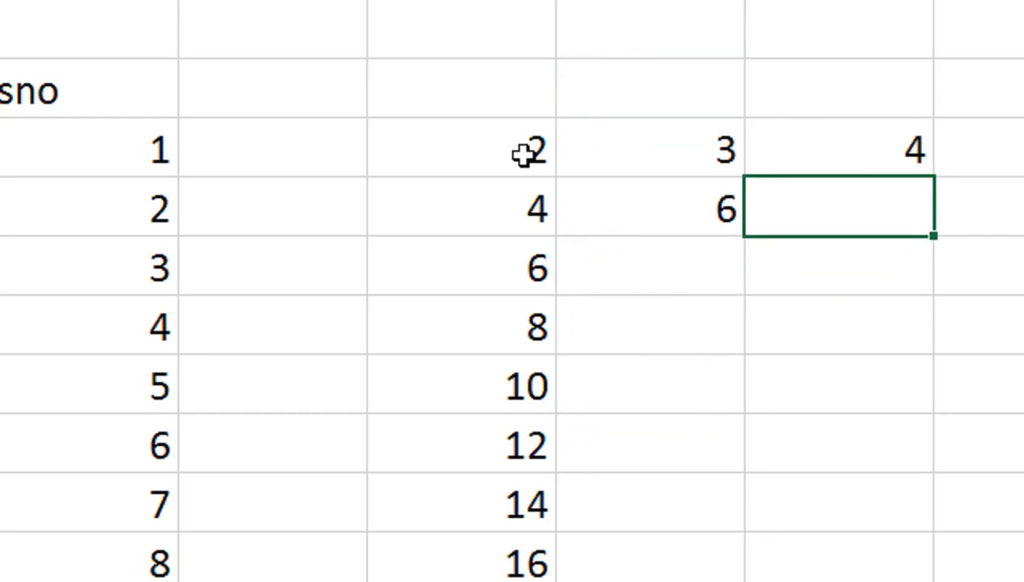
text(8)
key(Return)
Enter 5 in cell I4 and 10 in I5 as the start of the five-times table
click(989, 168)
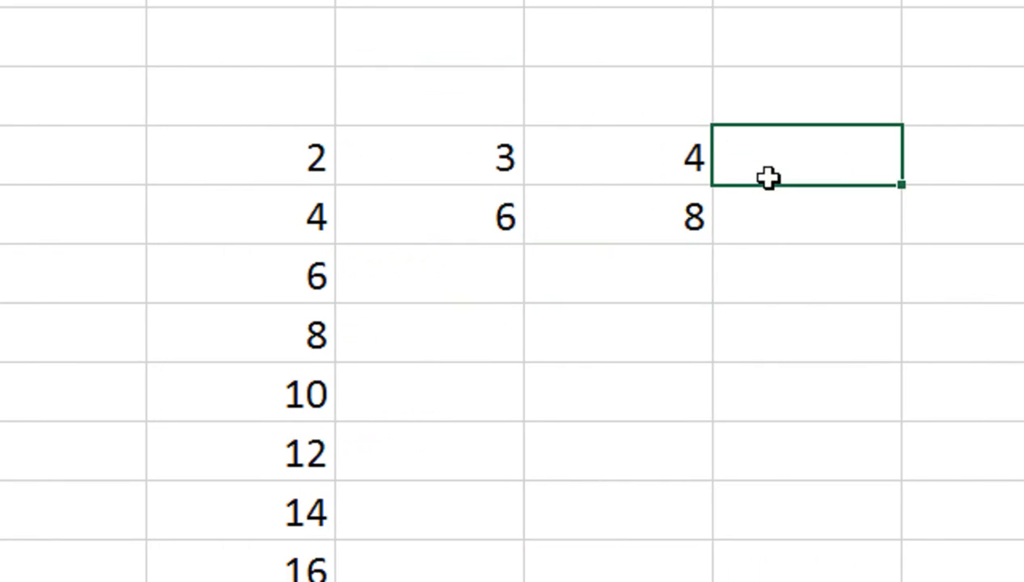
text(5)
key(Return)
text(10)
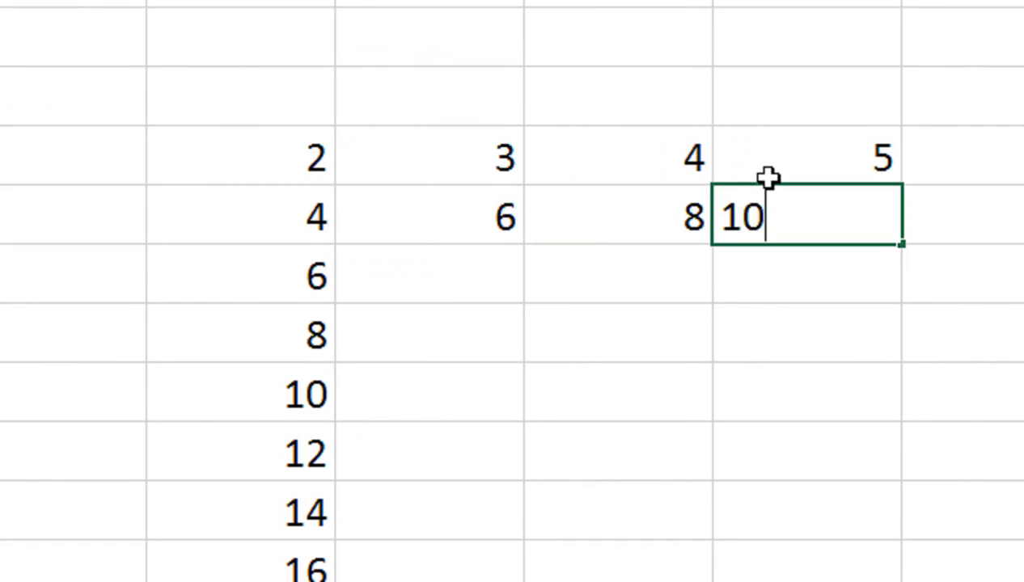
key(Return)
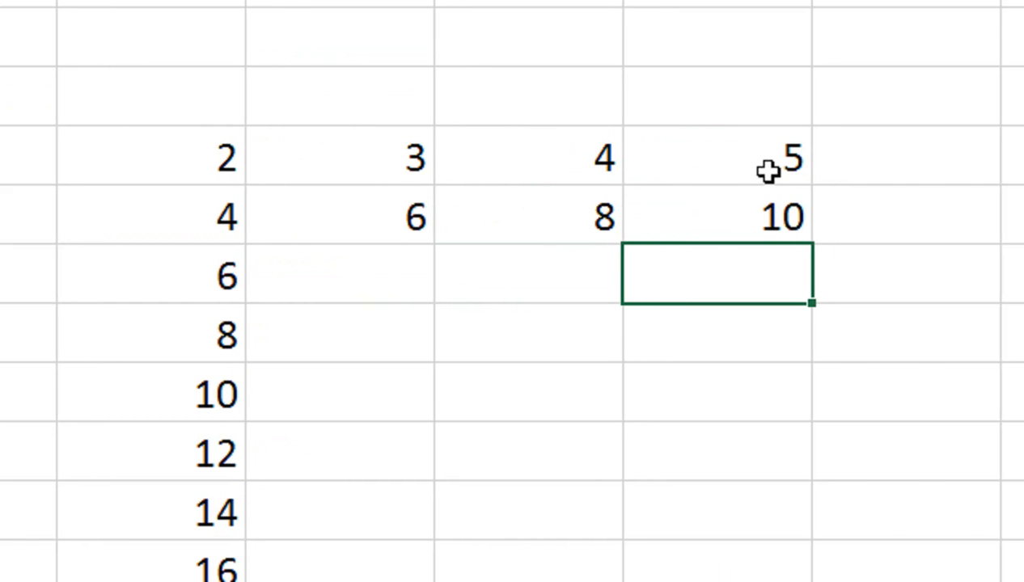
Enter 6 in cell J4 and 12 in J5 as the start of the six-times table
click(839, 162)
double_click(781, 170)
text(6)
key(Return)
text(12)
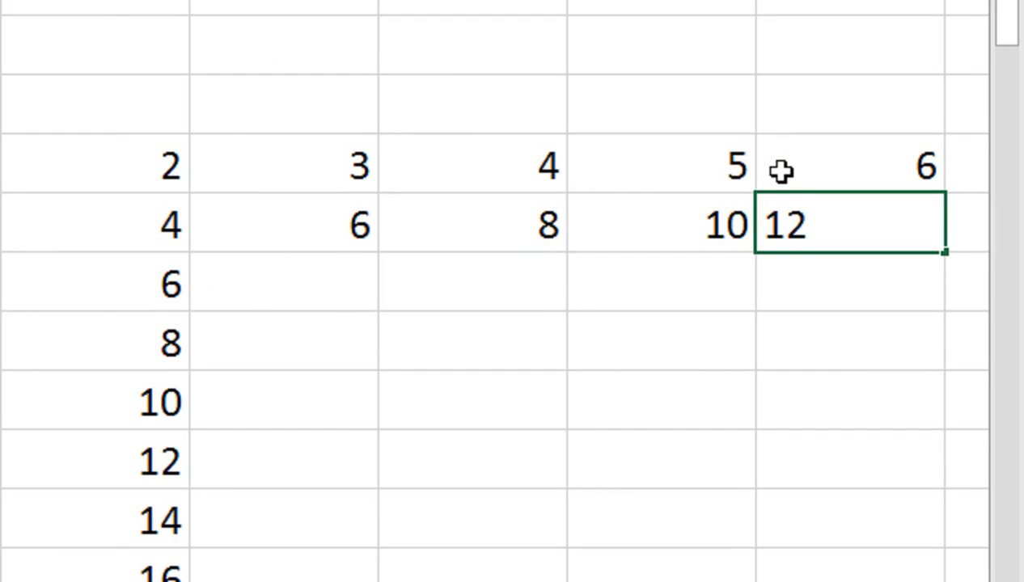
key(Tab)
Enter 7 in cell K4 and 14 in K5 as the start of the seven-times table
double_click(781, 171)
text(7)
key(Return)
text(14)
key(Tab)
Enter 8 in cell L4 and 16 in L5 as the start of the eight-times table
click(780, 171)
double_click(780, 170)
text(8)
key(Return)
text(16)
key(Tab)
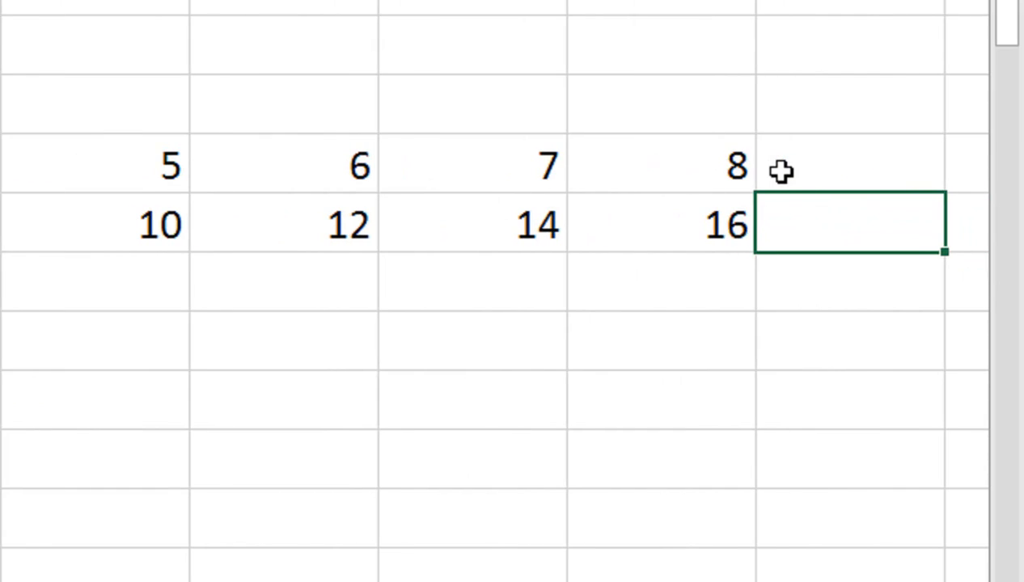
Enter 9 in cell M4 and 18 in M5 as the start of the nine-times table
text(9)
key(Return)
key(Up)
key(Right)
text(18)
click(780, 171)
double_click(780, 170)
text(9)
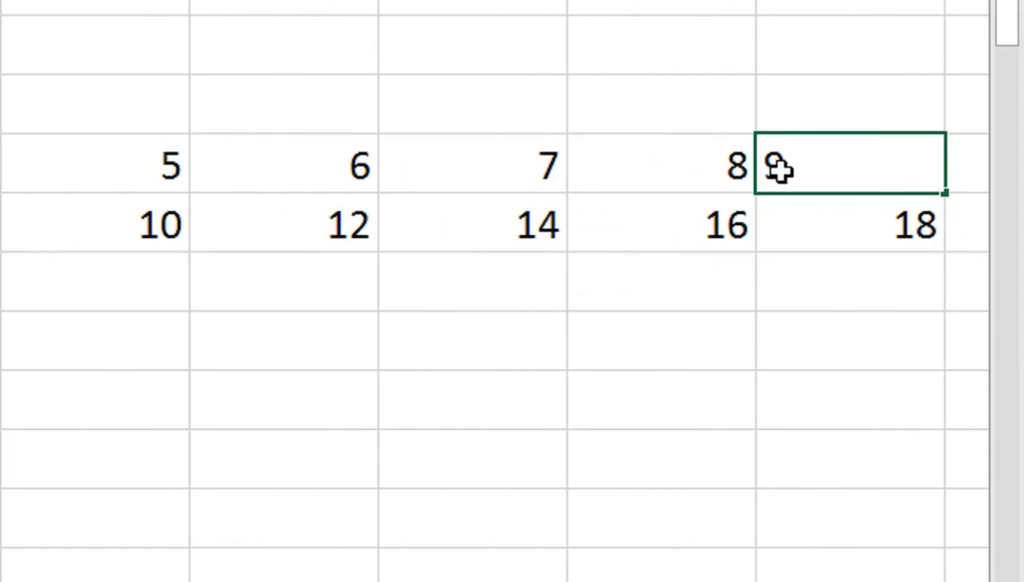
key(Tab)
Enter 10 in cell N4 and 20 in N5 as the start of the ten-times table
text(10)
key(Return)
text(20)
key(Return)
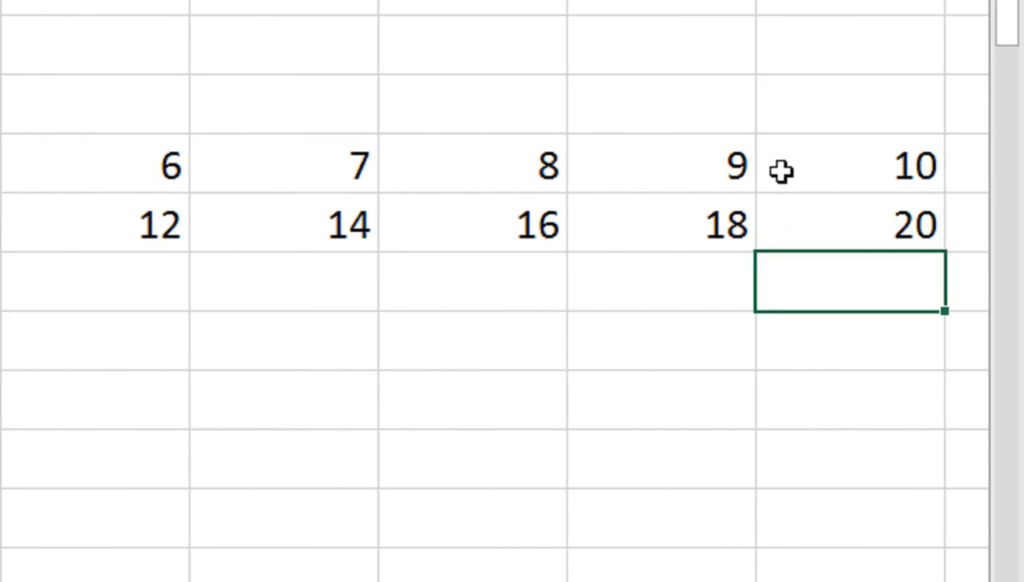
Select the starting values in F4:N5 and extend all the number series down to row 11
key(Up)
key(Up)
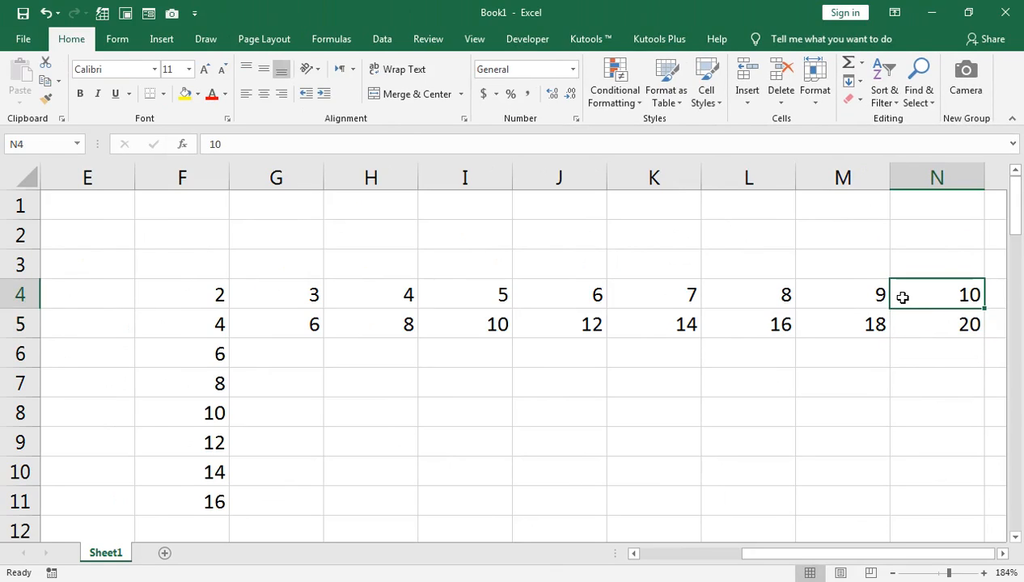
key(shift+Down)
key(ctrl+shift+Left)
key(shift+Down)
key(shift+Down)
key(shift+Down)
key(shift+Up)
key(shift+Up)
key(shift+Up)
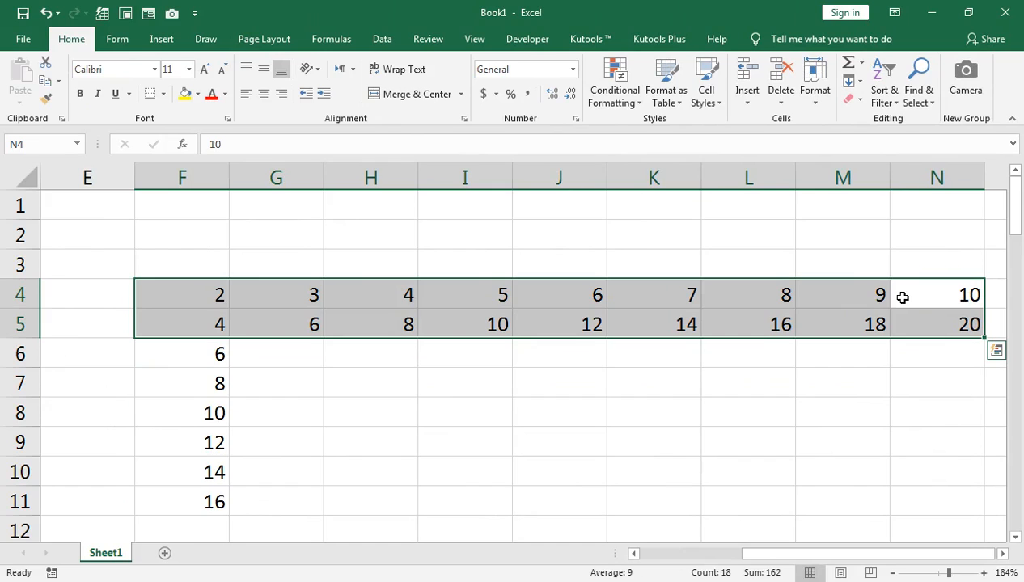
key(ctrl+q)
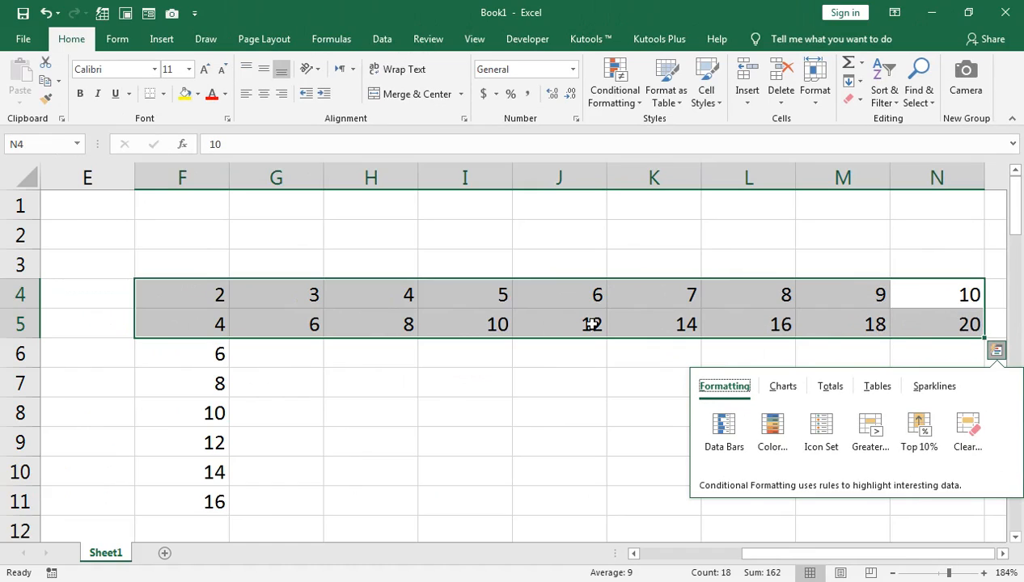
click(983, 347)
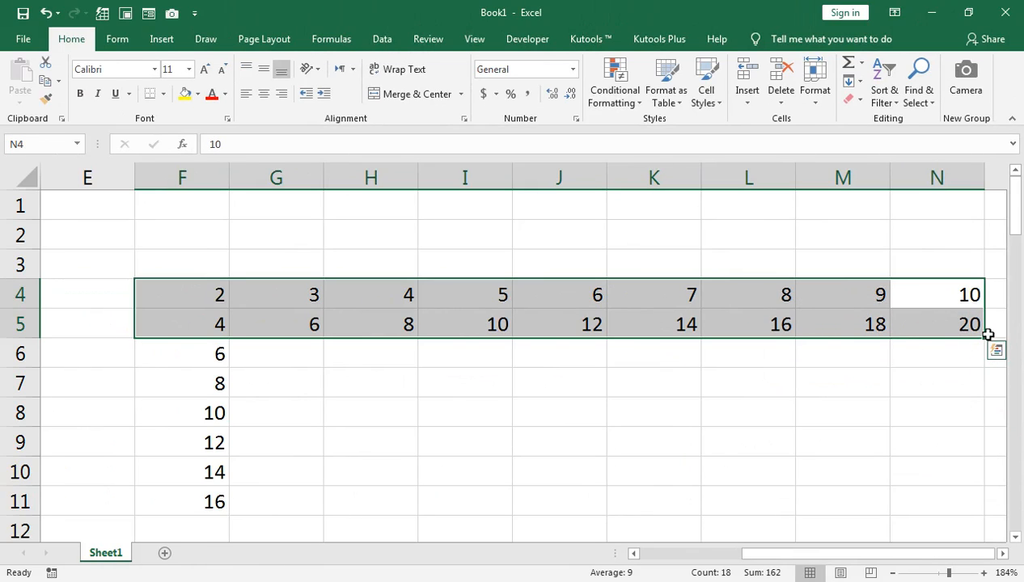
drag(986, 337, 966, 501)
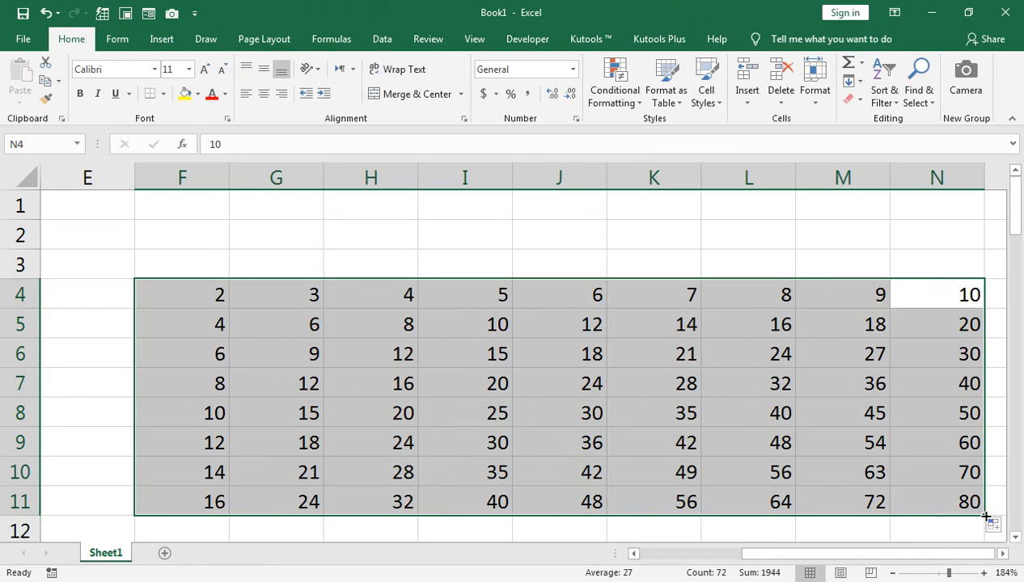
Extend the multiplication tables in columns F to N through row 13 and review them
drag(984, 516, 982, 535)
scroll(924, 488, down, 1)
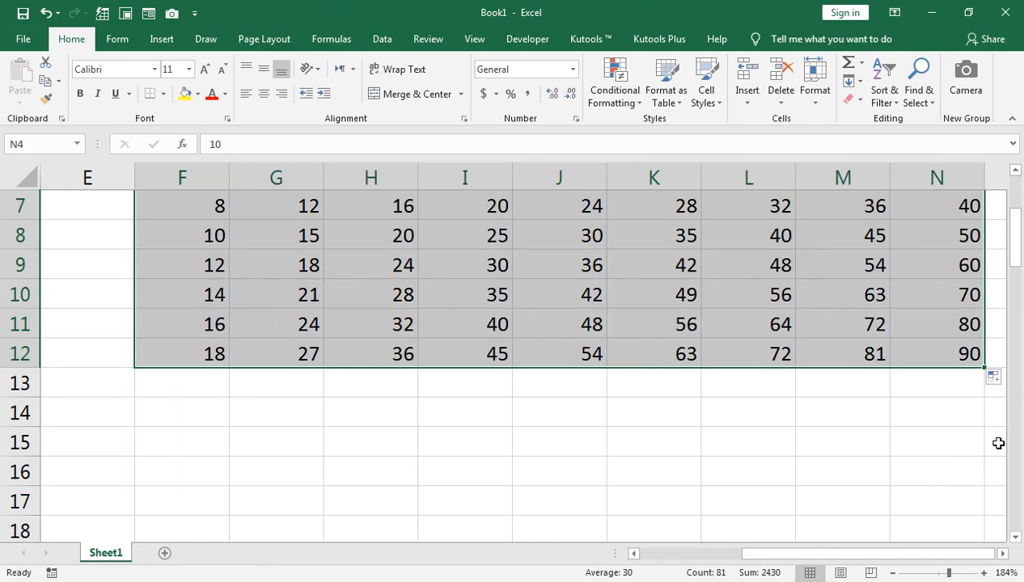
drag(983, 373, 984, 372)
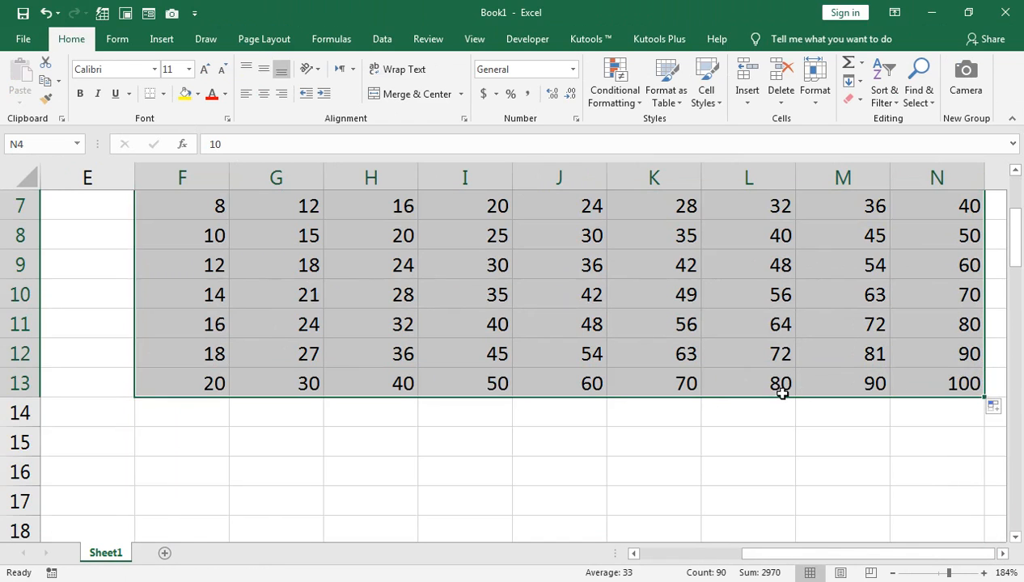
scroll(325, 528, up, 1)
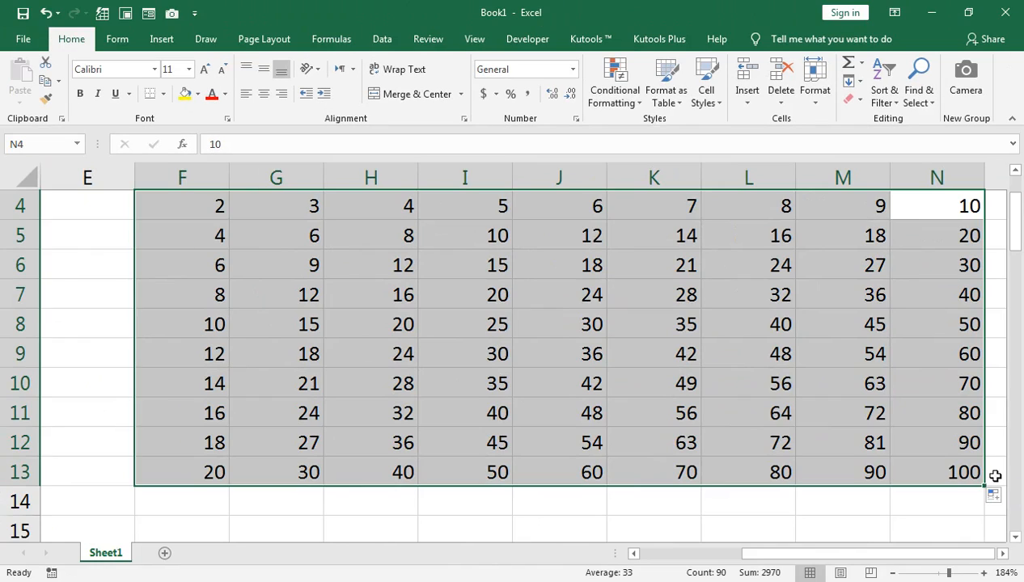
scroll(944, 470, up, 1)
scroll(944, 468, down, 2)
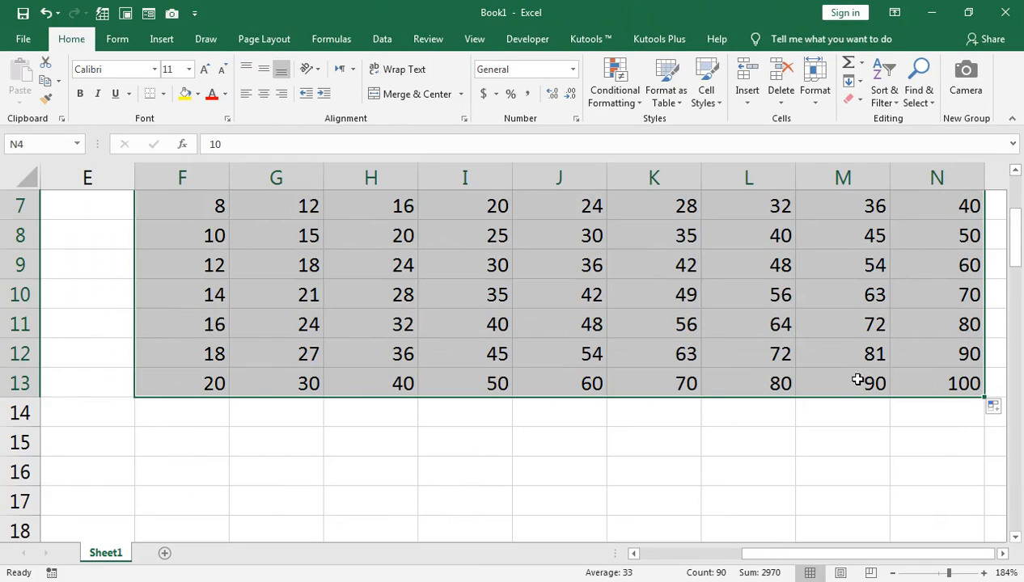
scroll(347, 273, up, 2)
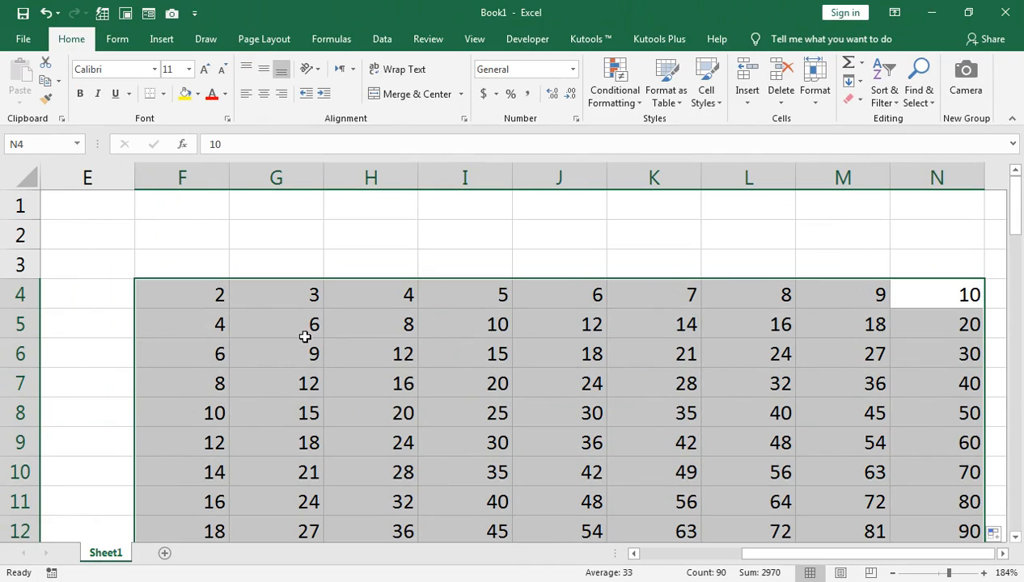
Delete the multiplication tables in cells F4 to N13
drag(739, 556, 632, 554)
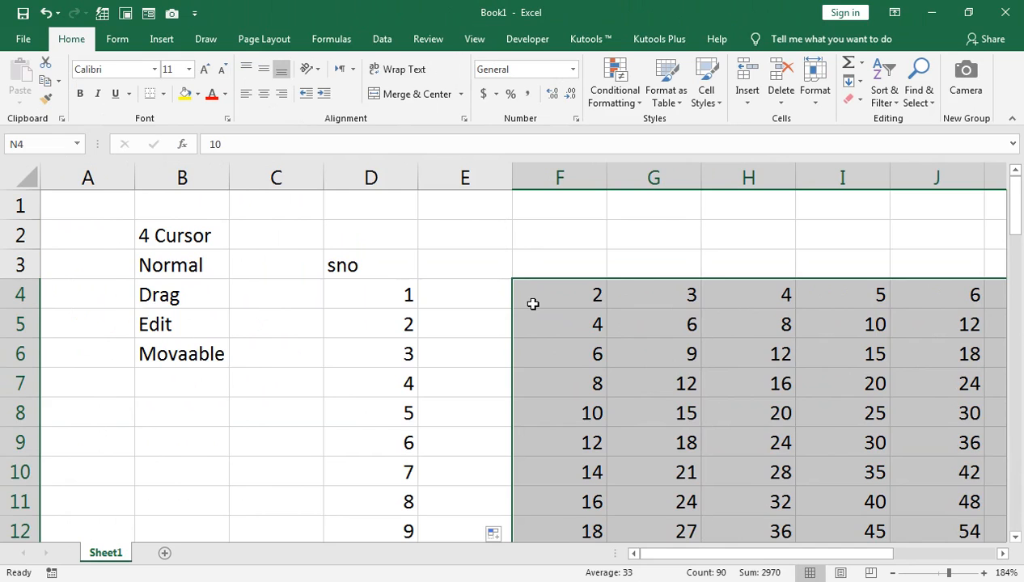
key(Delete)
drag(819, 558, 657, 553)
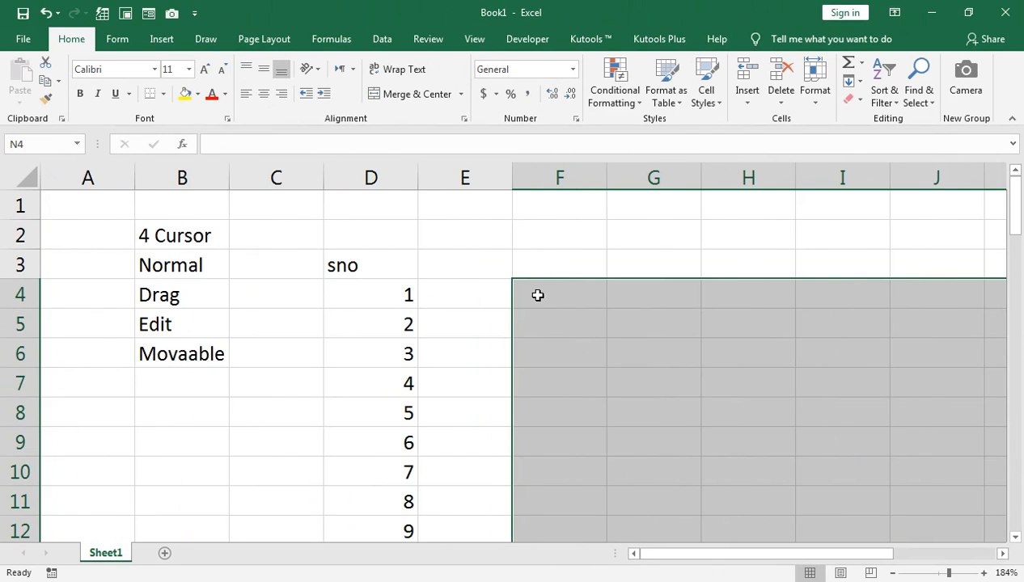
click(594, 293)
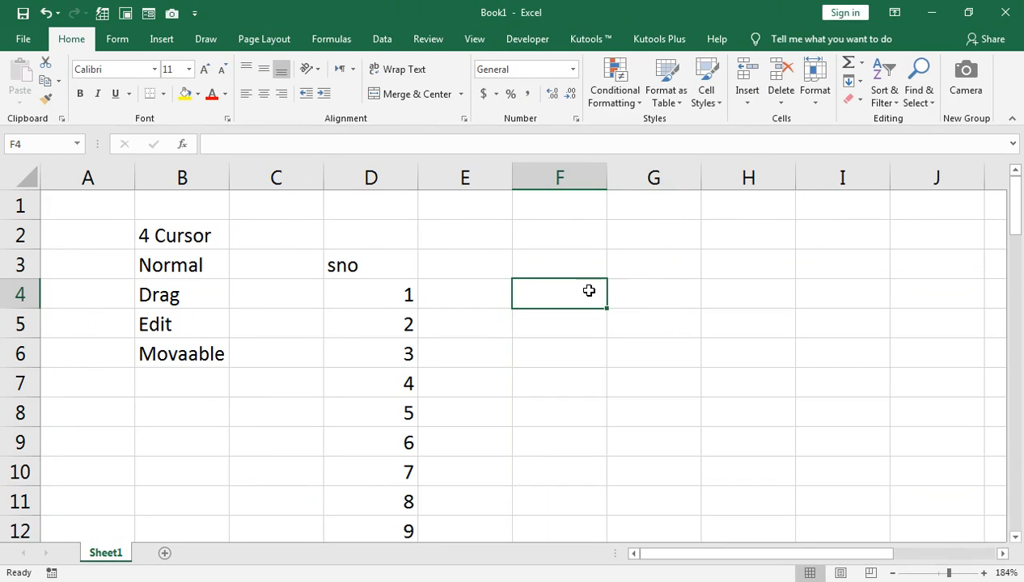
Enter the heading Month in cell E3 and jan in E4
click(464, 294)
click(458, 268)
text(Month)
key(Return)
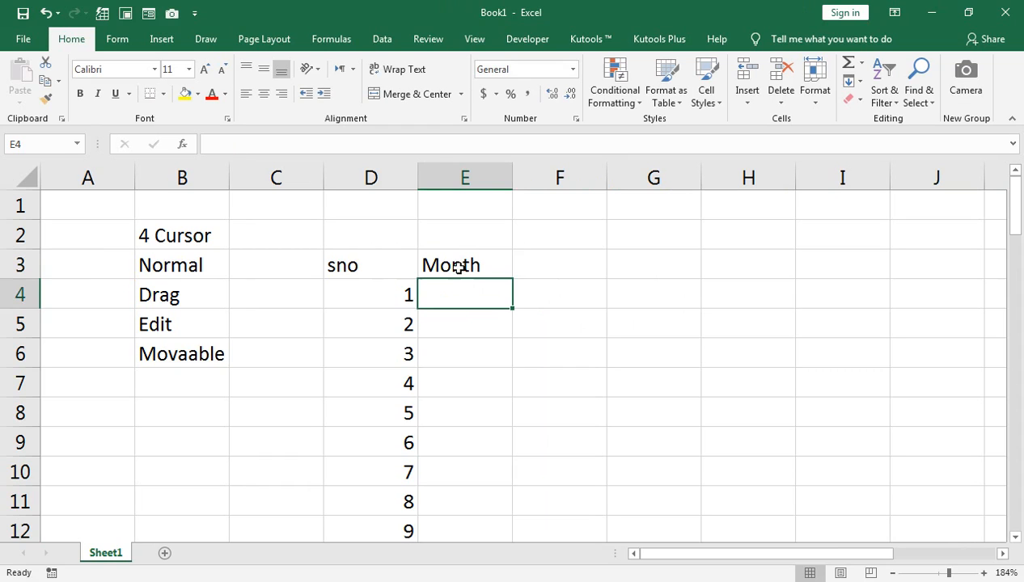
text(jan)
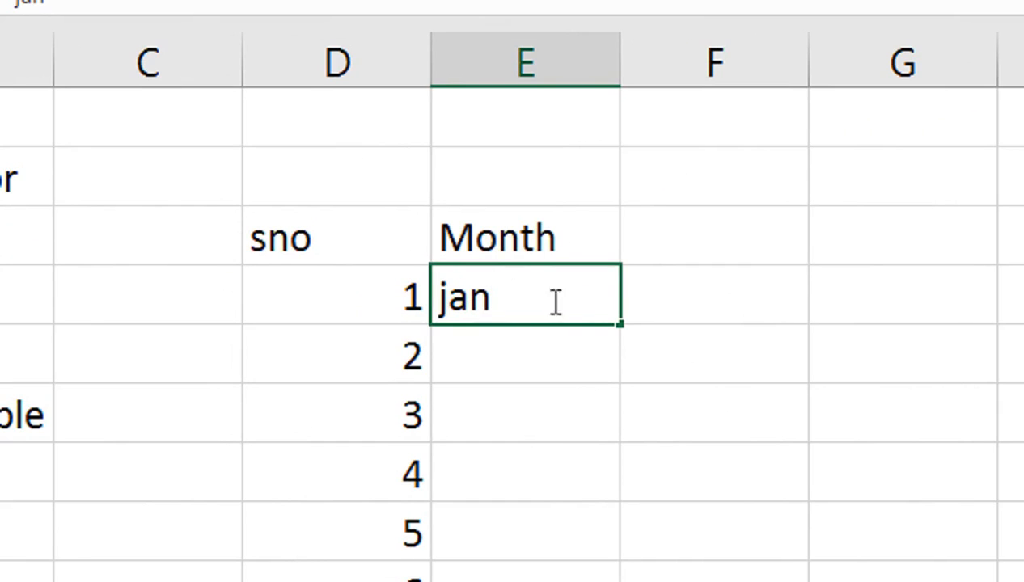
Fill the month series from jan in E4 down to E10 and across row 4 to I4
click(620, 327)
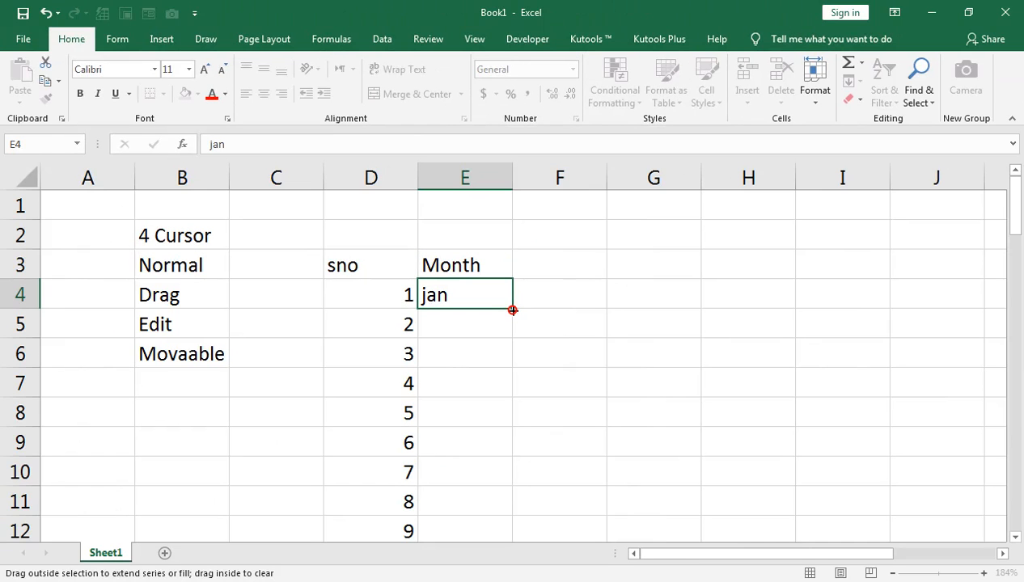
drag(513, 310, 503, 450)
click(502, 327)
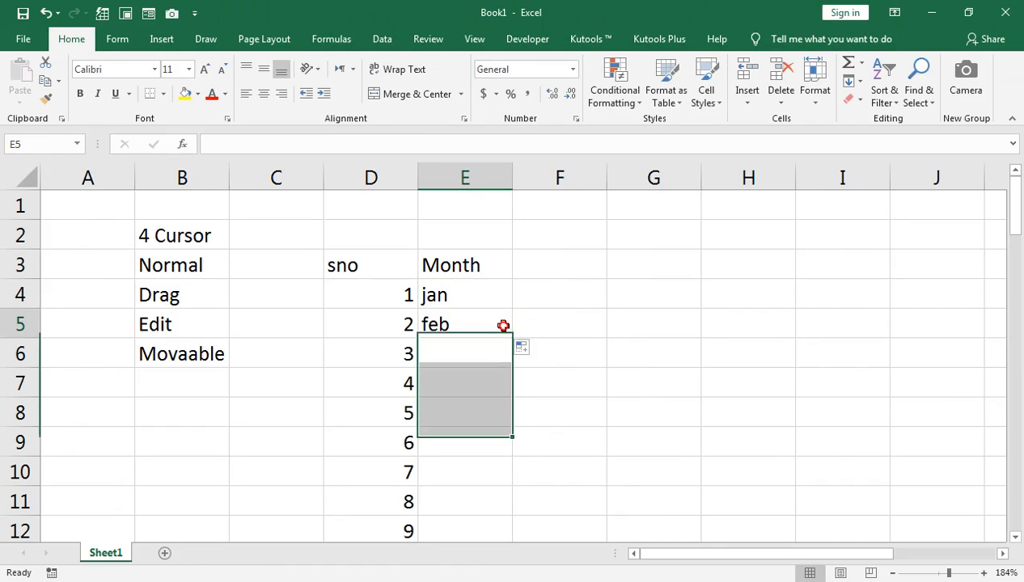
drag(512, 338, 511, 486)
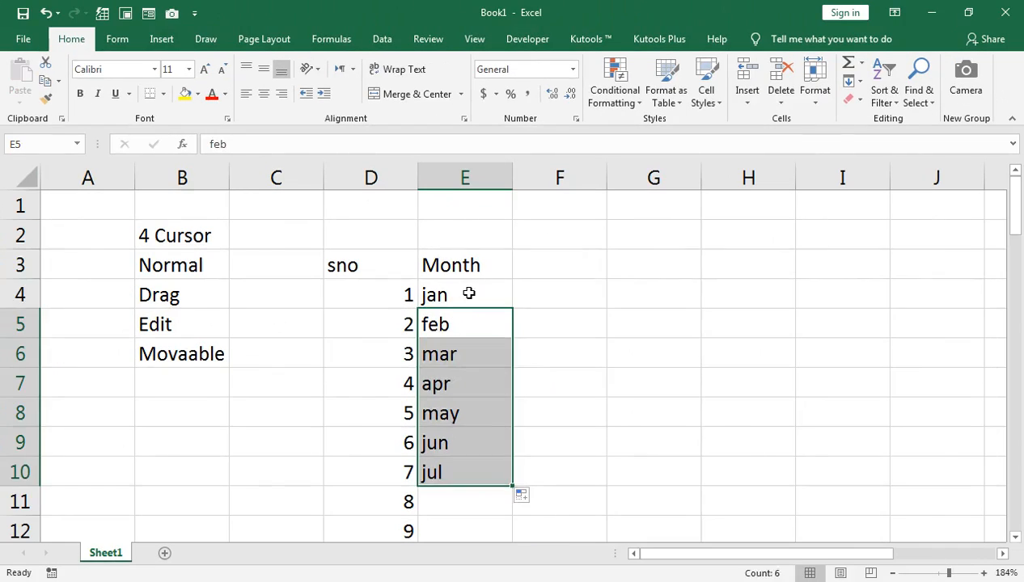
click(552, 75)
drag(512, 309, 881, 305)
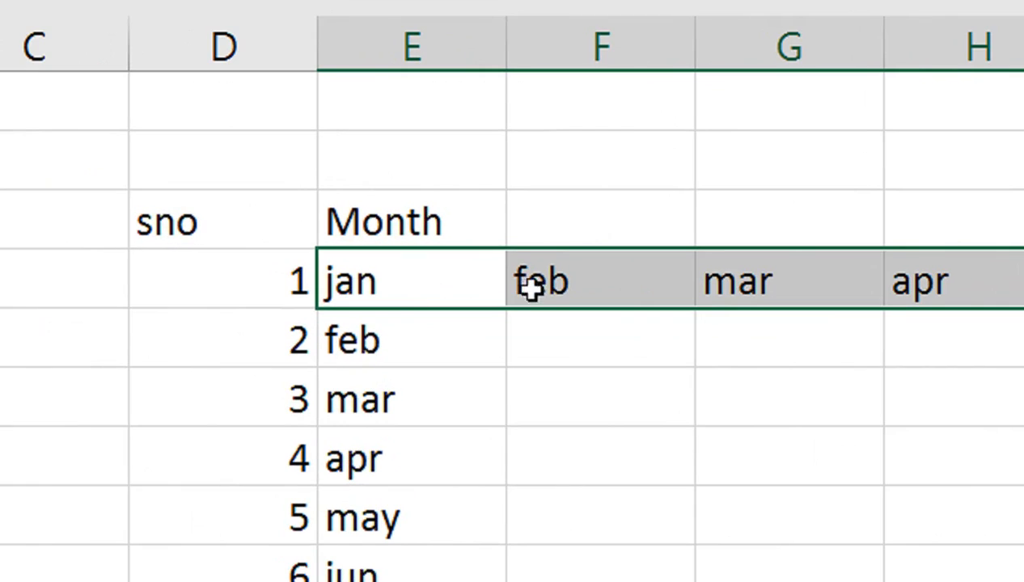
Fill the month series upward from mar in G4 to G1 and downward from may in I4 to I11
click(768, 279)
drag(883, 309, 861, 131)
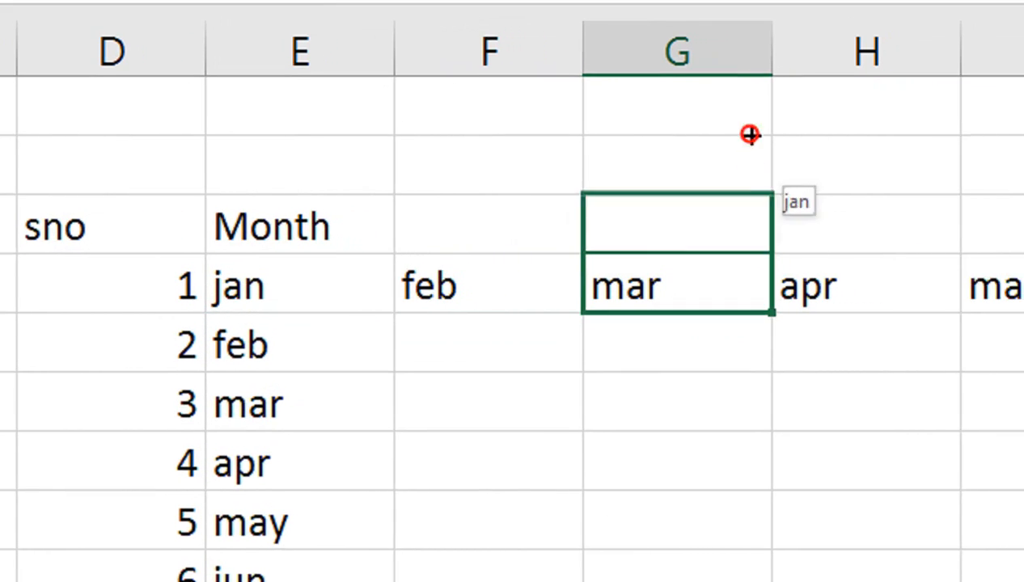
drag(750, 135, 750, 129)
click(982, 286)
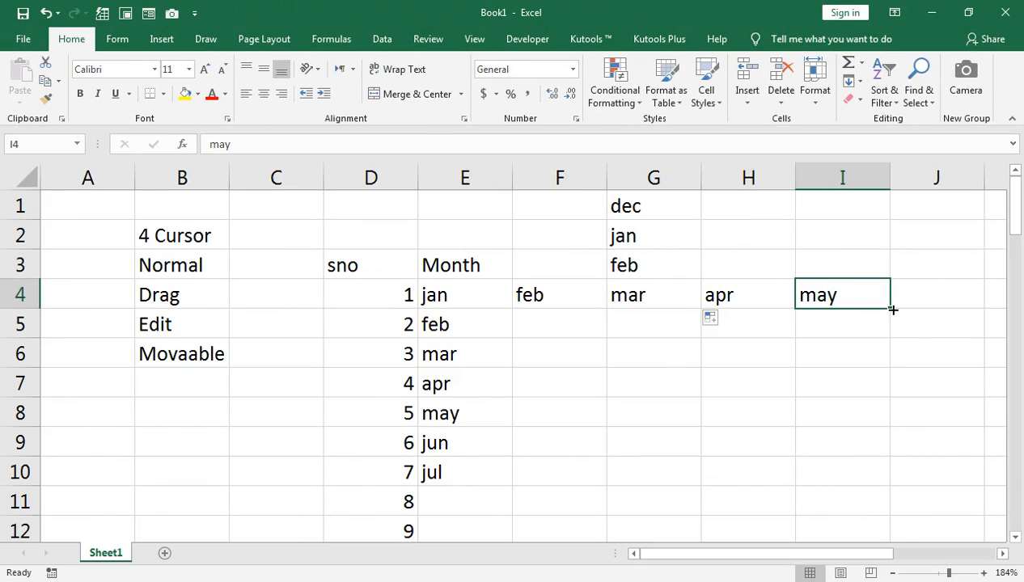
drag(892, 310, 890, 505)
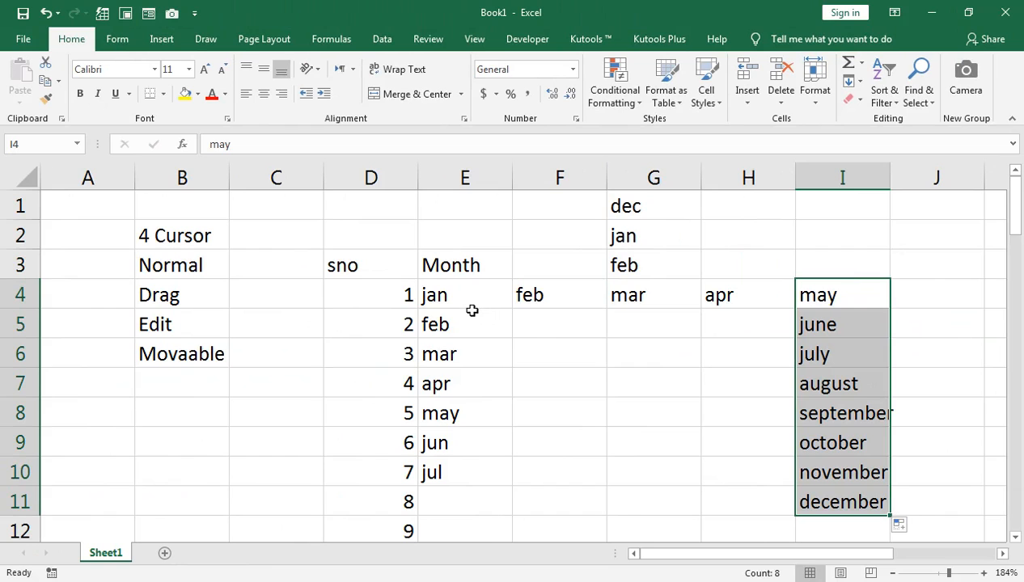
Enter Mon in cell F17 and fill the weekday series down to F23
scroll(643, 385, down, 4)
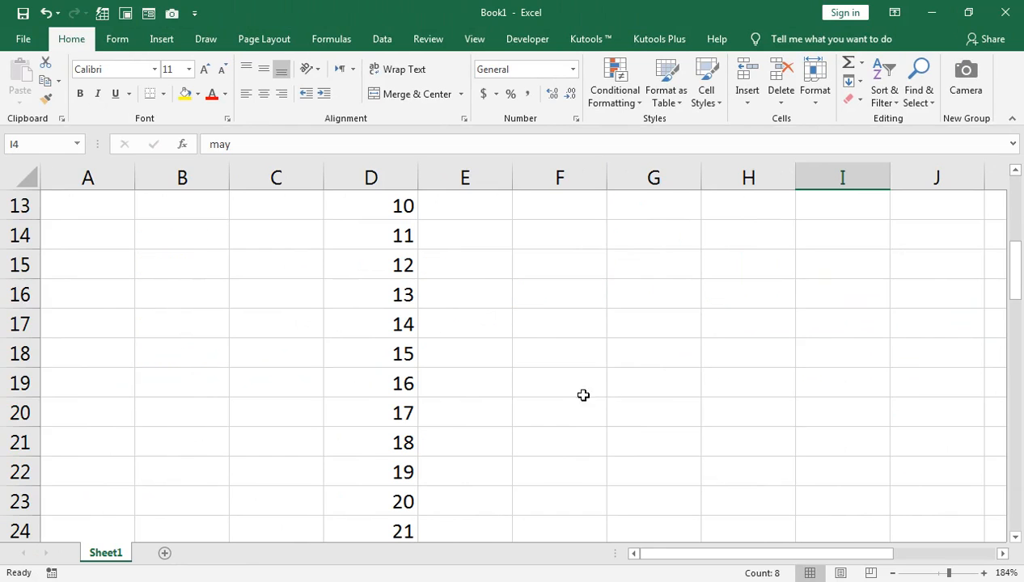
click(585, 316)
text(Mon)
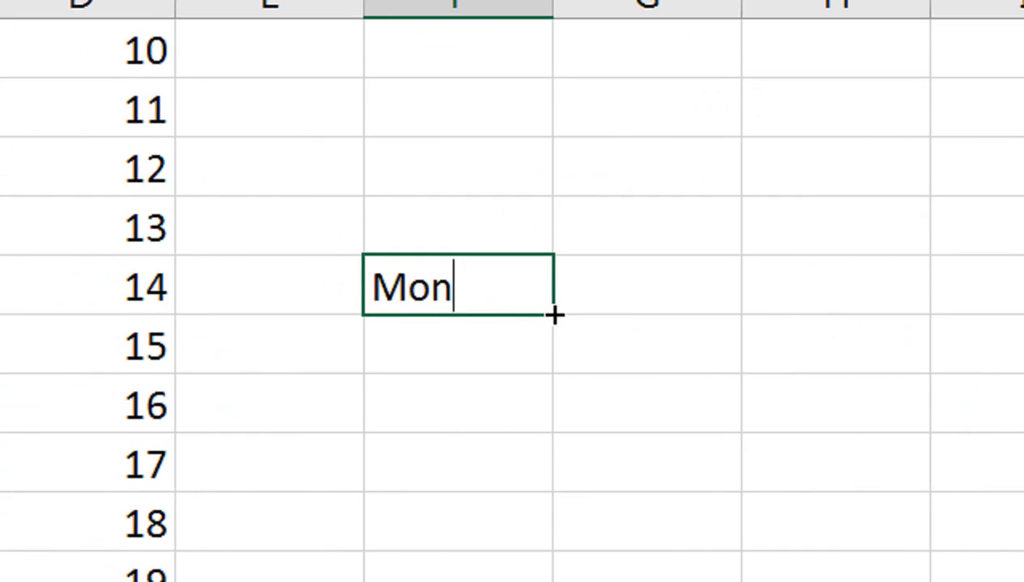
drag(607, 338, 607, 338)
drag(553, 313, 556, 581)
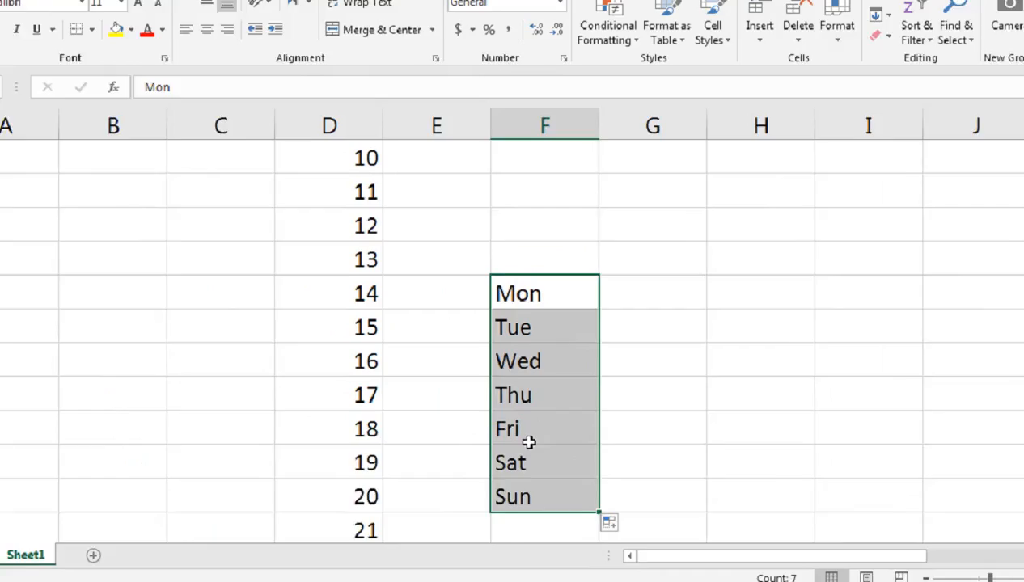
Fill the weekday series from Thu in F20 across the row to I20
click(570, 354)
drag(809, 353, 946, 353)
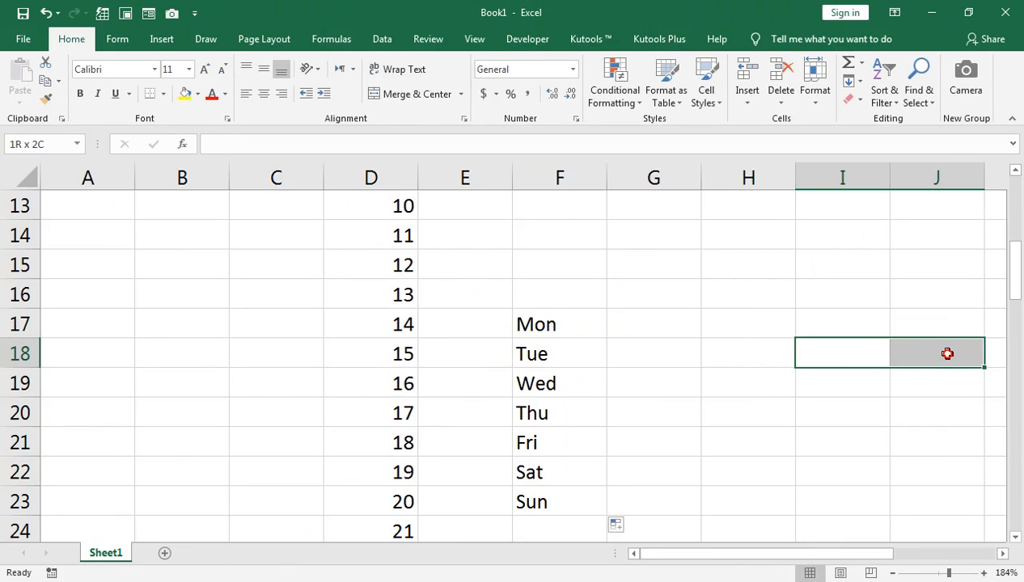
click(573, 359)
click(576, 414)
drag(607, 426, 882, 413)
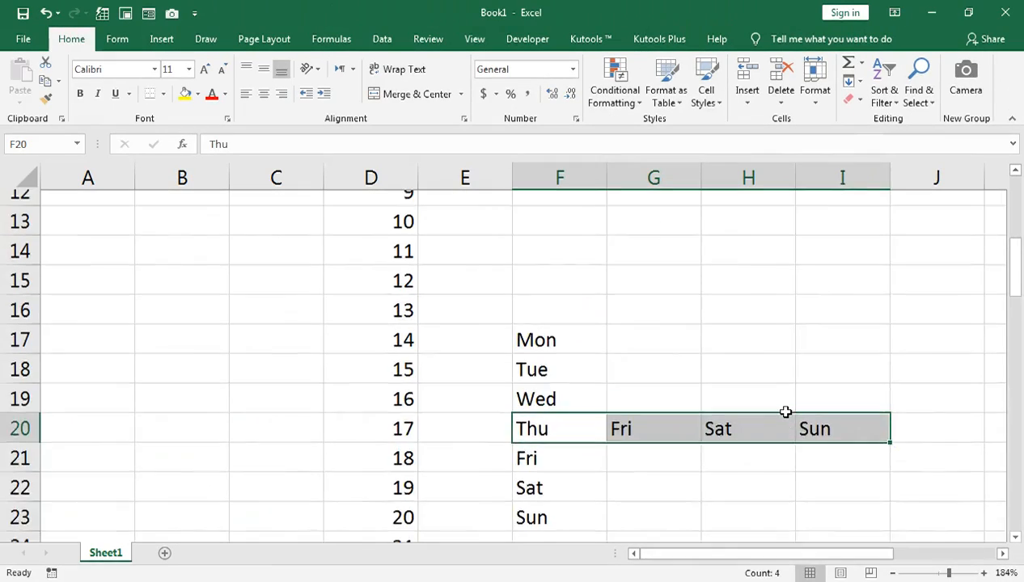
Clear everything from columns D through I, including the month, number and weekday series
scroll(558, 257, up, 4)
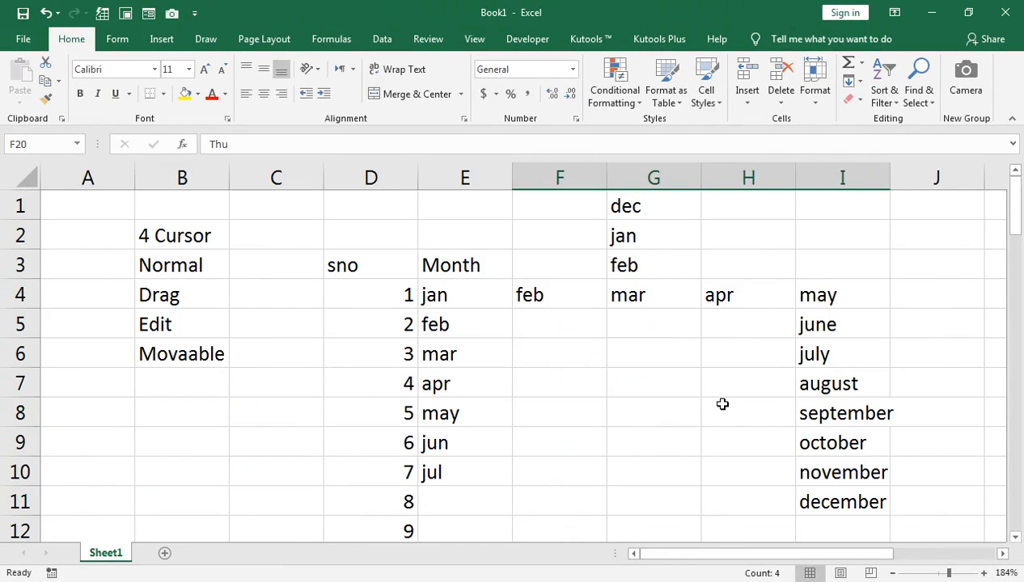
drag(382, 173, 762, 187)
double_click(805, 201)
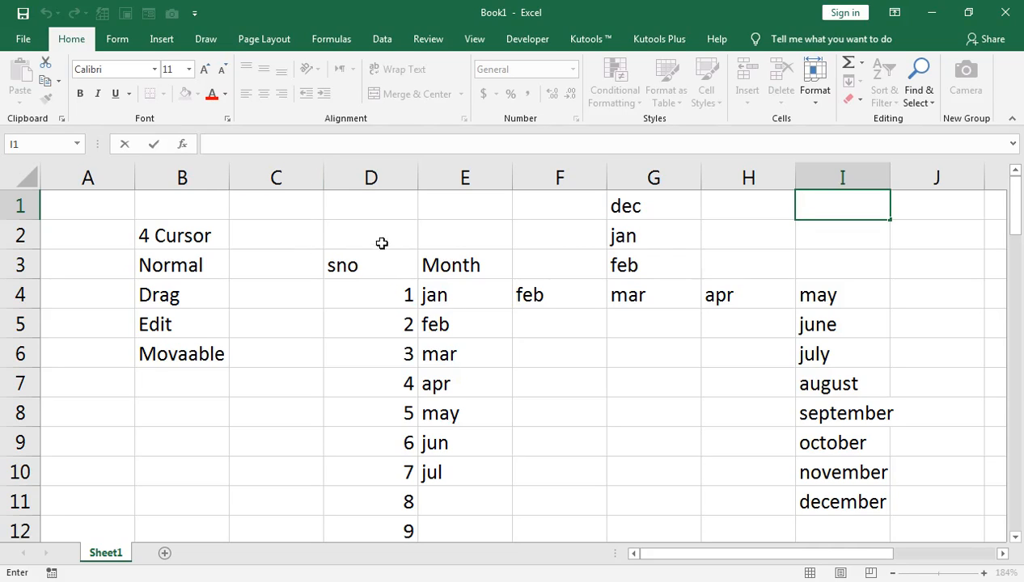
drag(388, 176, 827, 205)
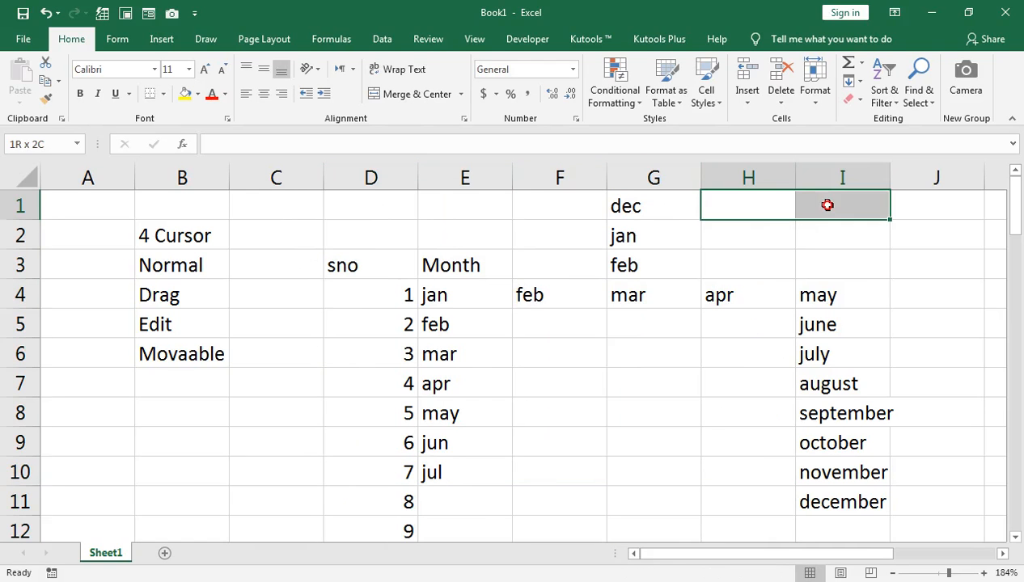
drag(408, 178, 804, 188)
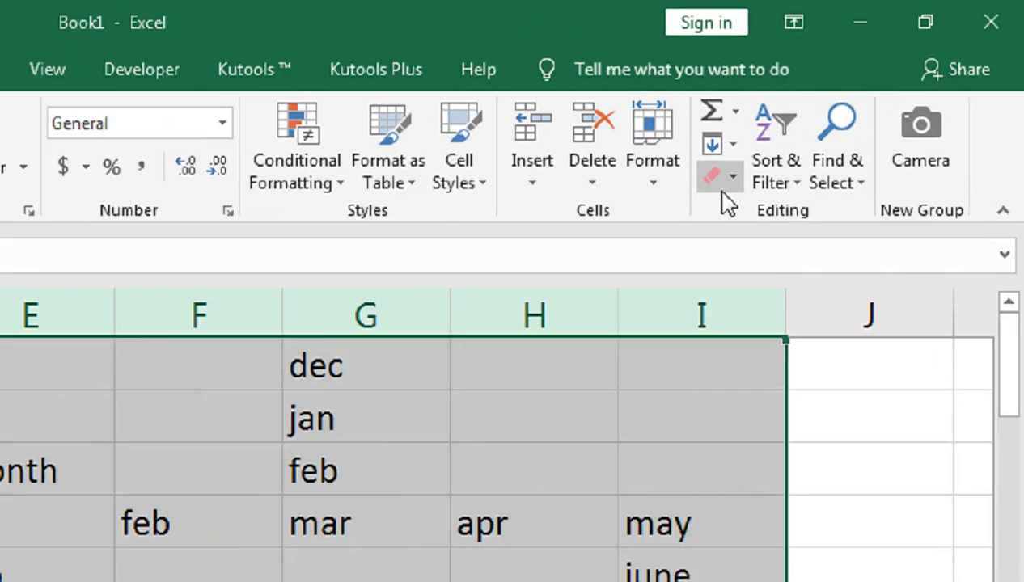
click(854, 104)
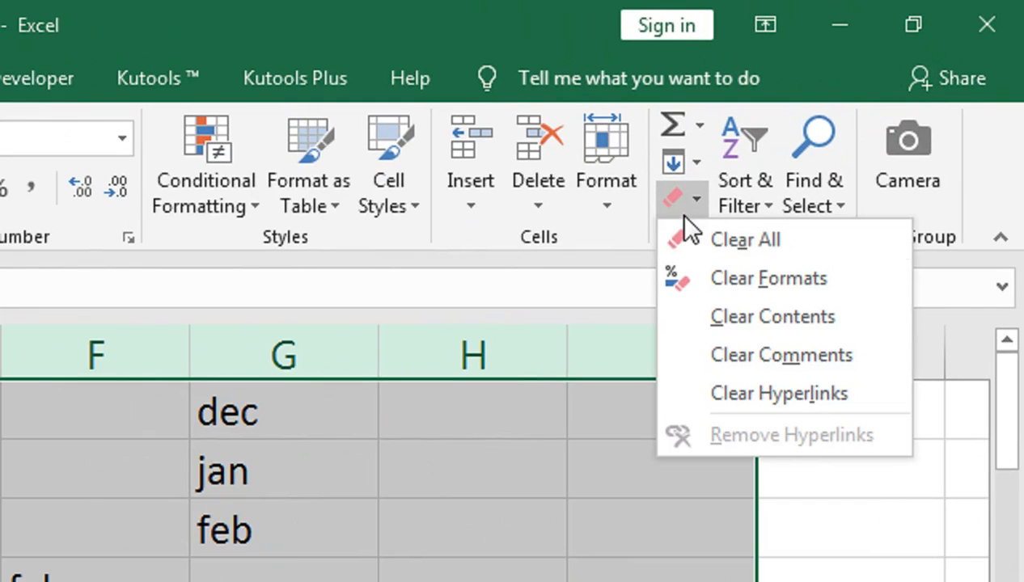
click(694, 243)
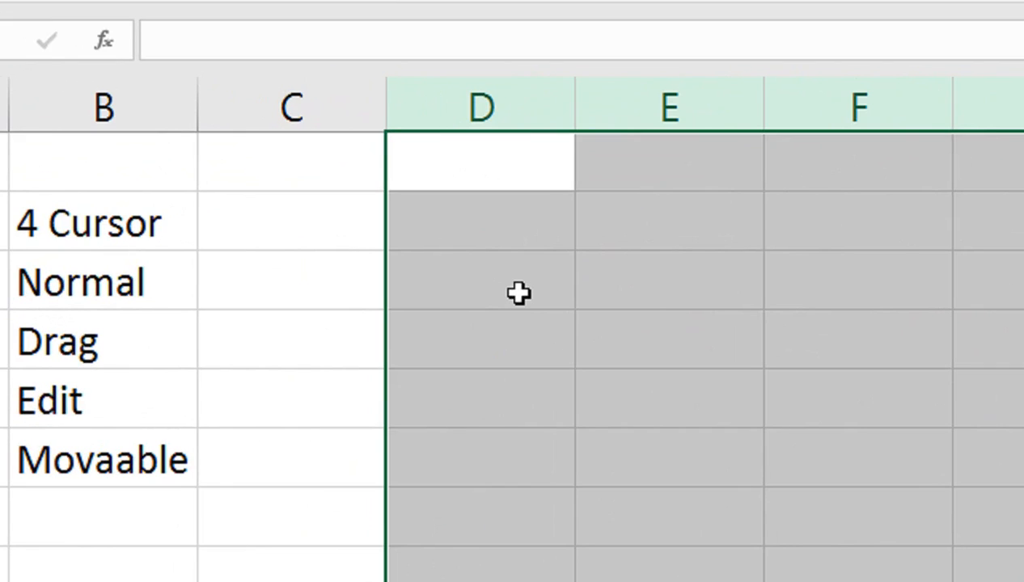
Enter the date 1-jan-2021 in cell D3
click(518, 293)
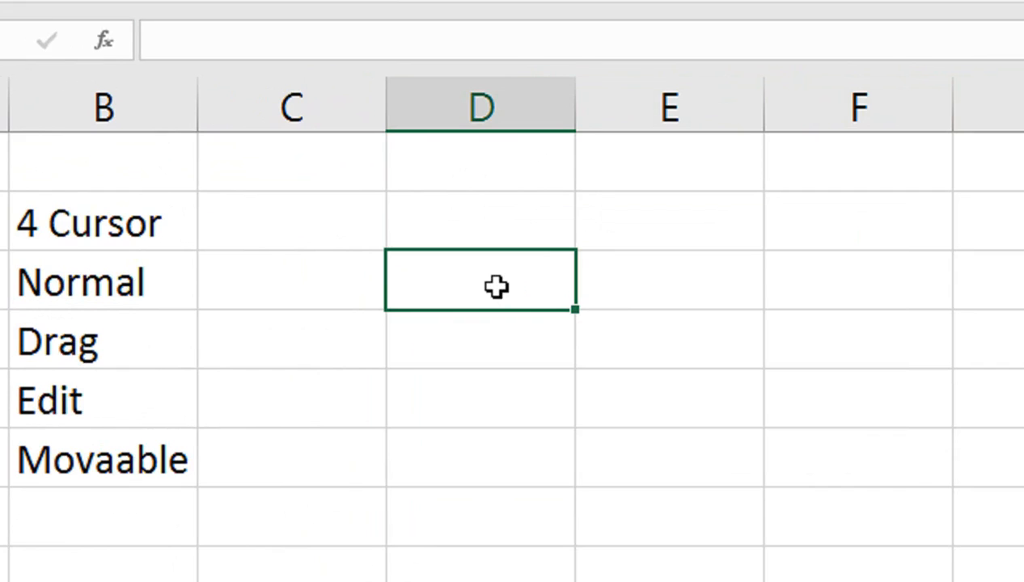
text(1-jaj)
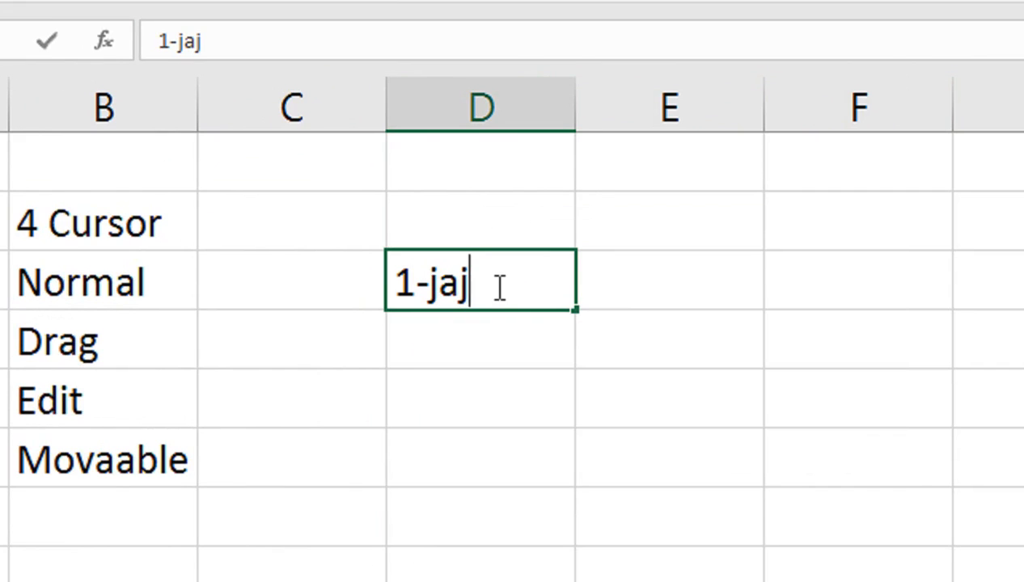
key(BackSpace)
text(n-2021)
key(Return)
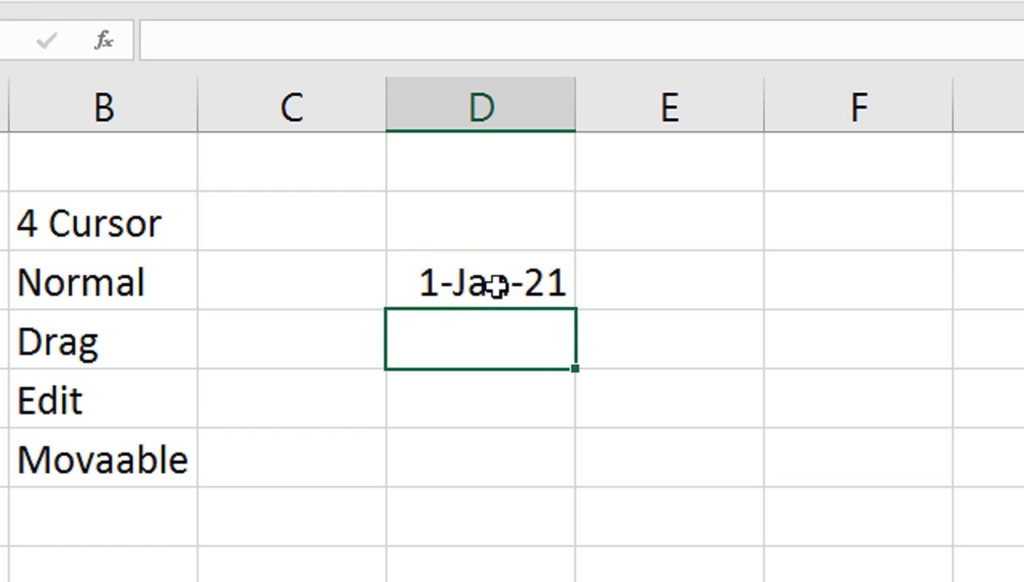
Fill the date series from D3 down to 14-Jan-21 in D16, and delete the filled dates
click(495, 287)
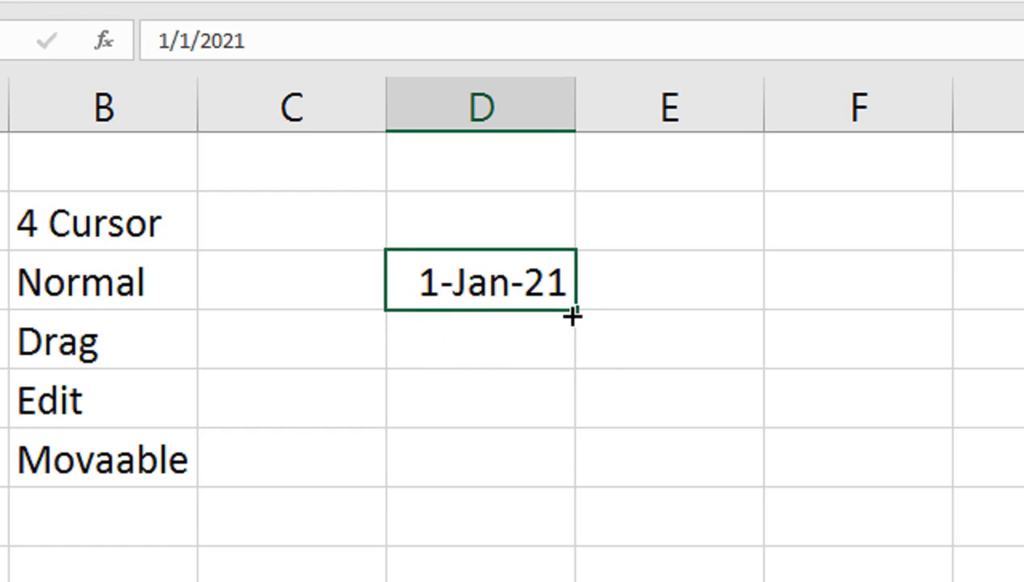
drag(576, 313, 590, 581)
scroll(589, 581, up, 2)
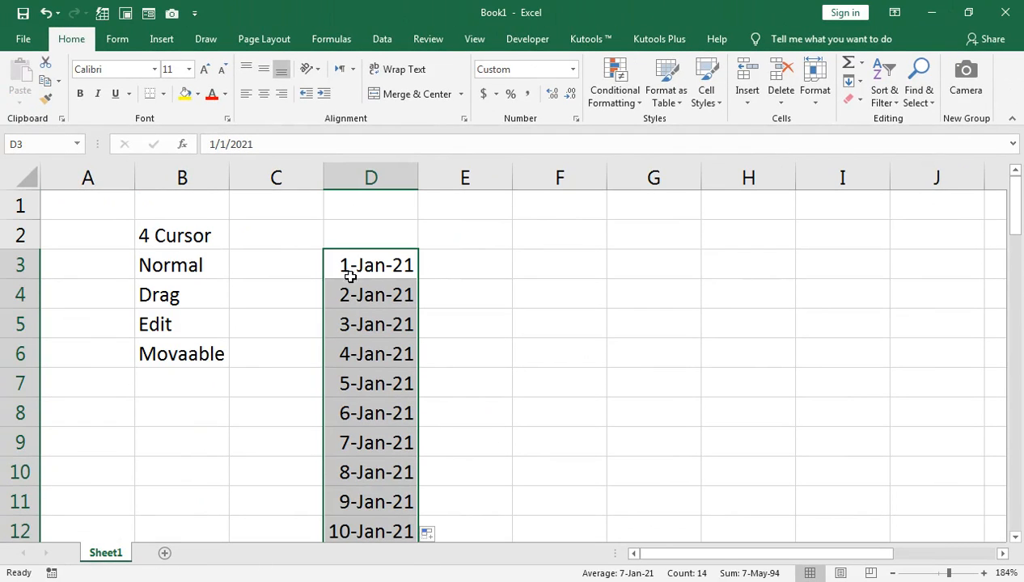
scroll(346, 383, down, 2)
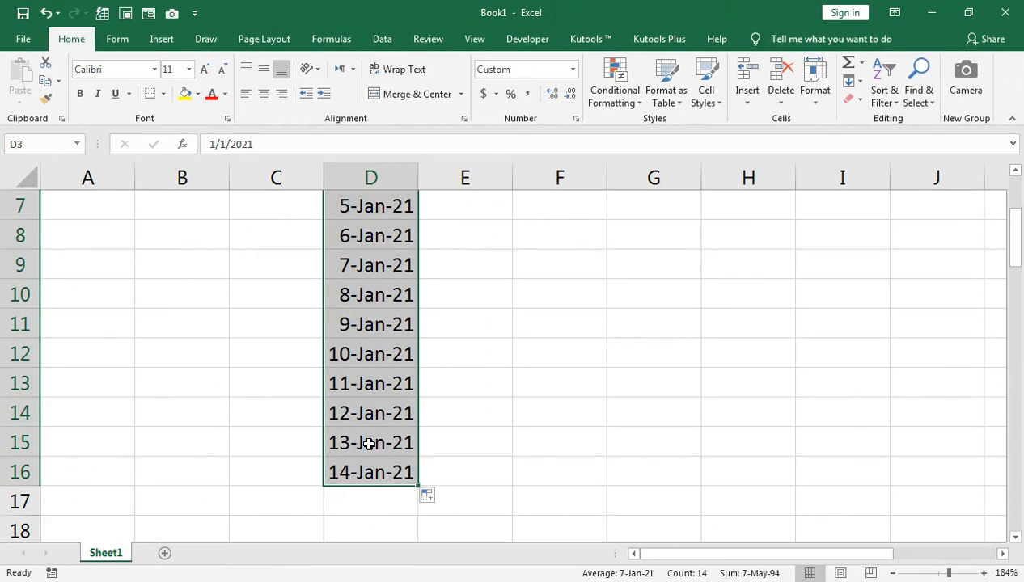
key(Delete)
scroll(401, 430, up, 2)
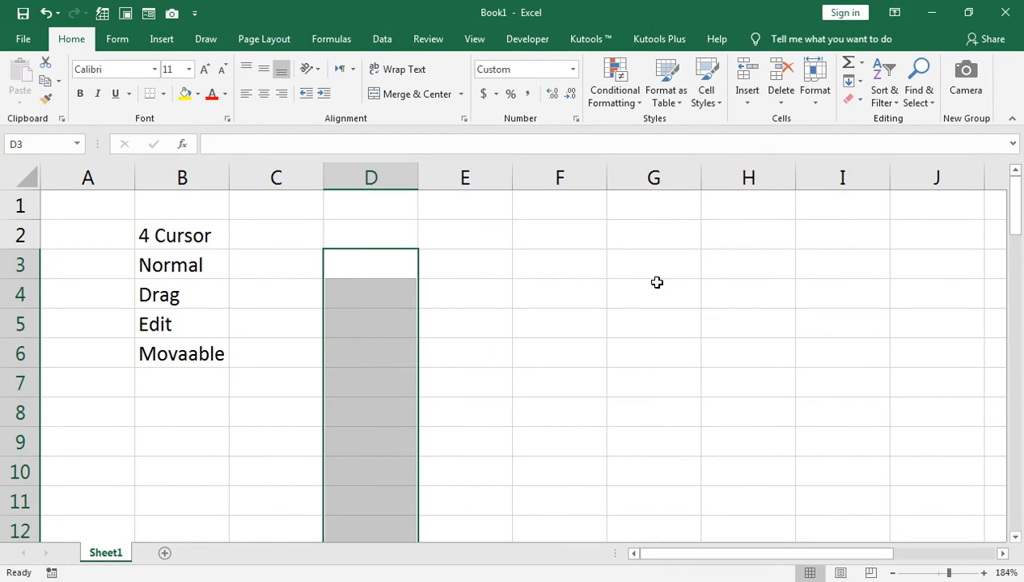
Enter the text prodcut 1 in cell E3
click(459, 261)
text(prodcut)
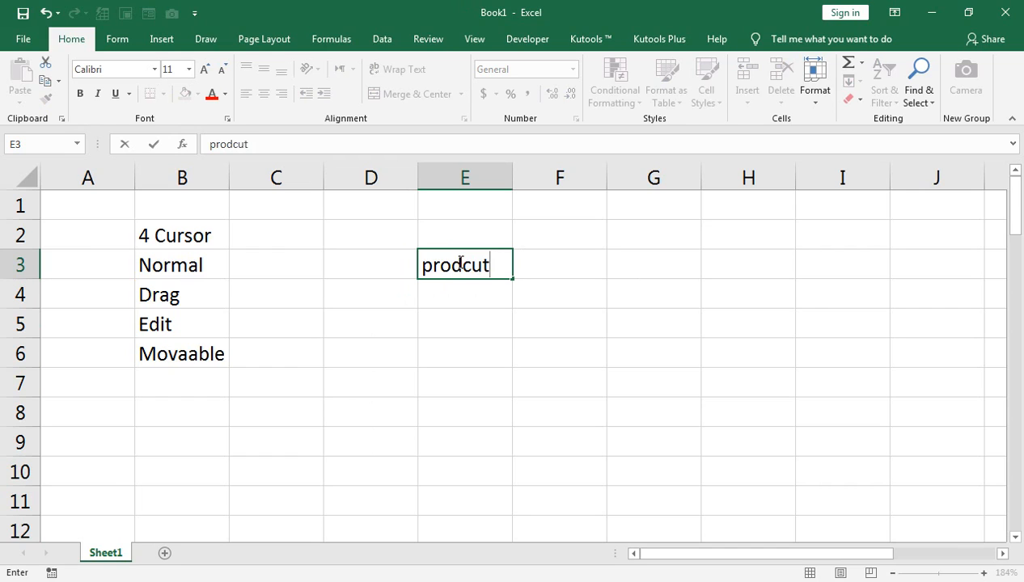
text( 1)
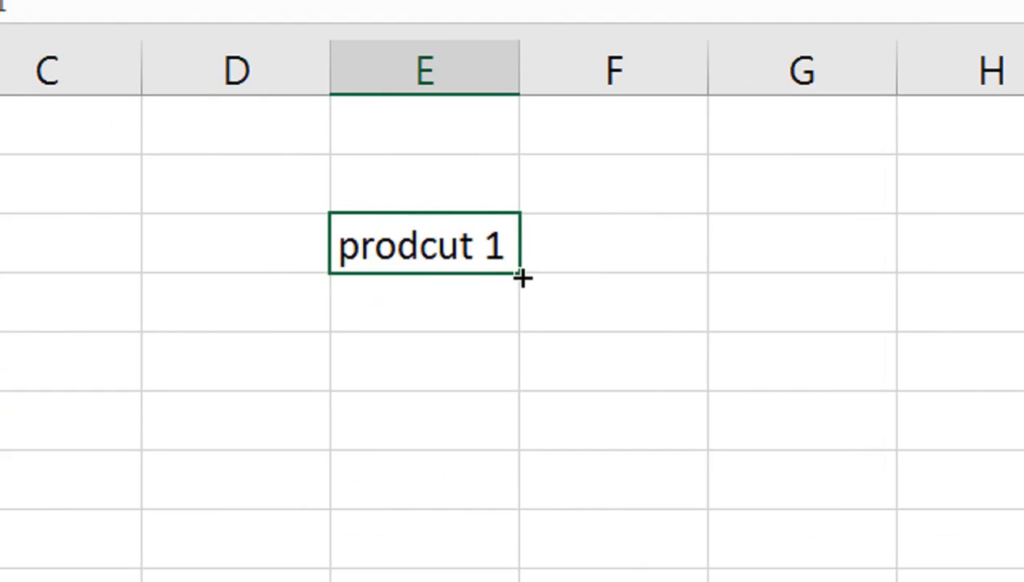
Fill the numbered series from E3 down to prodcut 6 in E8, and clear the filled cells
click(522, 278)
drag(522, 277, 510, 566)
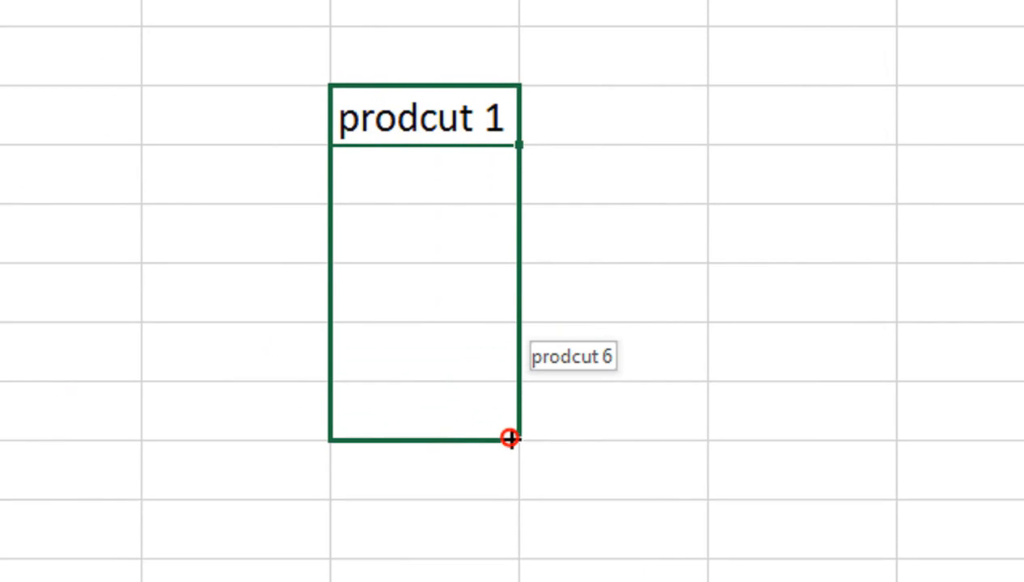
drag(510, 438, 510, 441)
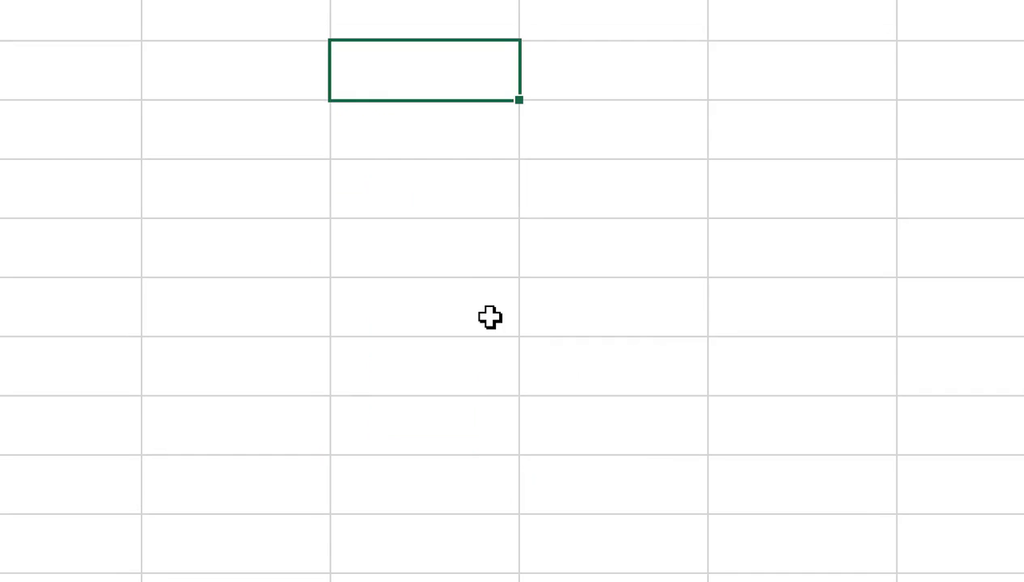
key(Down)
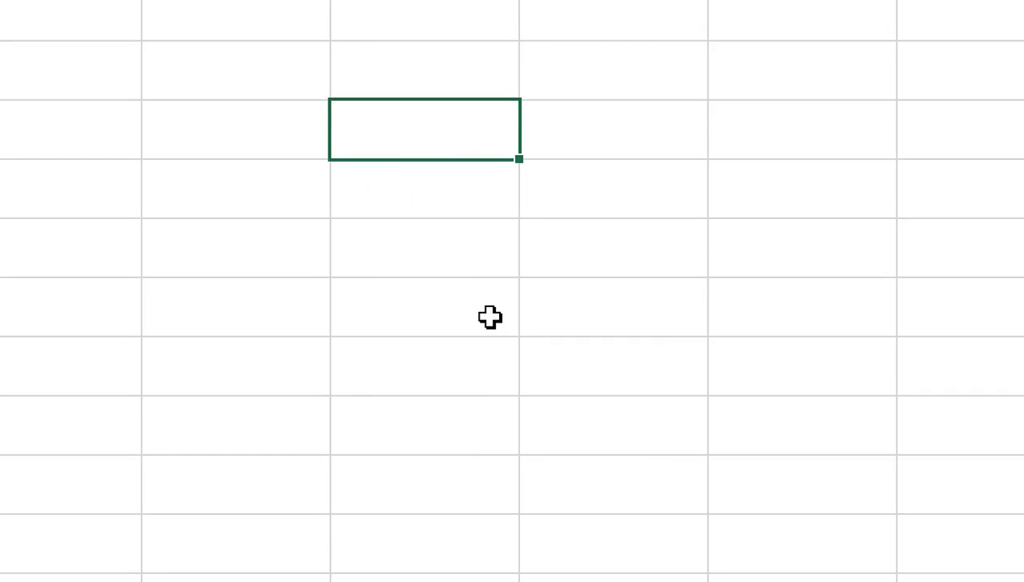
Enter item 1 in cell D3 and fill the numbered series down to item 6 in D8
key(Left)
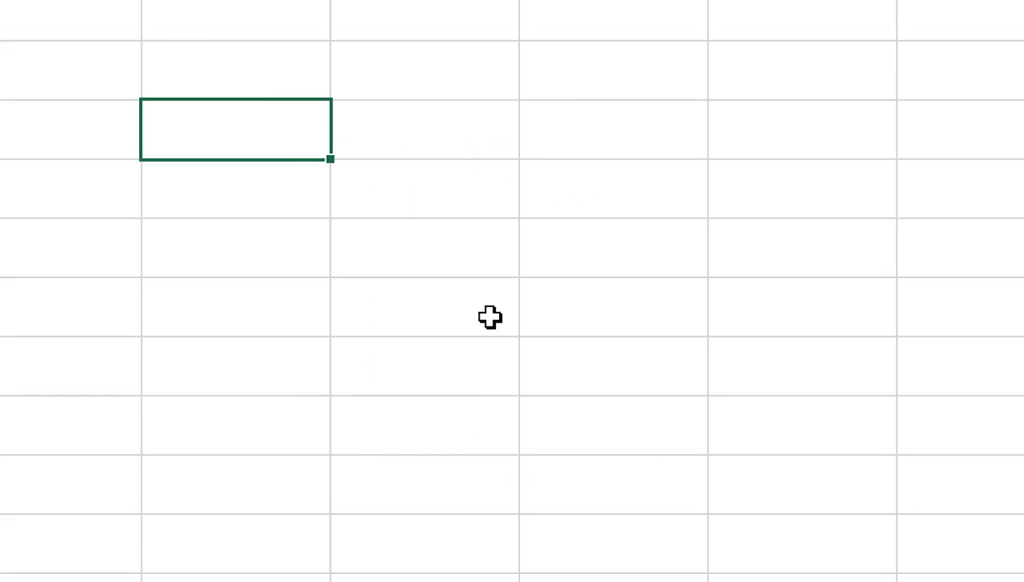
text(t)
key(BackSpace)
text(item 1)
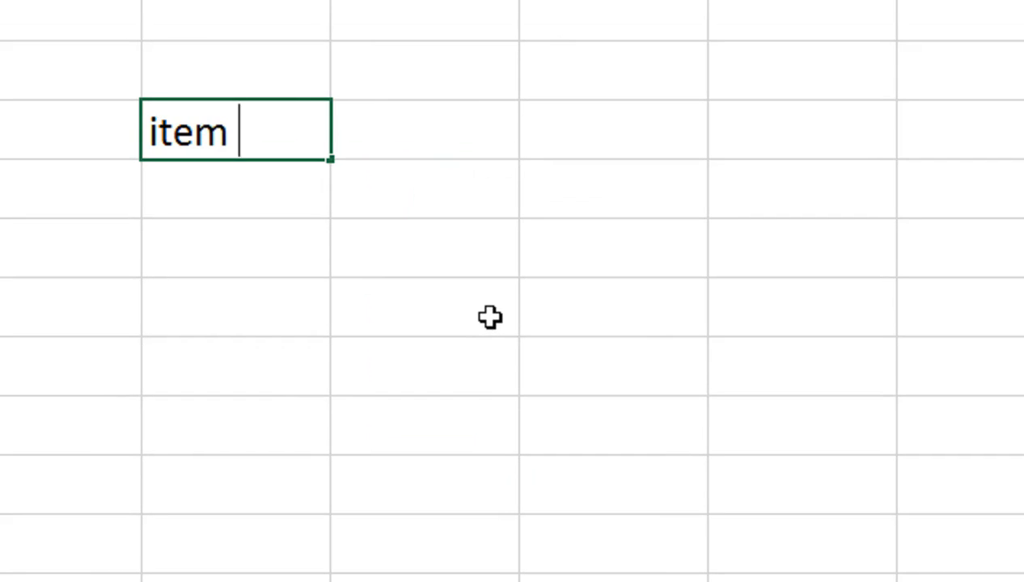
key(Return)
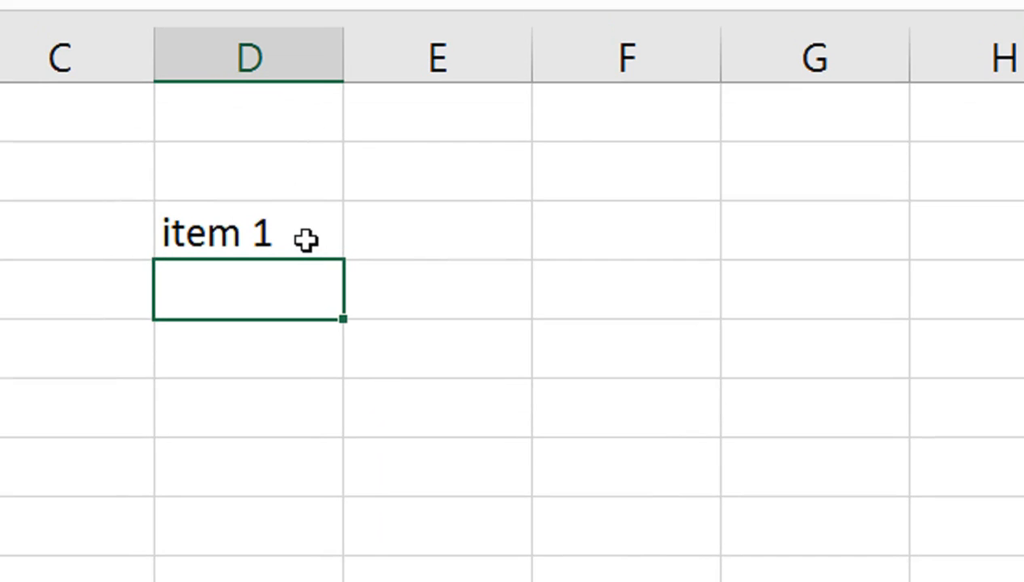
click(306, 239)
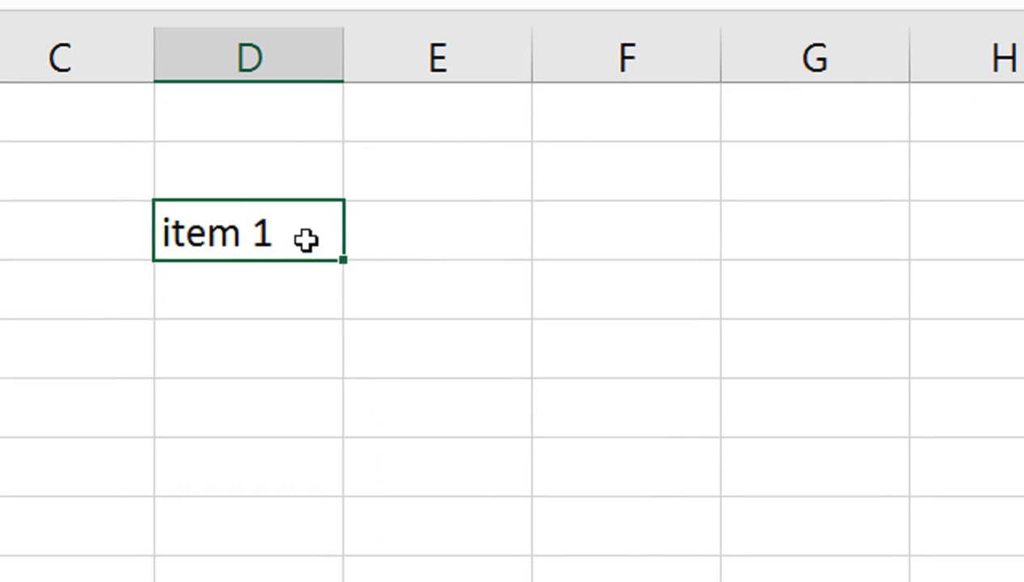
drag(343, 258, 333, 560)
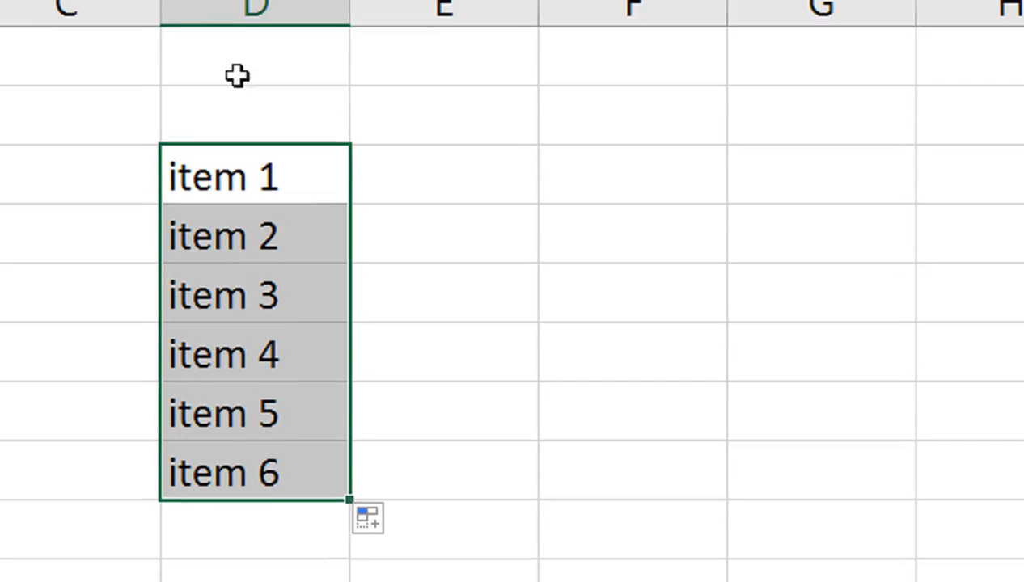
Add the headers Product, Rate, QTY and Amount in cells D2 through G2, above the item list
click(232, 114)
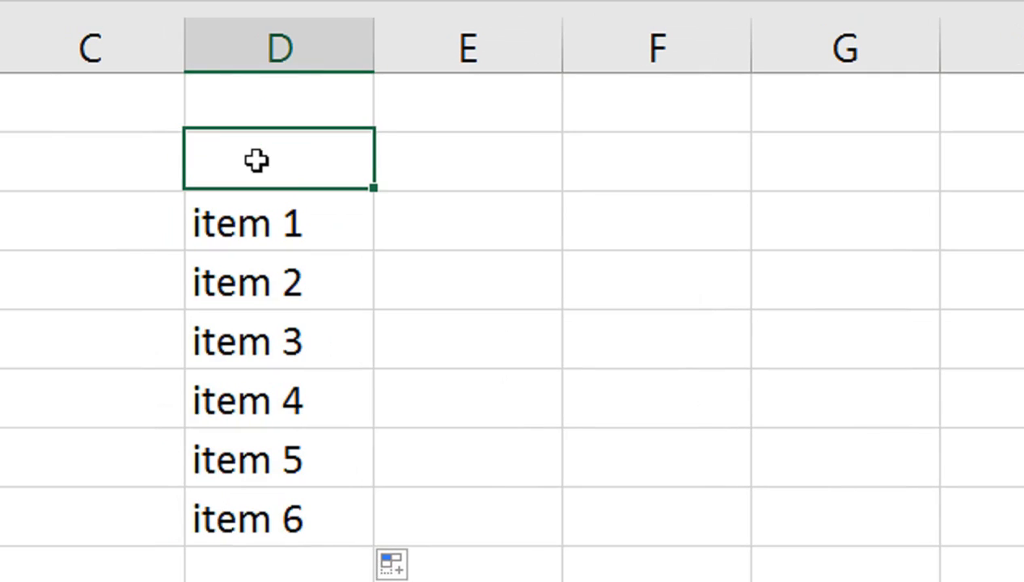
text(Product)
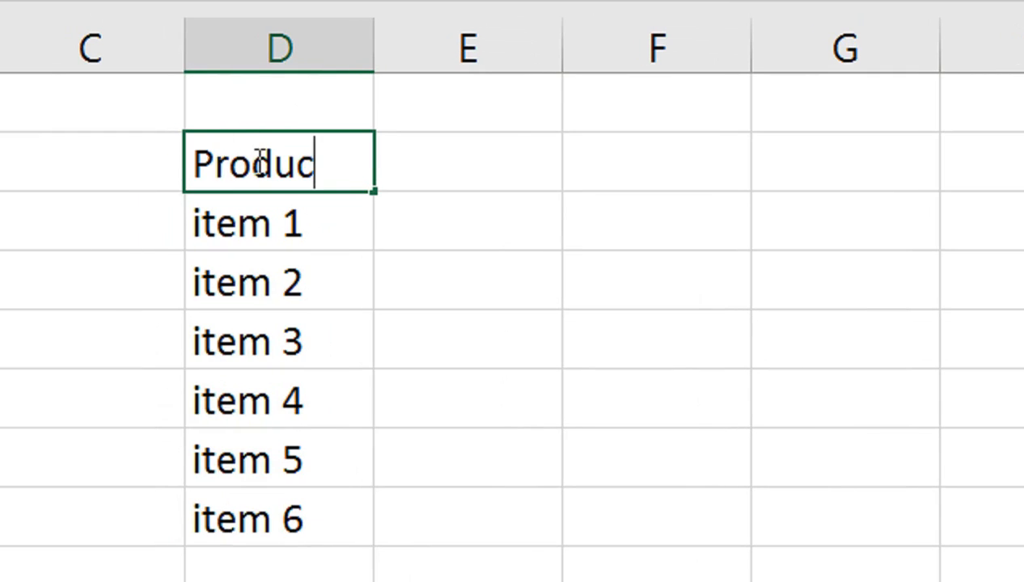
key(Tab)
text(Rate)
key(Tab)
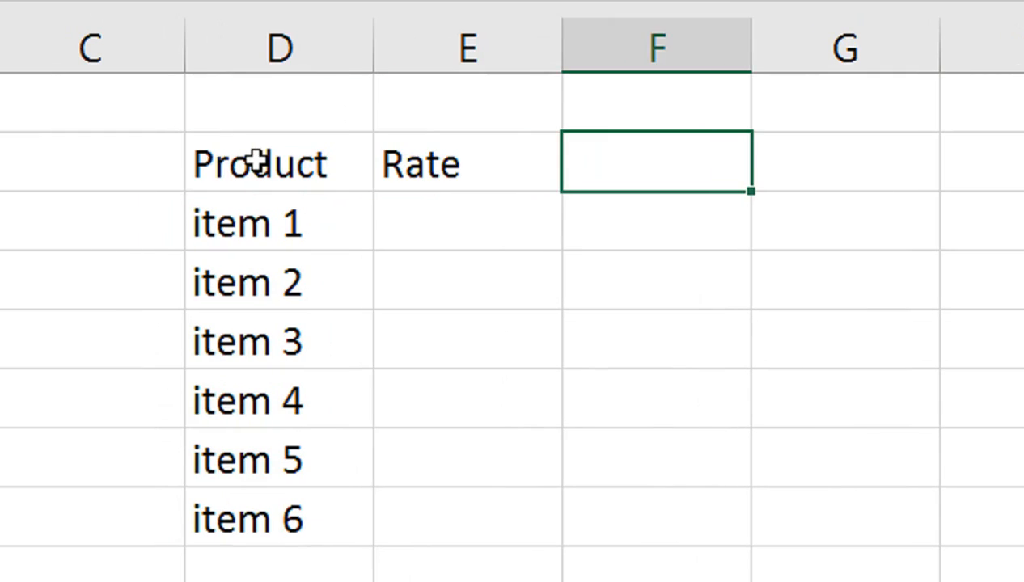
text(QTY)
key(Left)
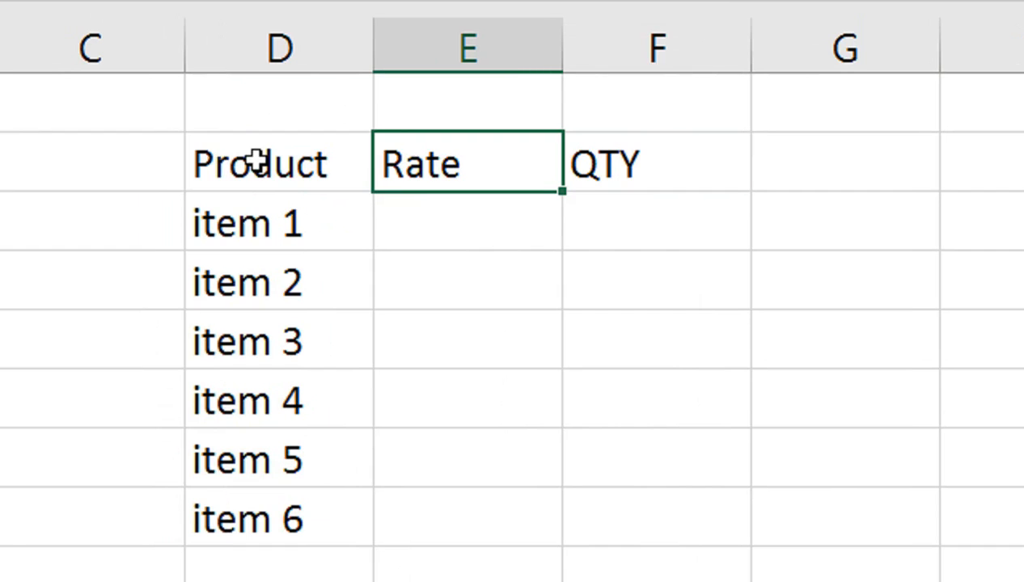
key(Right)
key(Right)
text(Amount)
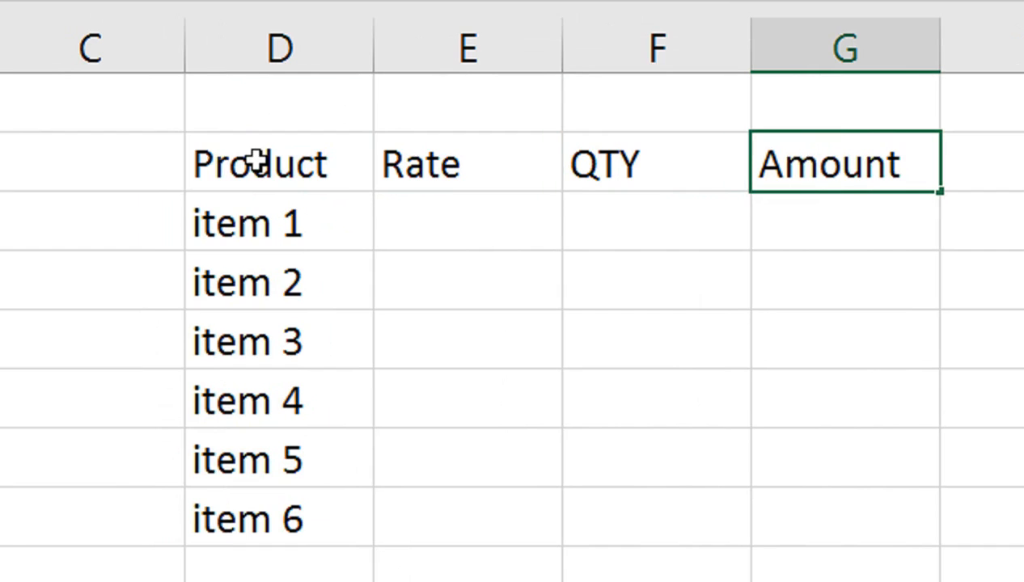
key(Return)
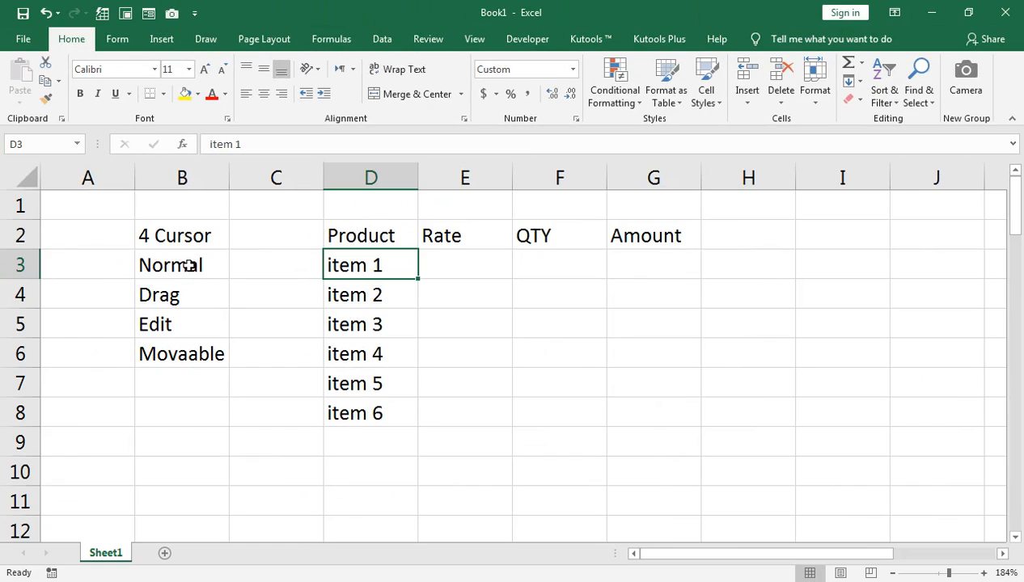
click(174, 292)
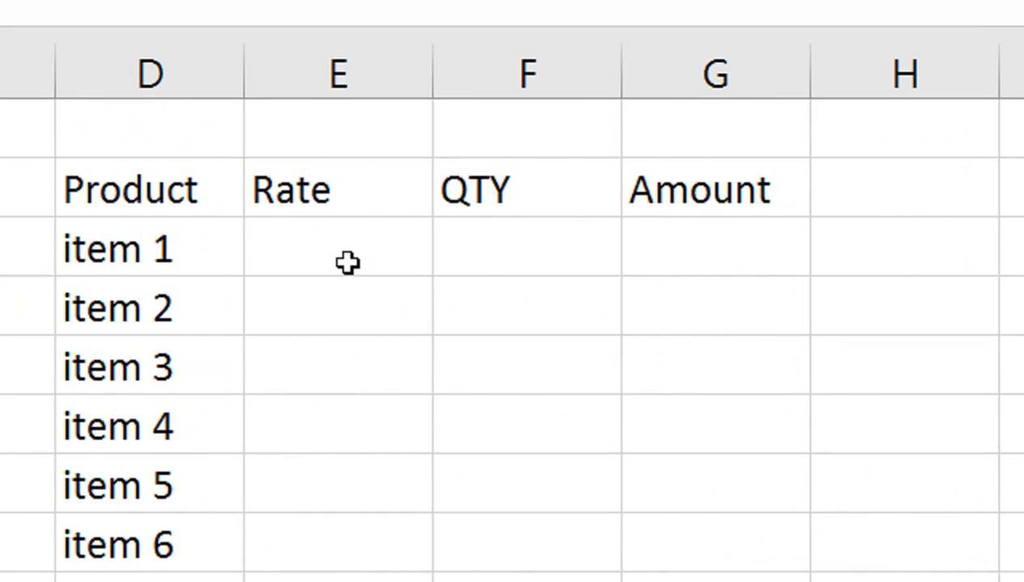
click(348, 262)
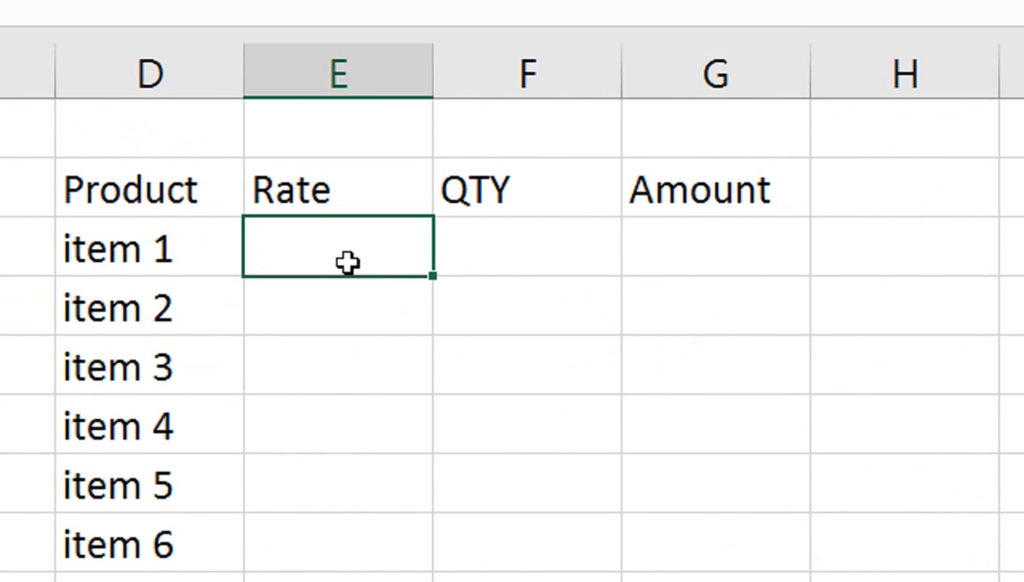
text(20)
key(Return)
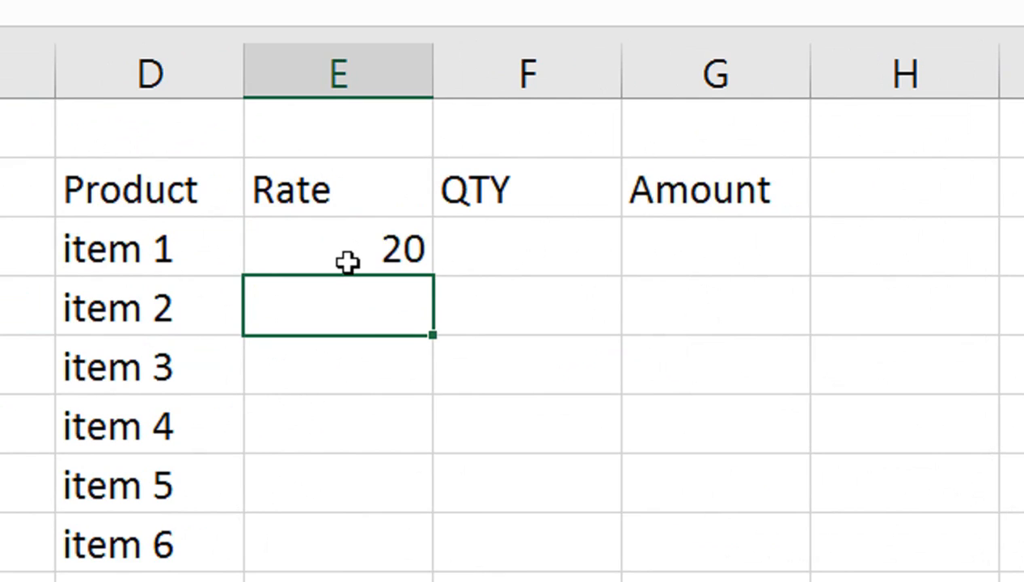
Set the rate of item 1 in cell E3 to 110
click(348, 261)
text(110)
key(Return)
Enter the formula =E3+20 as the rate of item 2 in E4 and fill it down to item 6 in E8
text(=)
click(348, 260)
text(+20)
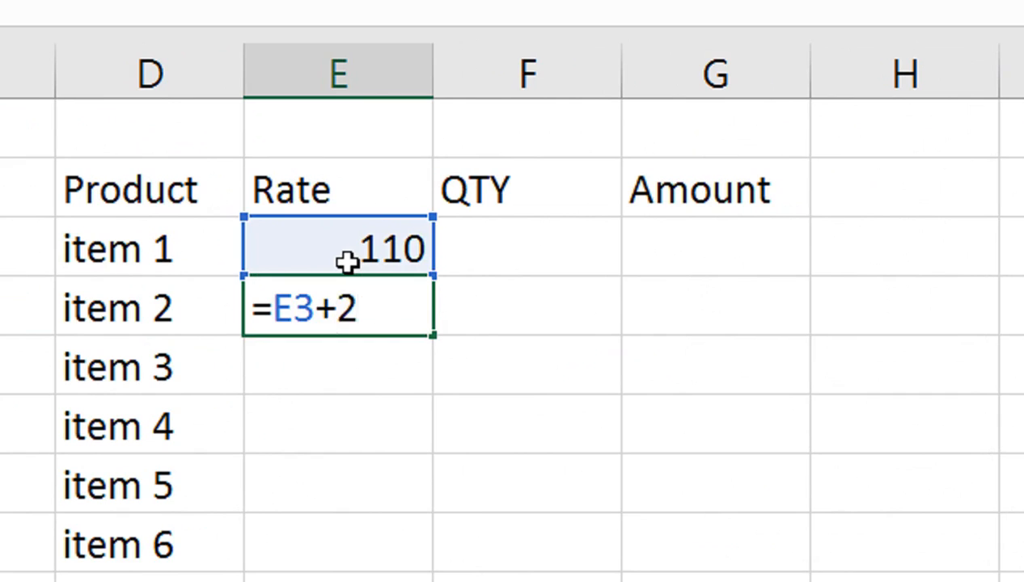
key(ctrl+Return)
drag(433, 337, 434, 557)
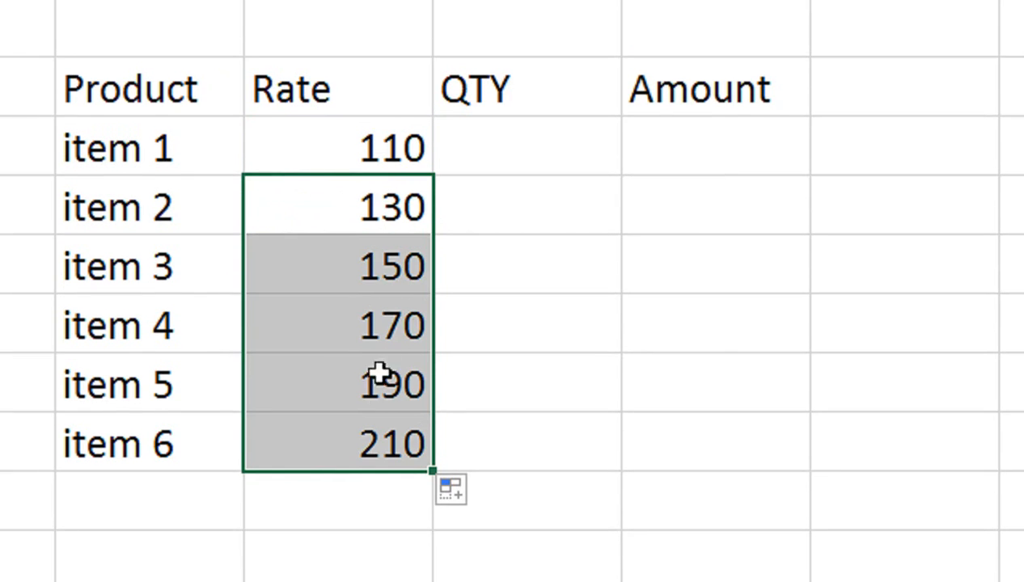
Enter a quantity of 5 in F3 and copy it down the QTY column to F8
click(498, 141)
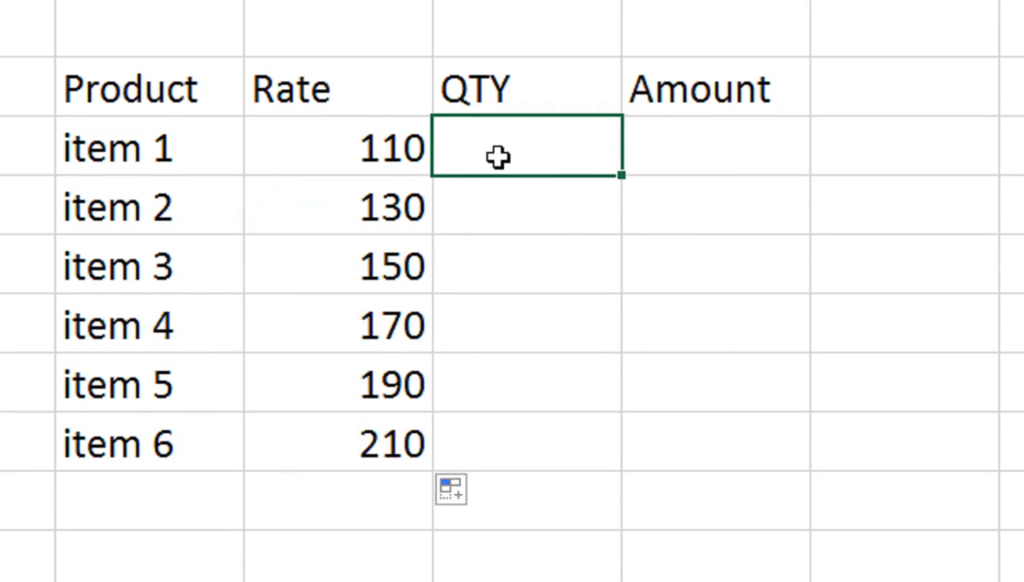
text(5)
key(ctrl+Return)
key(shift+Down)
key(shift+Down)
key(shift+Down)
key(shift+Down)
key(shift+Down)
key(ctrl+d)
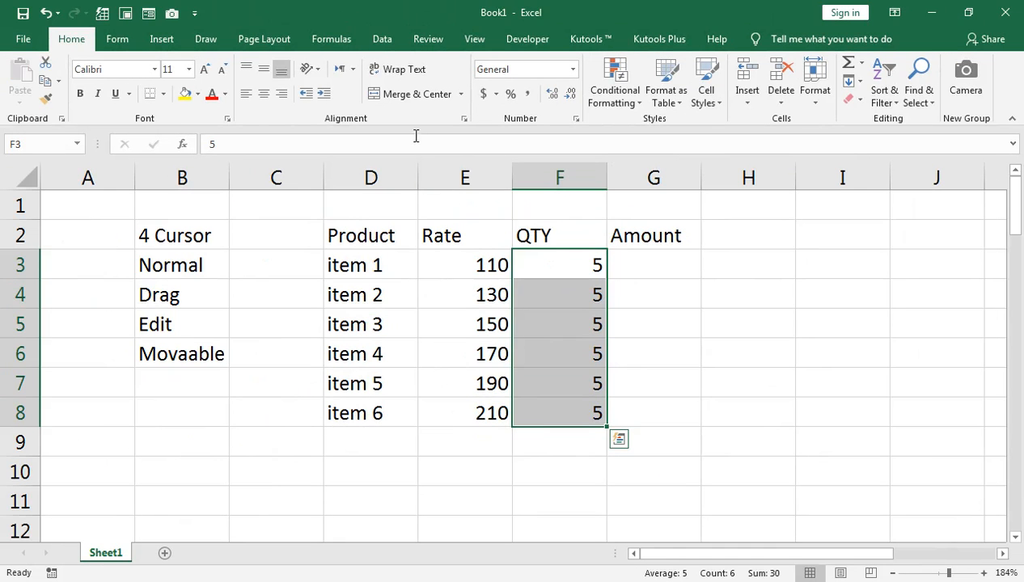
Enter the formula =E3*F3 in G3 as the amount of item 1
click(651, 271)
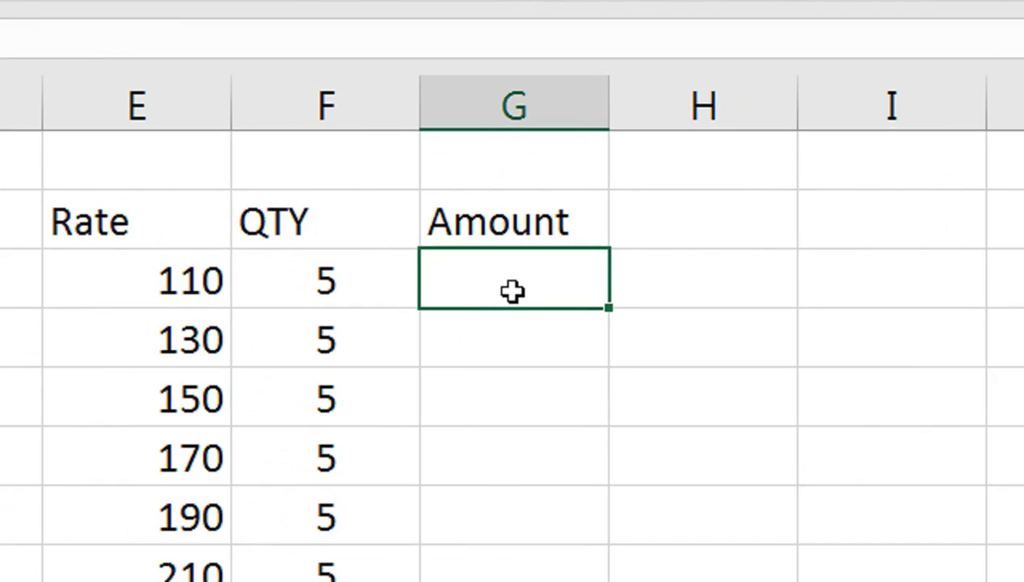
text(=)
click(178, 291)
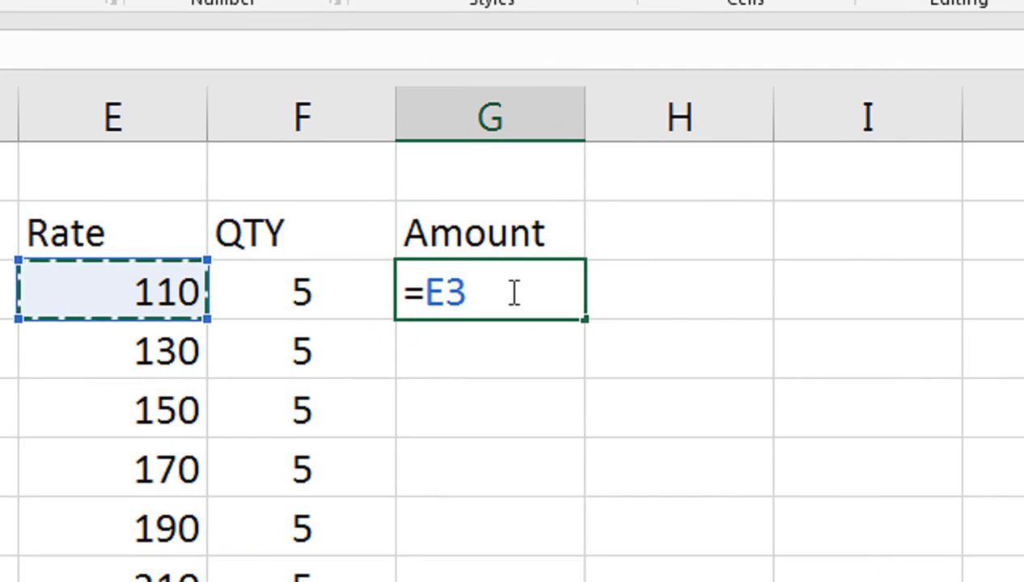
text(*)
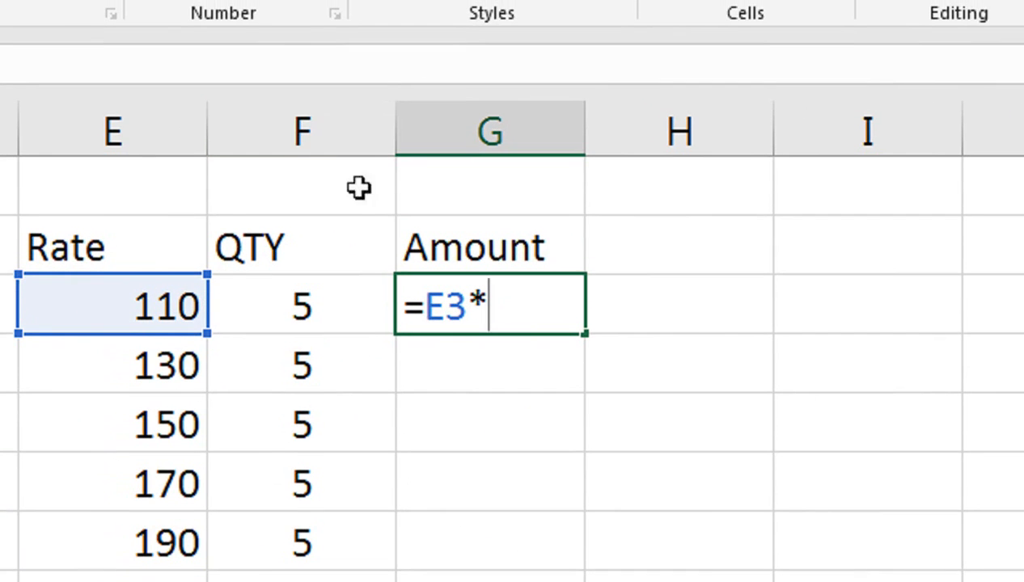
click(352, 293)
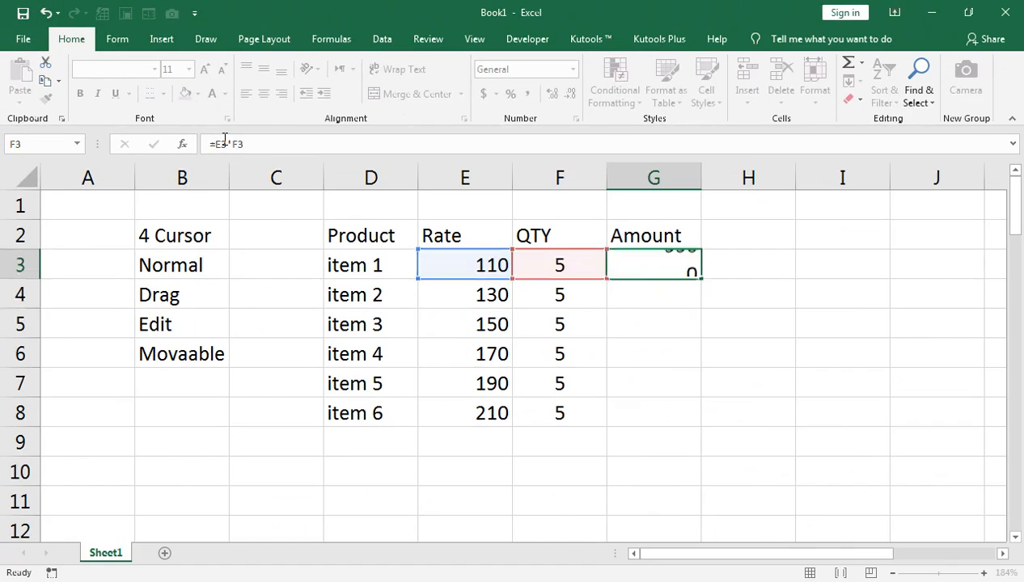
key(Return)
Review the formula in G3, copy it down one row to G4, and open the copied formula for checking
click(670, 266)
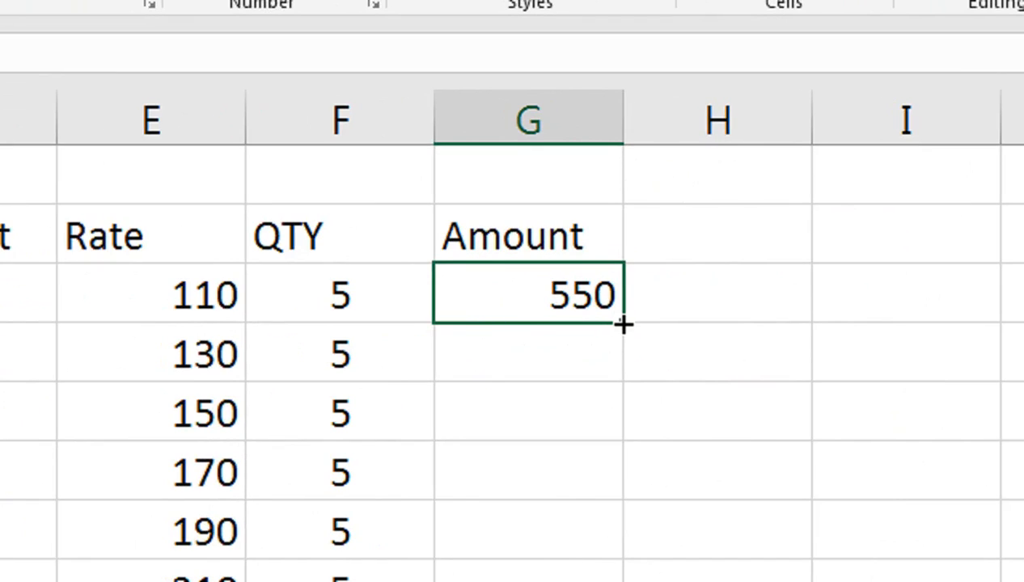
double_click(493, 301)
key(Return)
click(471, 296)
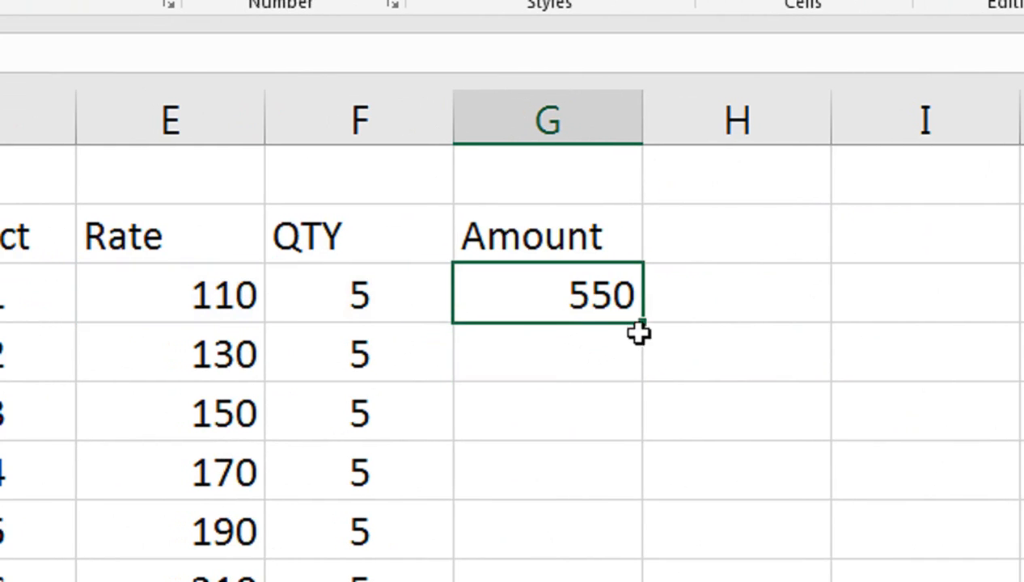
drag(638, 359, 640, 379)
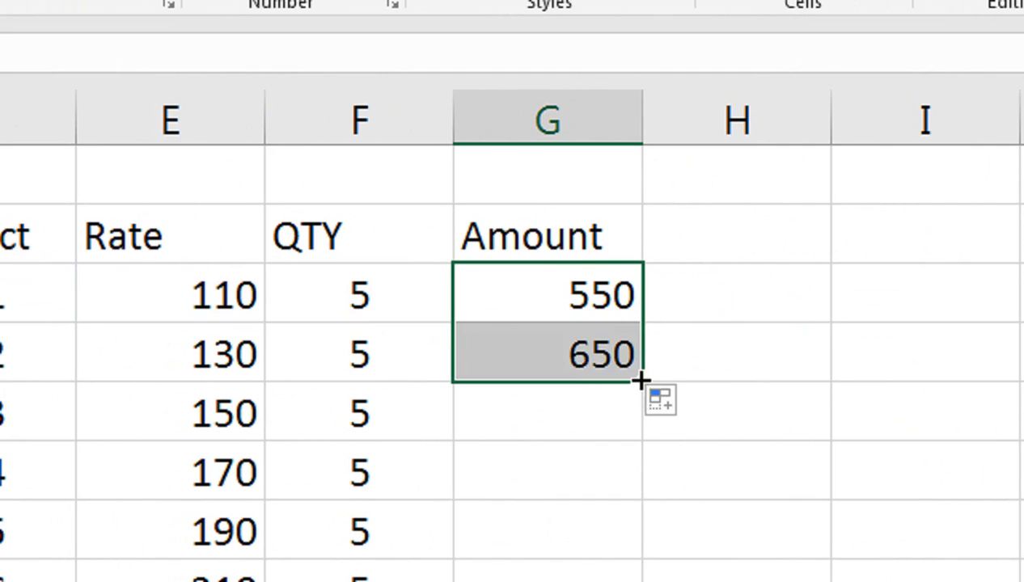
click(580, 365)
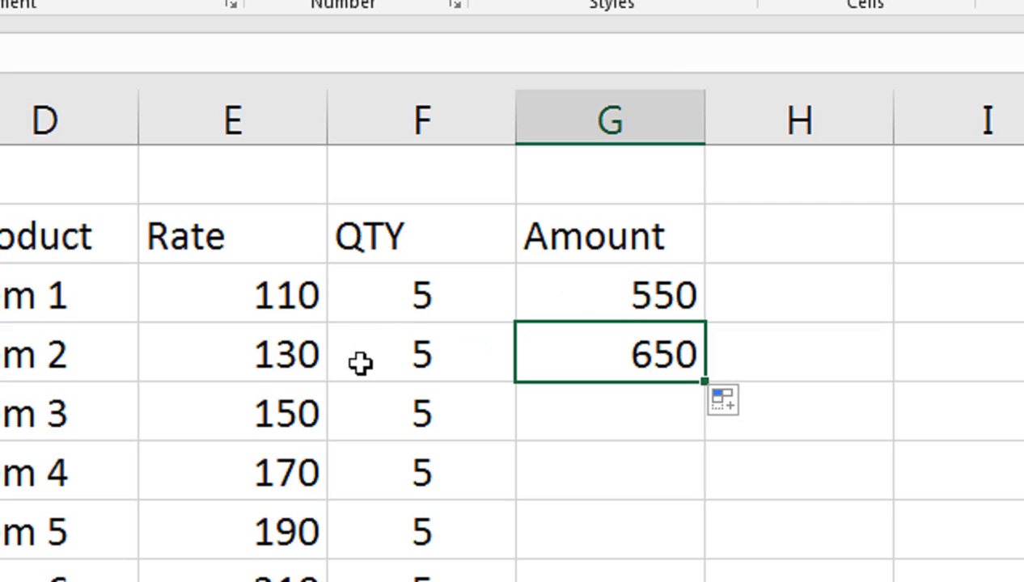
double_click(599, 366)
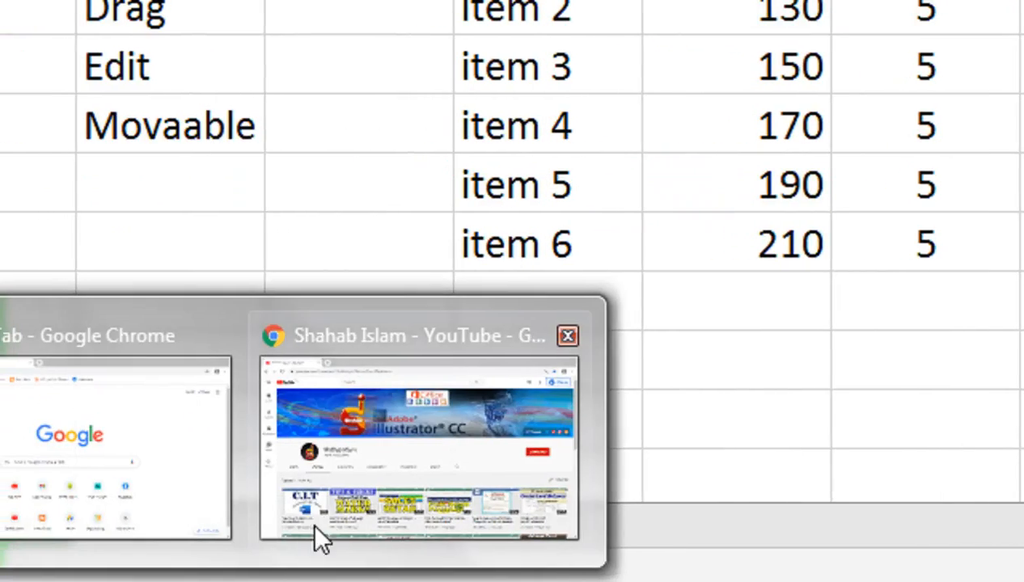
Switch to the browser and look over the uploaded videos on the YouTube channel page
click(313, 528)
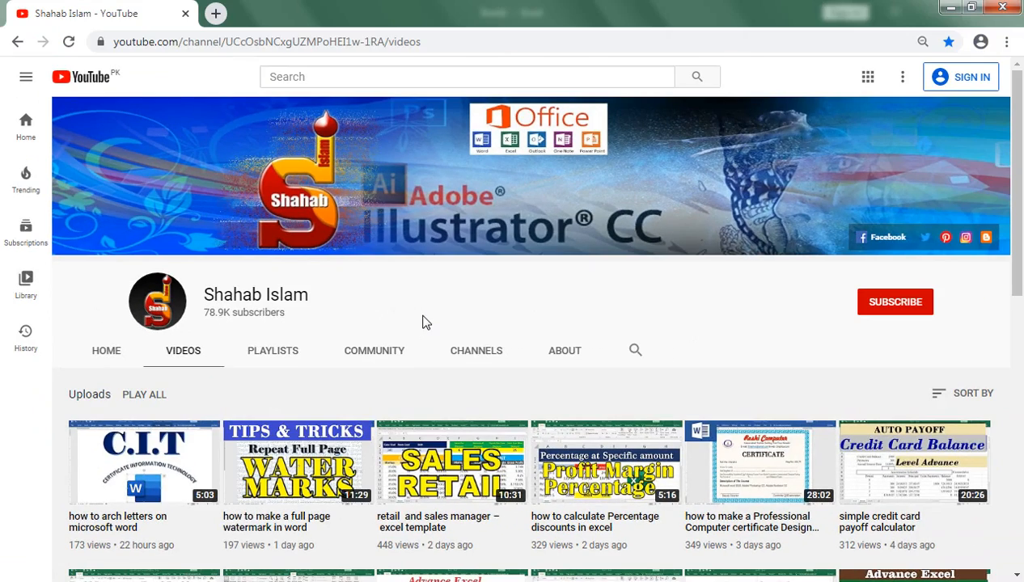
scroll(275, 376, down, 3)
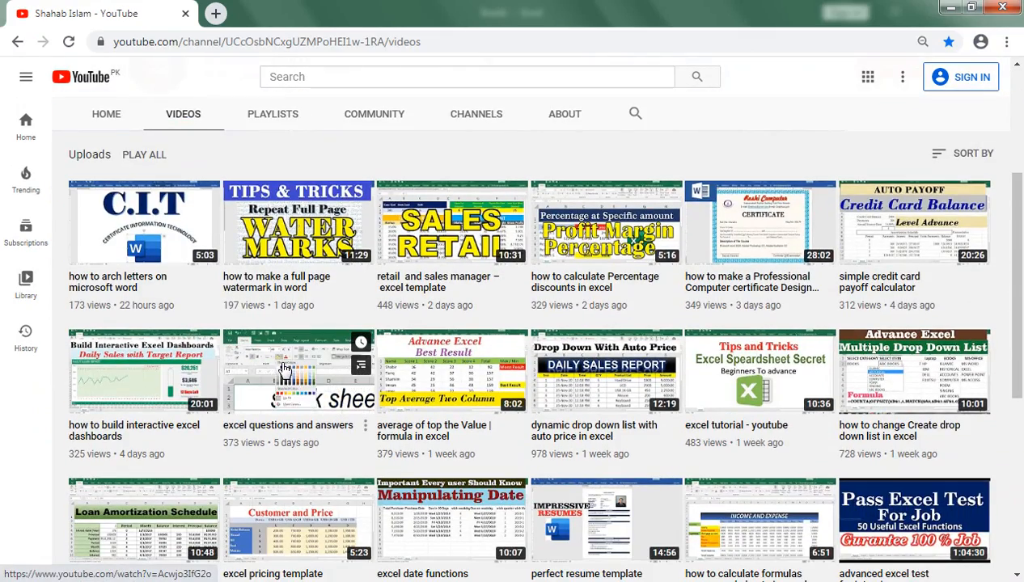
scroll(291, 388, up, 3)
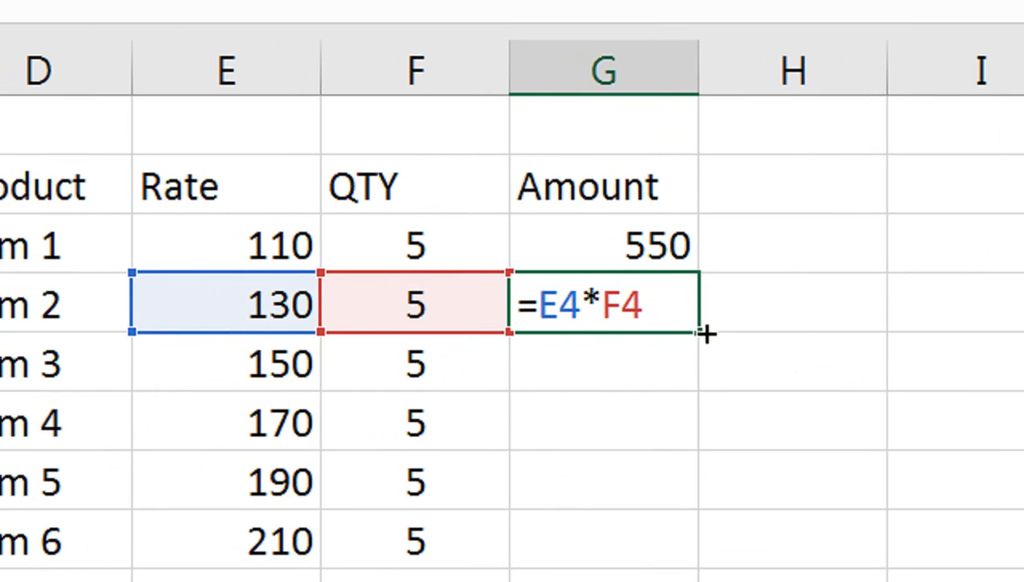
Return to the Excel worksheet, fill the amount formula from G3 down to G8, and check the formula in G8
key(Return)
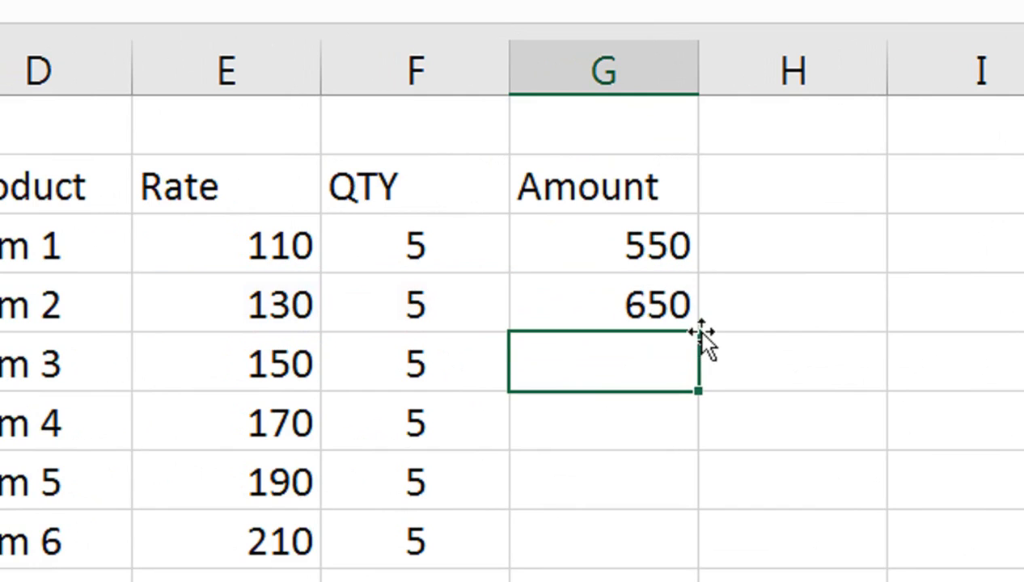
click(663, 247)
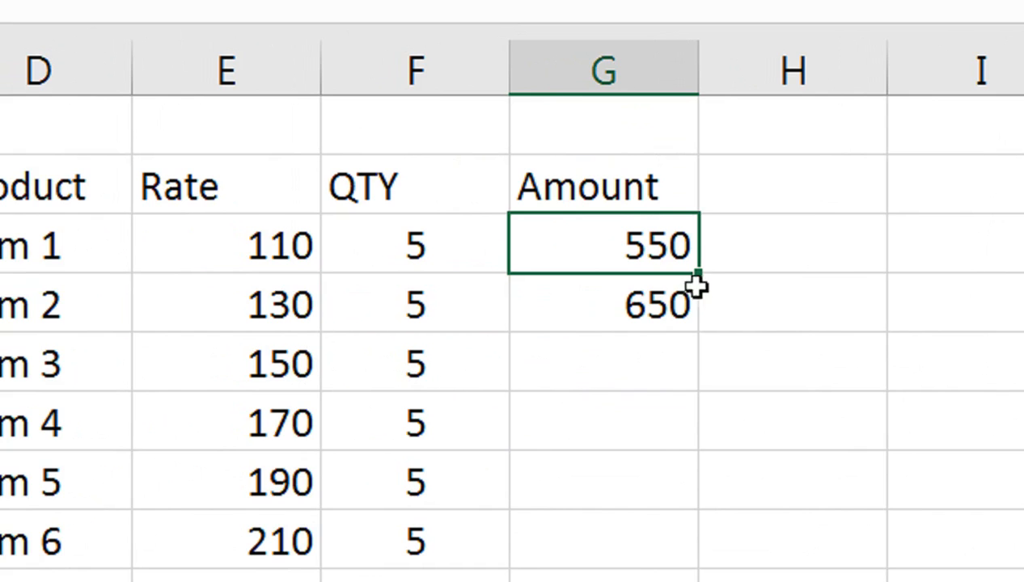
drag(697, 272, 685, 568)
drag(685, 468, 684, 469)
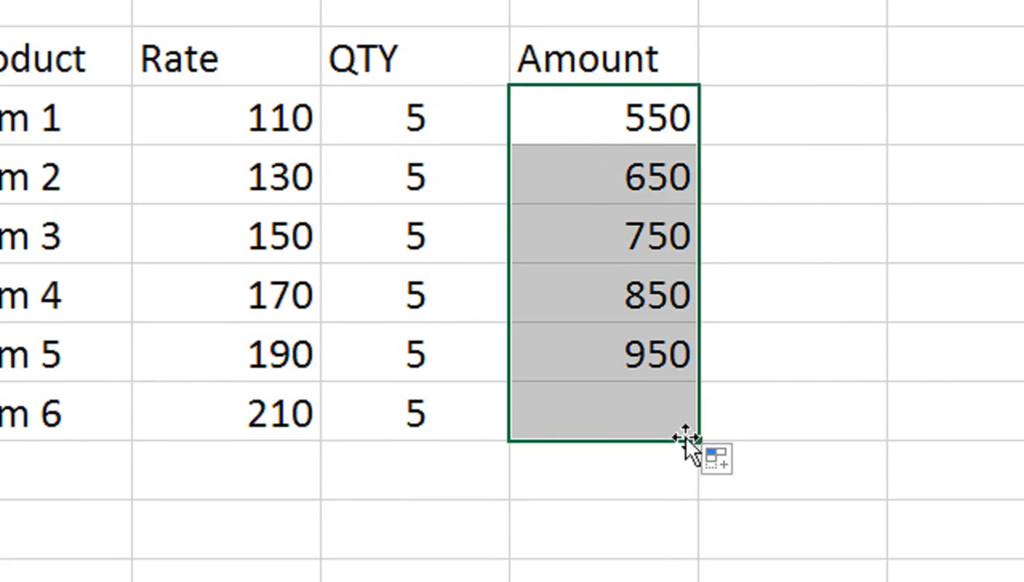
double_click(651, 442)
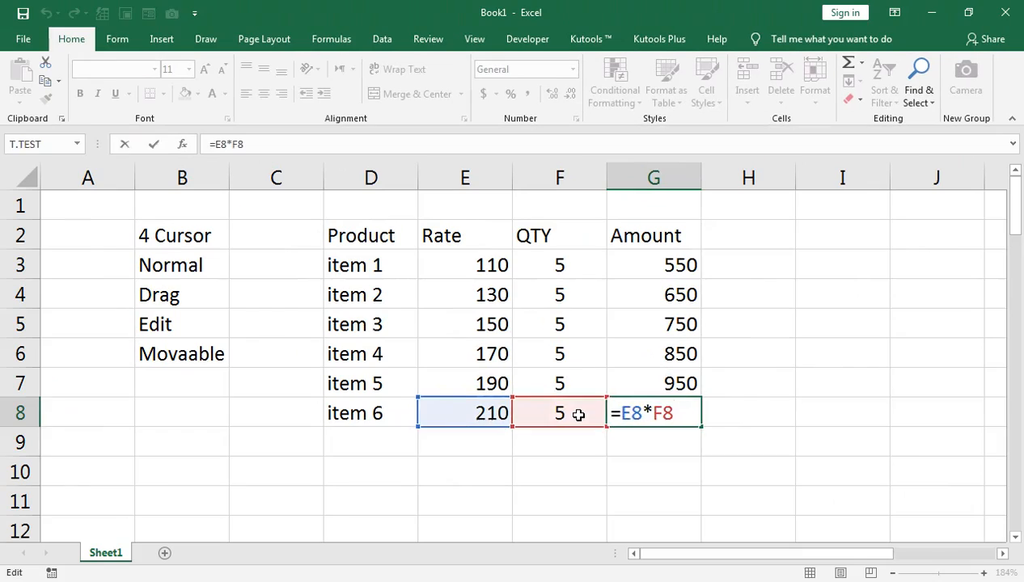
key(Return)
Clear the amounts of items 2 to 6 in cells G4 through G8
click(657, 401)
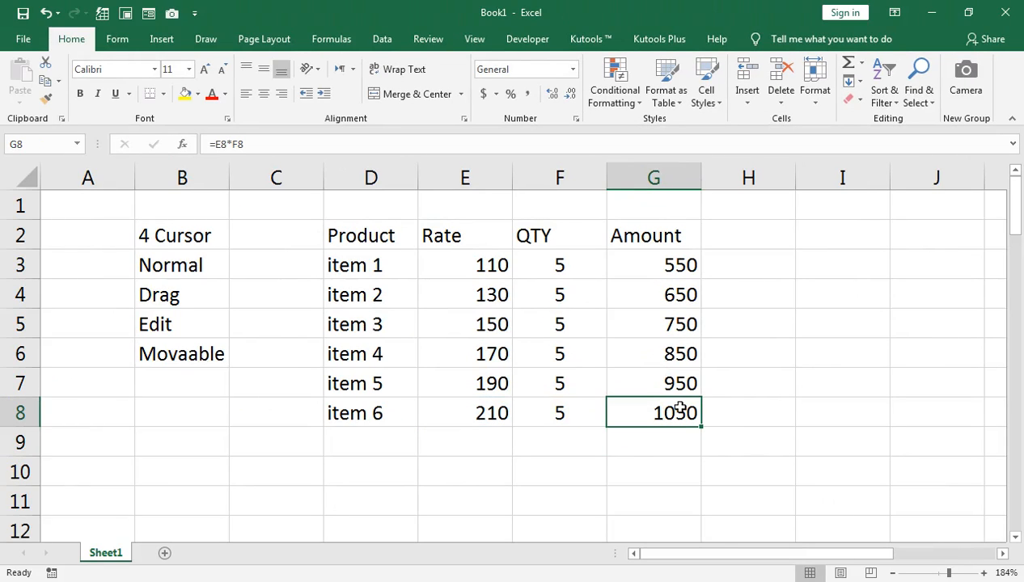
key(shift+Up)
key(shift+Up)
key(shift+Up)
key(shift+Up)
key(Delete)
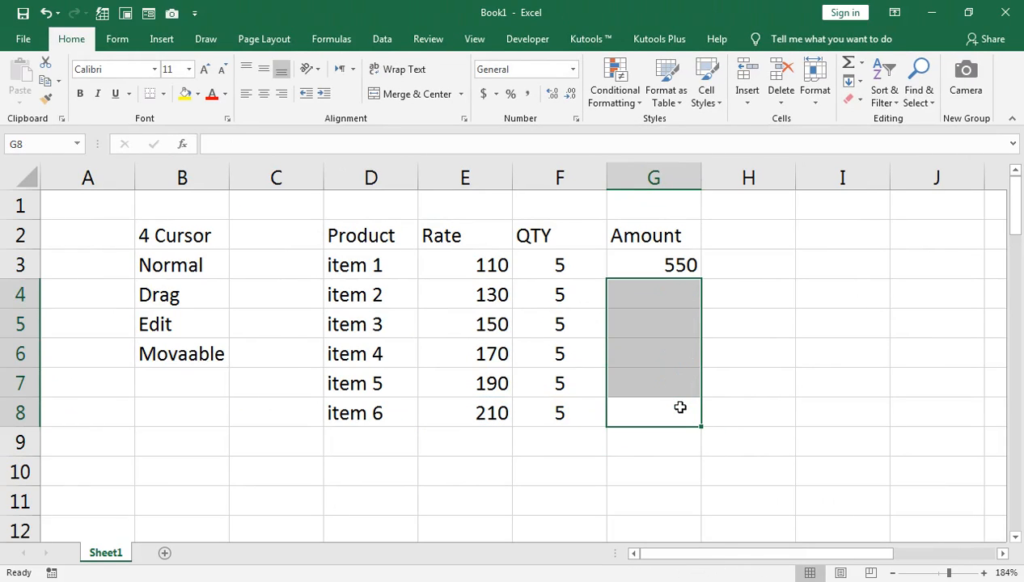
Fill the amount formula from G3 down to G10 and clear the surplus cells G9 and G10
click(620, 266)
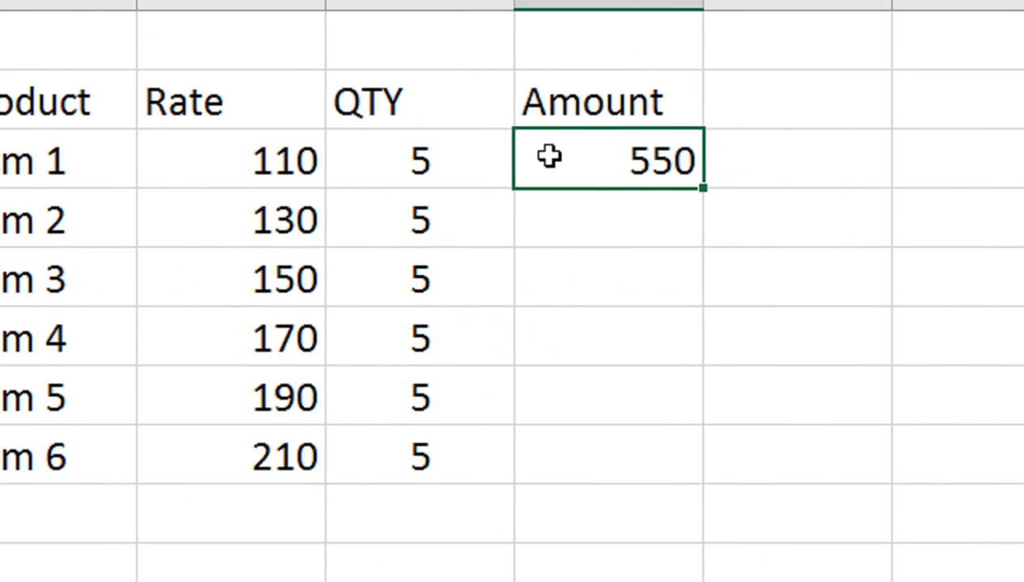
drag(700, 189, 688, 473)
drag(689, 437, 686, 486)
drag(685, 378, 703, 458)
click(639, 376)
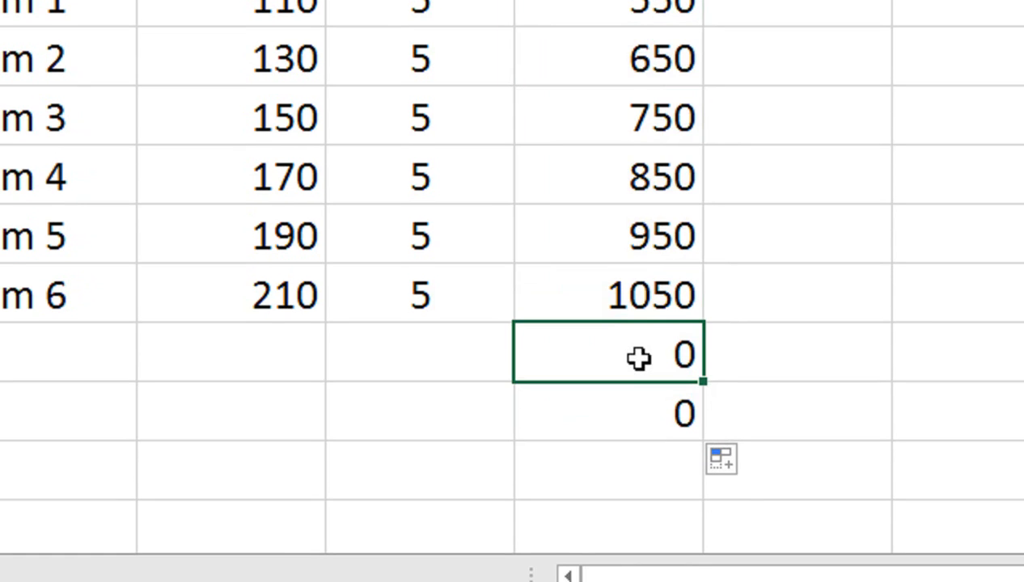
key(shift+Down)
key(Delete)
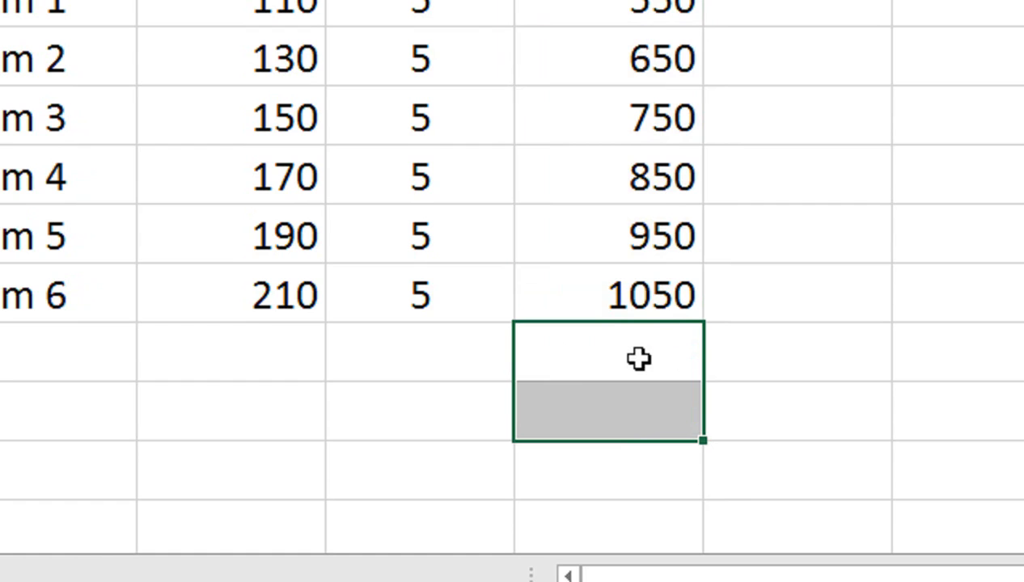
Undo the clearing of G9 and G10 and the fill below G3
key(ctrl+z)
key(ctrl+z)
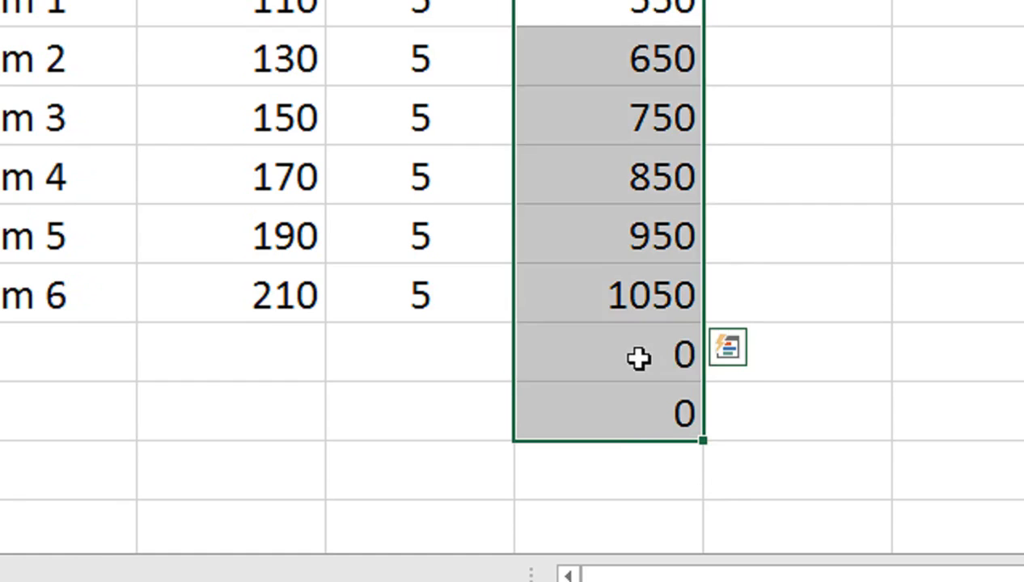
key(ctrl+z)
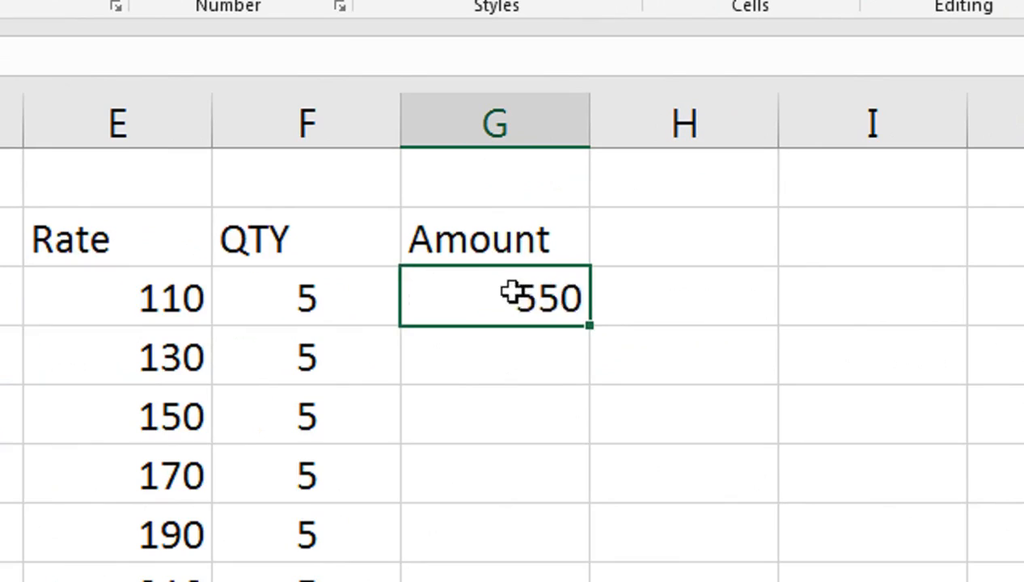
Review which cells the amount formula in G3 refers to, without changing it
double_click(512, 294)
text(+)
key(BackSpace)
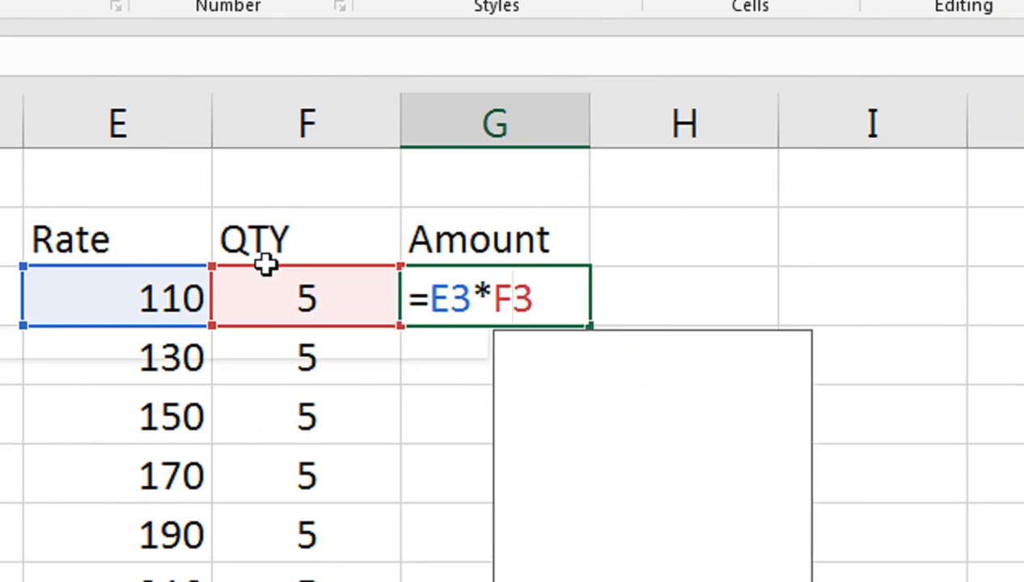
key(Return)
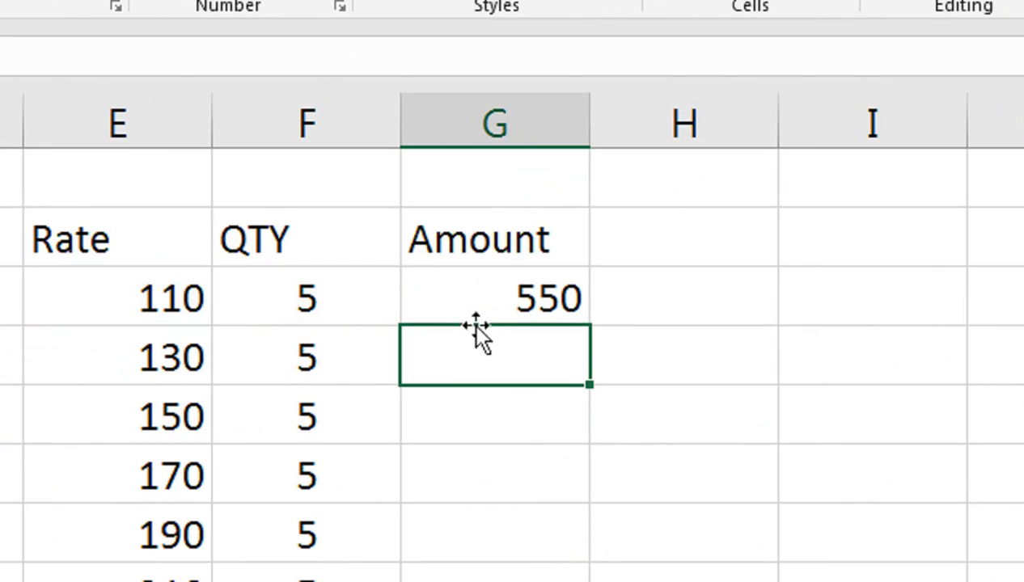
Auto-fill the amount formula from G3 to the table's last row twice, undoing the fill each time
click(465, 297)
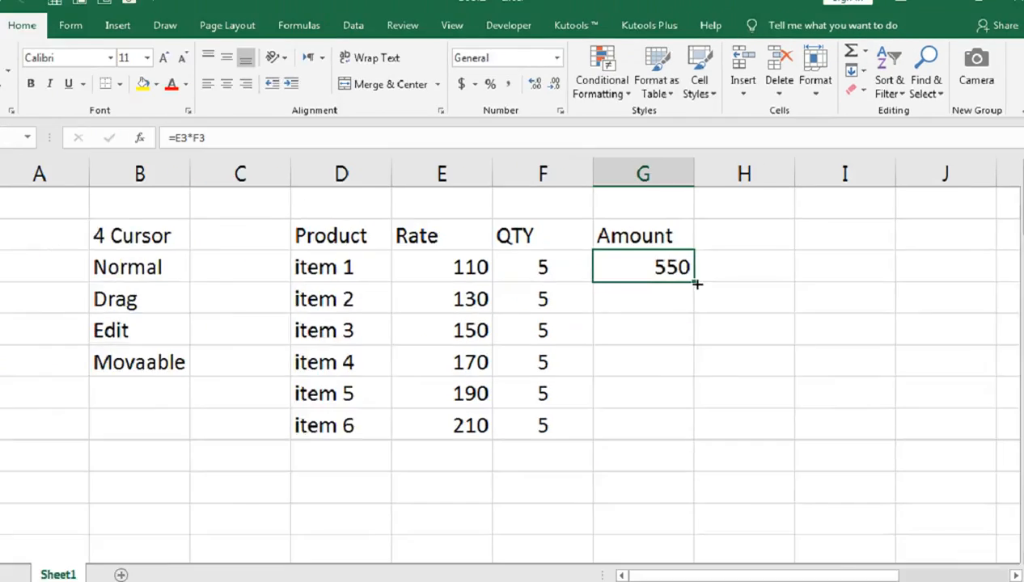
double_click(592, 328)
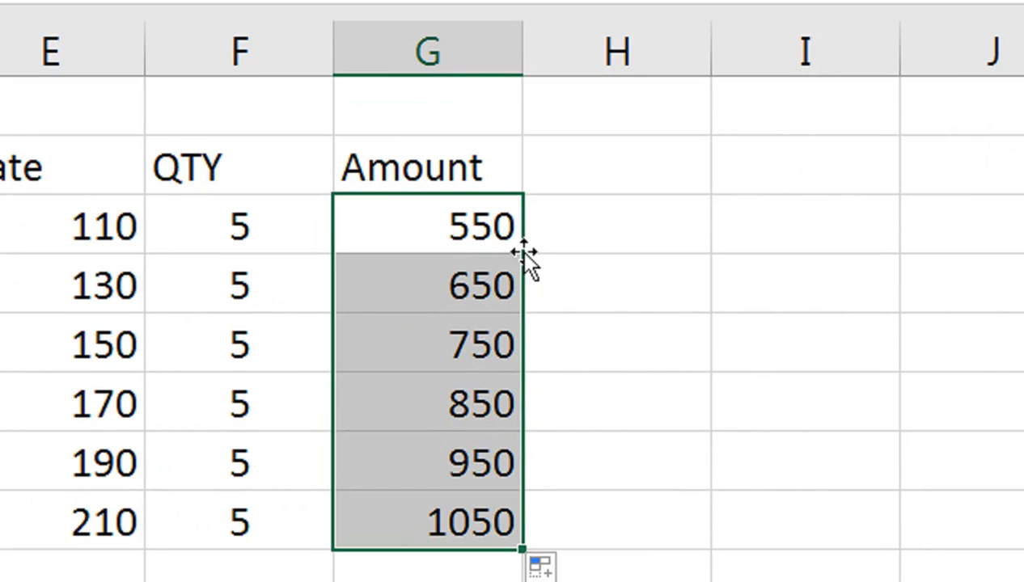
key(ctrl+z)
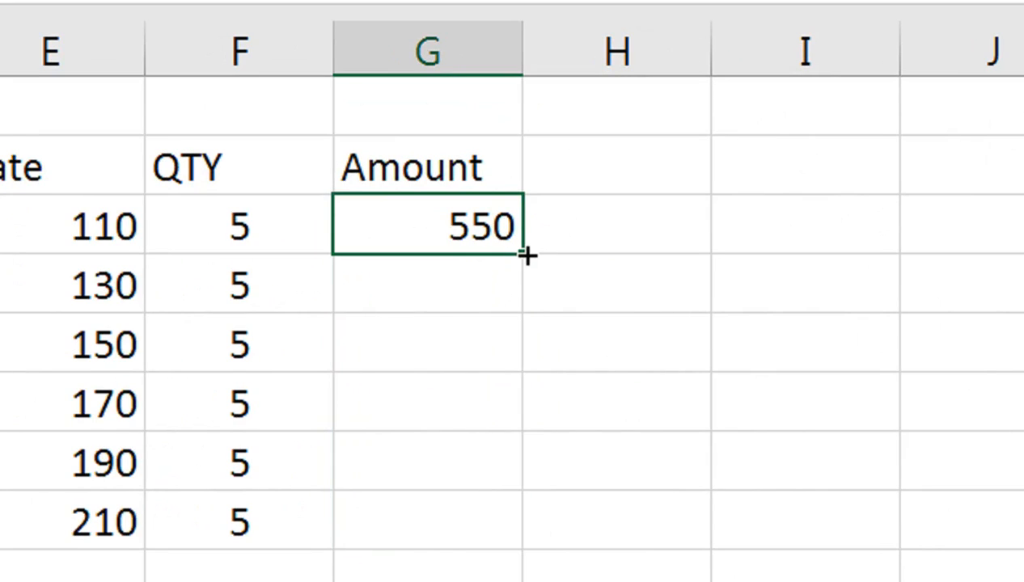
double_click(527, 256)
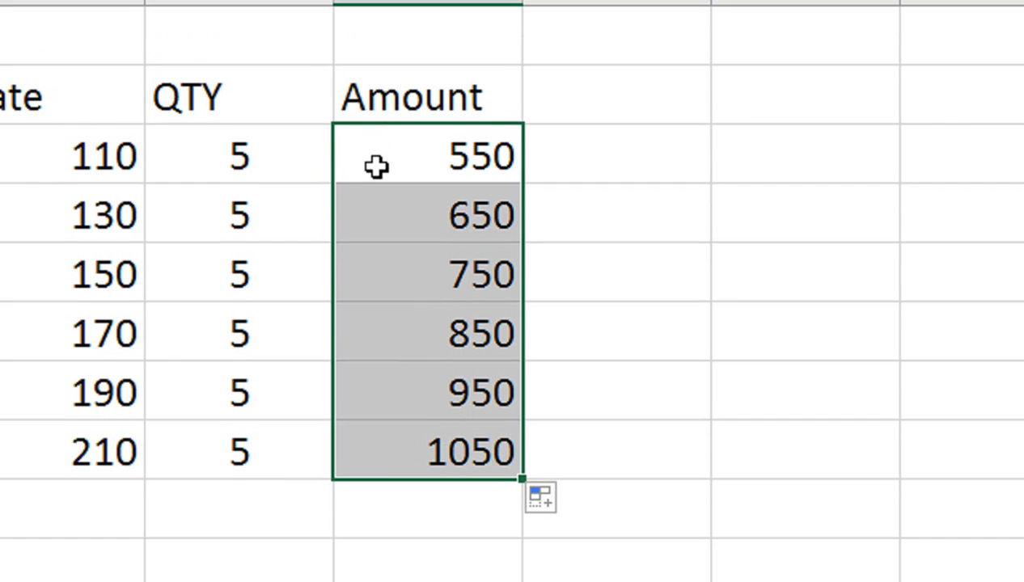
key(ctrl+z)
Select G3 through G8 and fill the amount formula down the range
key(shift+Down)
key(shift+Down)
key(shift+Down)
key(shift+Down)
key(shift+Down)
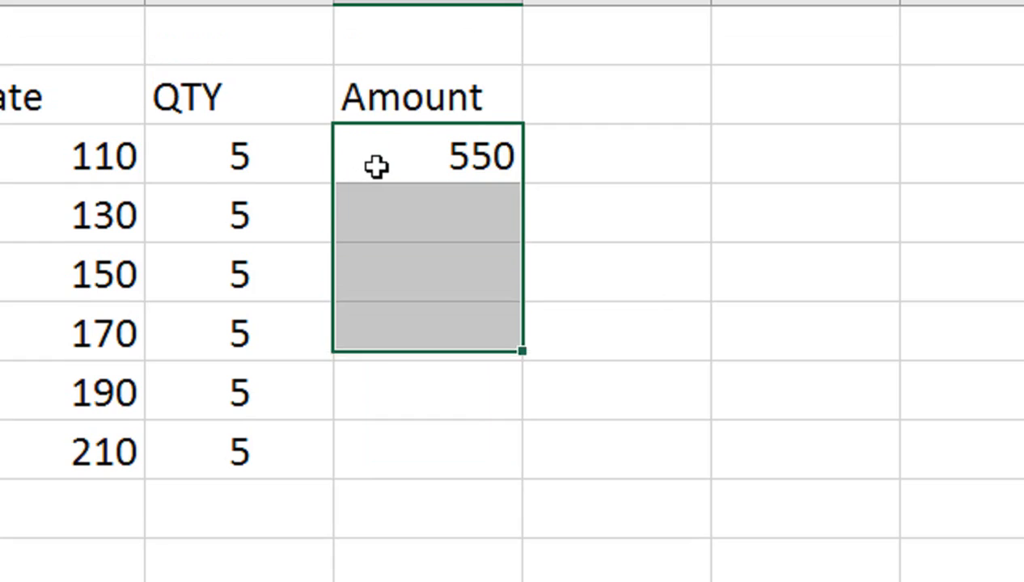
key(ctrl+e)
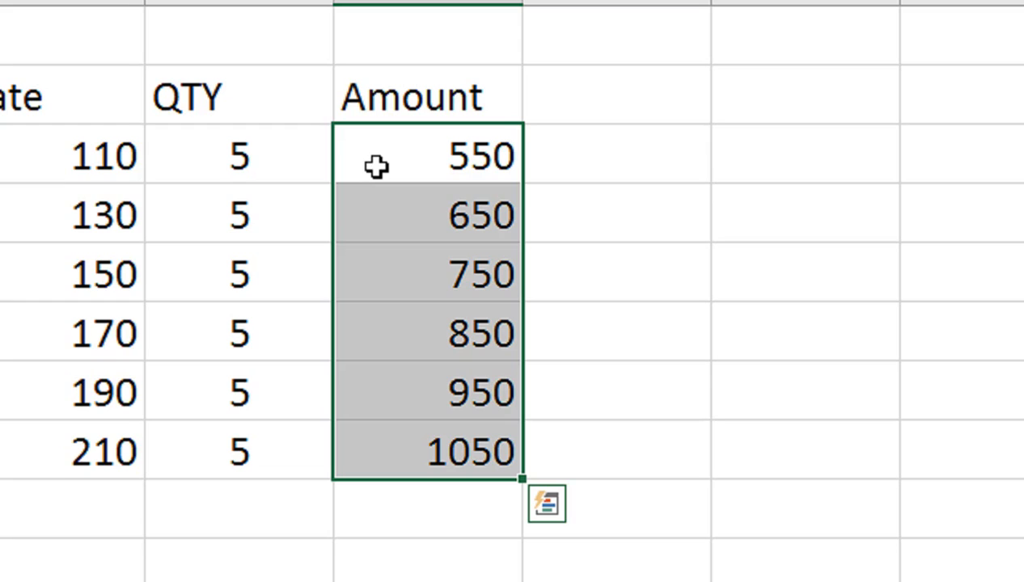
Examine a filled formula in the Amount column and step through the surrounding table cells, ending at H3
key(Down)
key(Down)
key(Down)
key(Down)
key(Down)
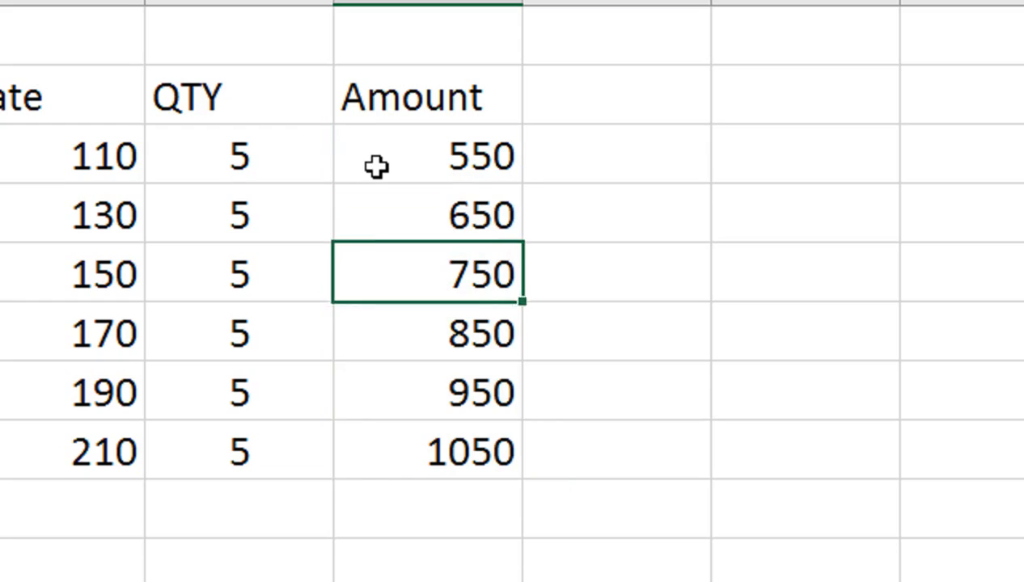
key(F2)
key(Return)
key(Up)
key(Left)
key(Left)
key(Right)
key(Right)
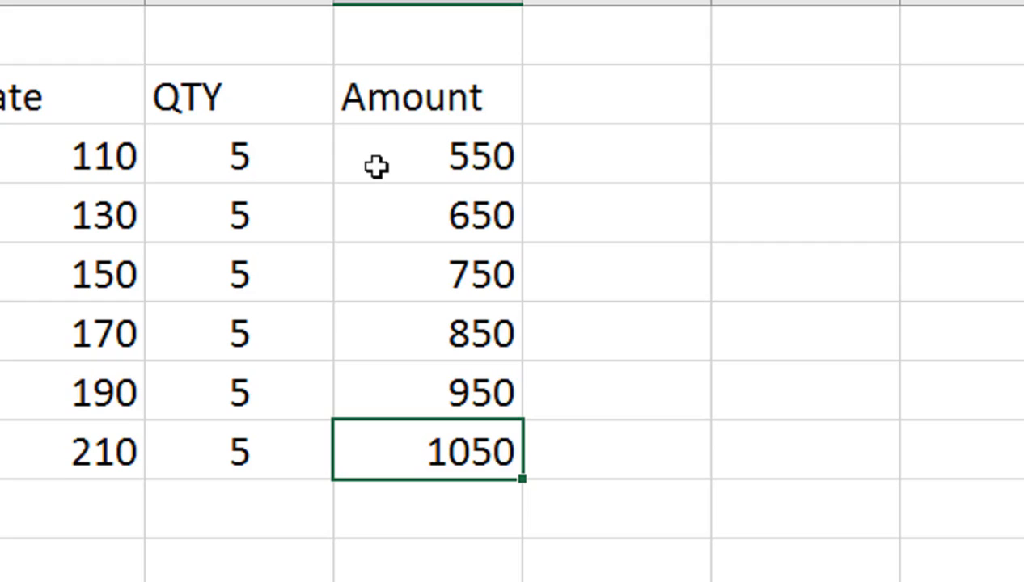
key(Up)
key(Up)
key(Up)
key(Up)
key(Up)
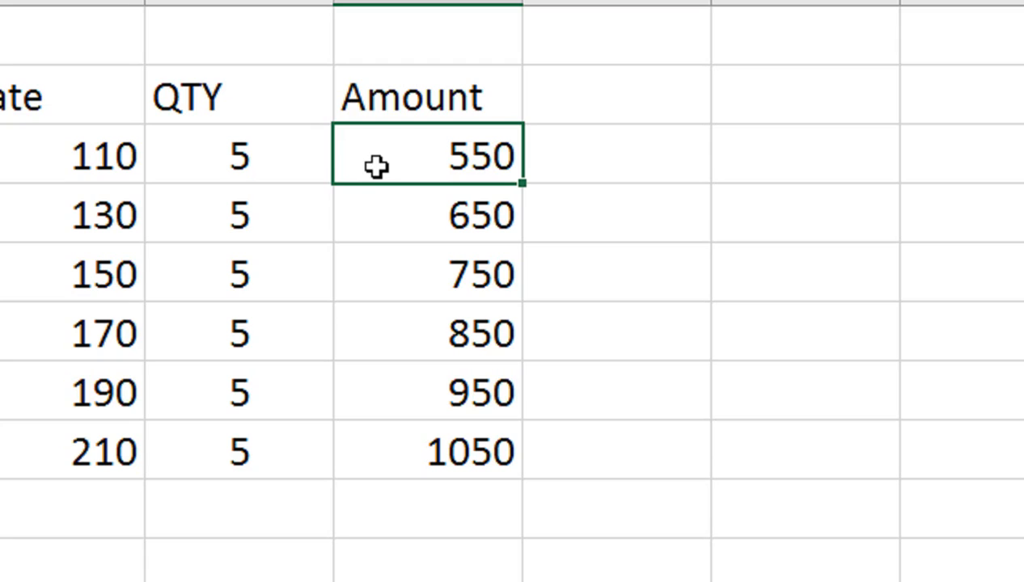
key(Right)
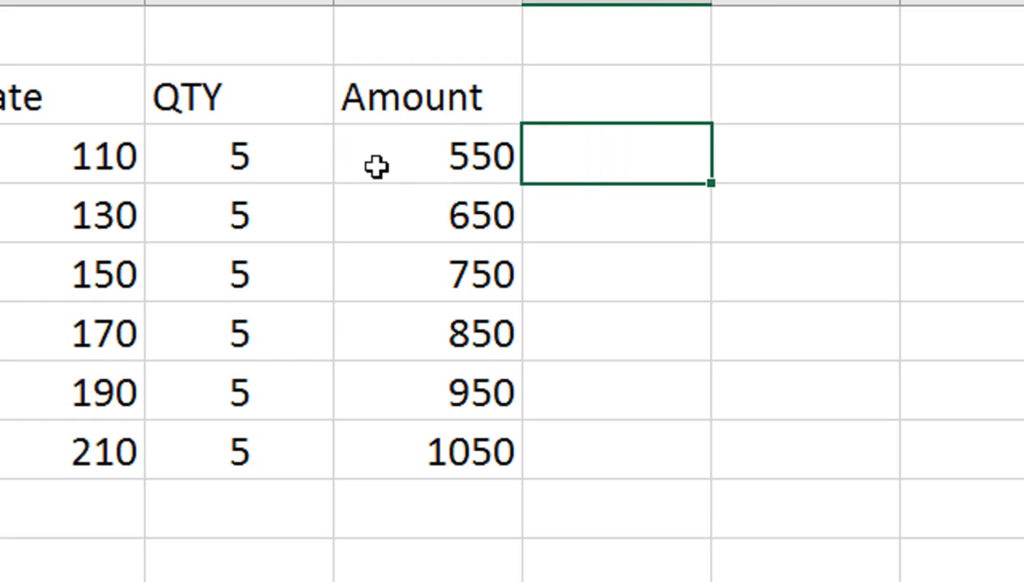
Enter the number 45 in cell I3, two columns beyond the first amount
key(Right)
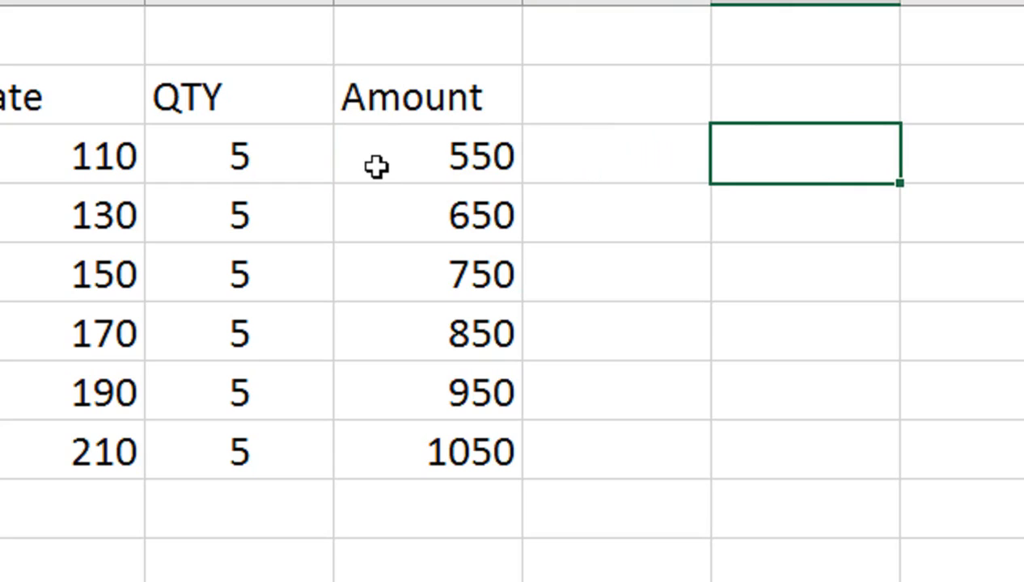
text(45)
key(ctrl+Return)
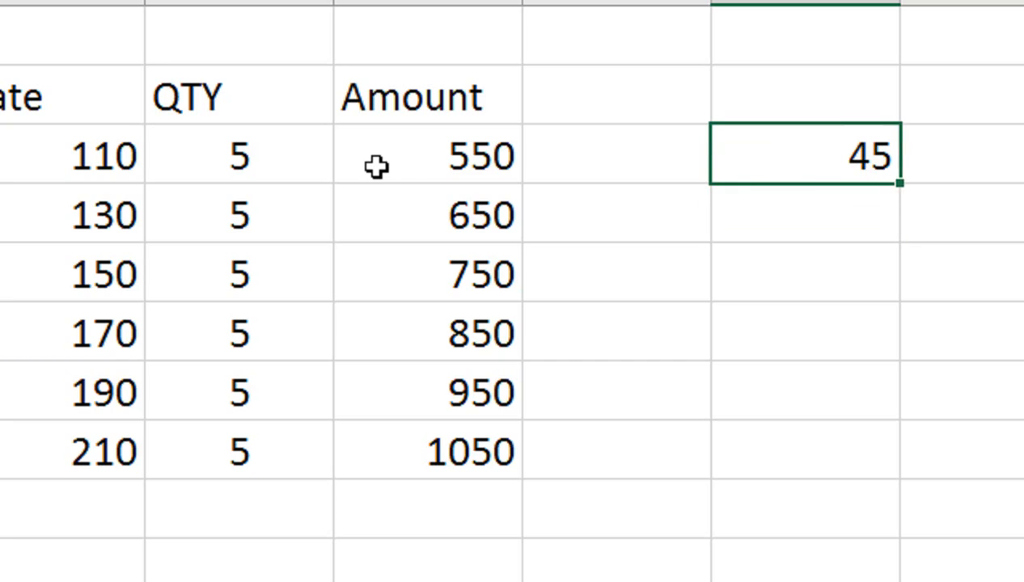
key(Left)
key(Left)
key(Down)
key(Down)
key(Down)
key(Down)
key(Down)
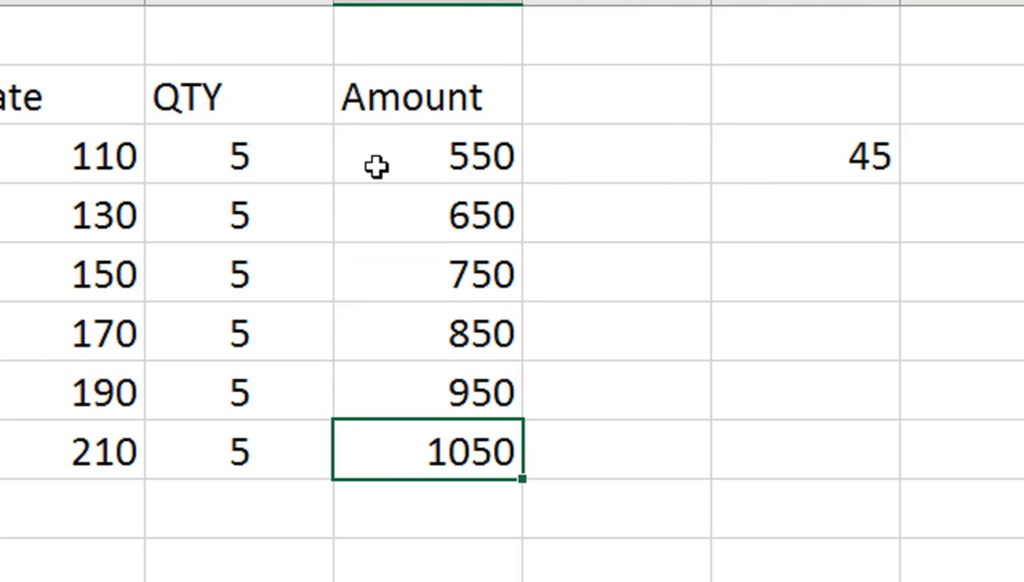
key(Right)
key(Right)
key(Right)
key(Up)
key(Up)
key(Up)
key(Up)
key(Up)
key(Left)
key(Left)
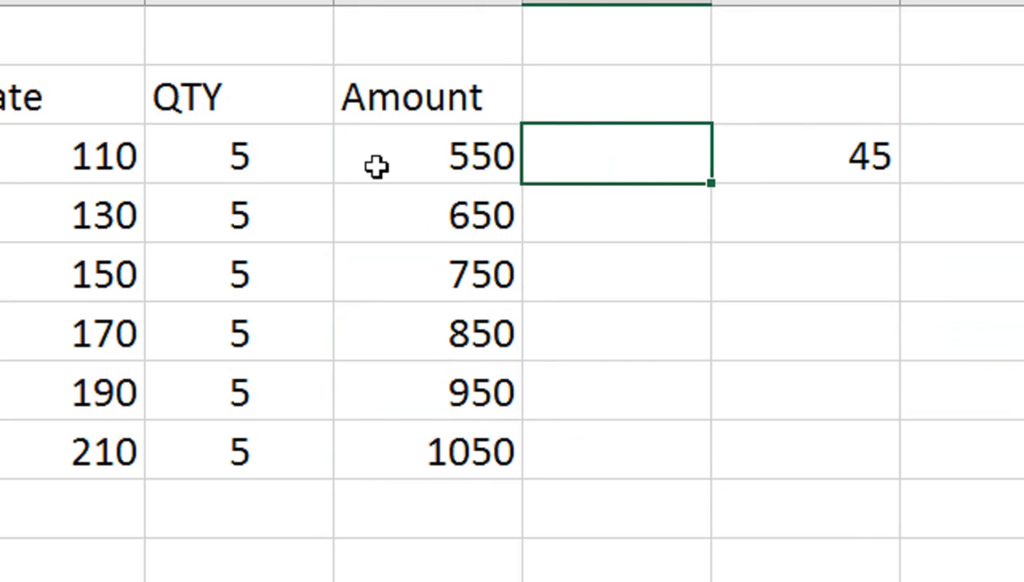
Enter the word excel in cell H3 beside the first amount
text(excel)
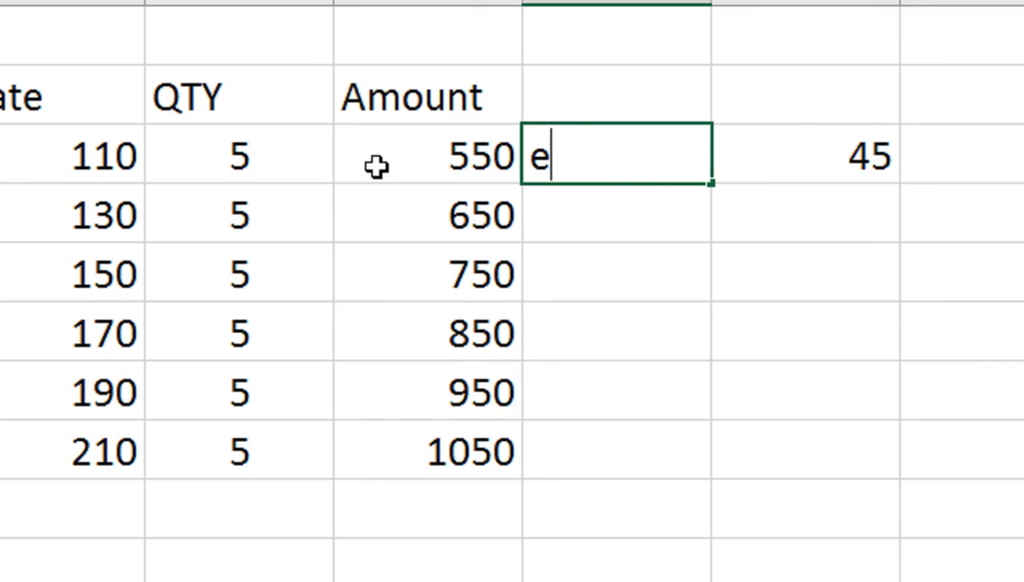
key(Return)
key(Up)
Replace the text in cell H3 with the word Drag
key(F2)
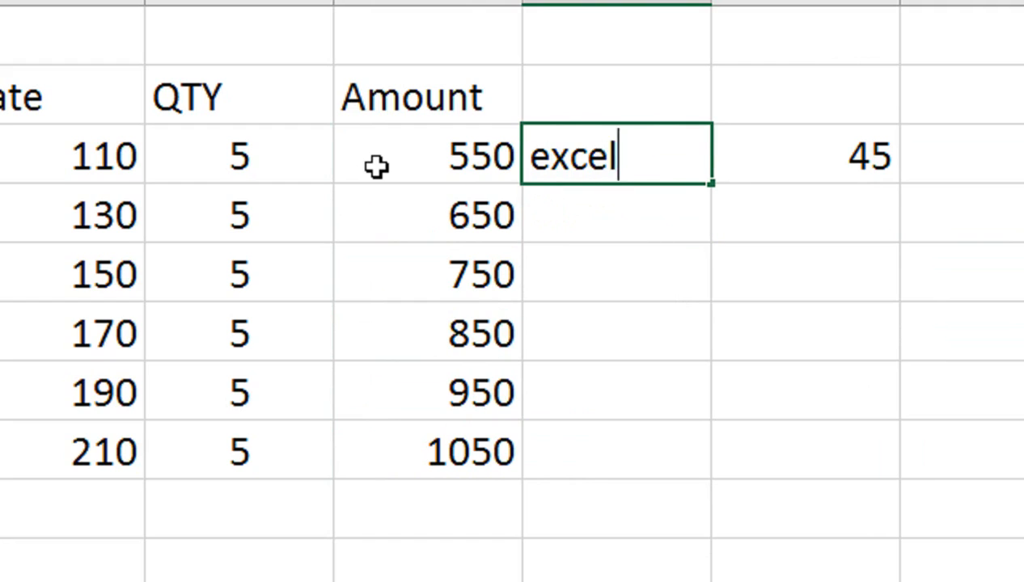
key(BackSpace)
key(BackSpace)
key(BackSpace)
key(BackSpace)
key(BackSpace)
text(Drag)
key(Return)
key(Up)
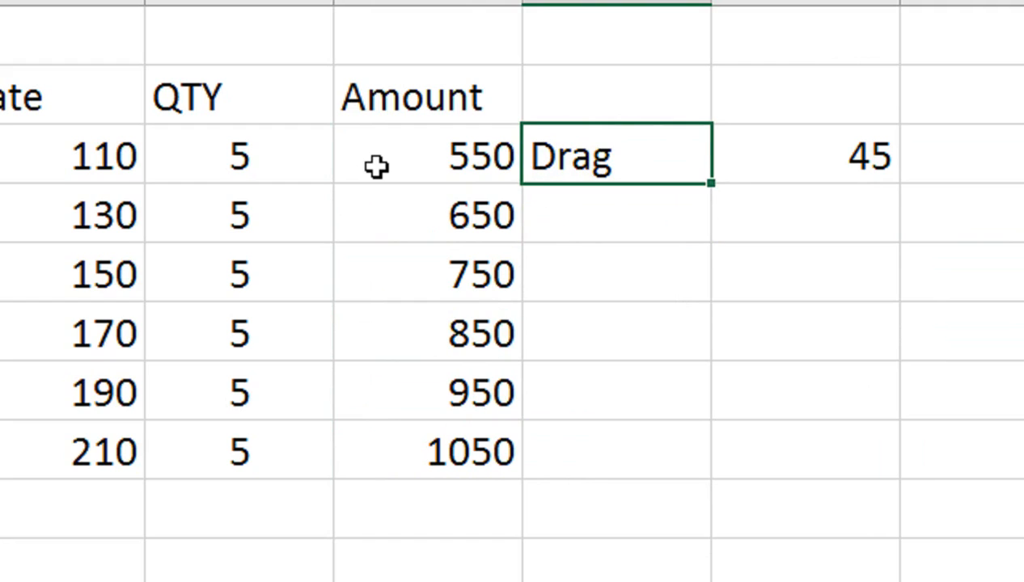
Select H3 through H8 and fill the text Drag down the range
key(shift+Down)
key(shift+Down)
key(shift+Down)
key(shift+Down)
key(shift+Down)
key(ctrl+d)
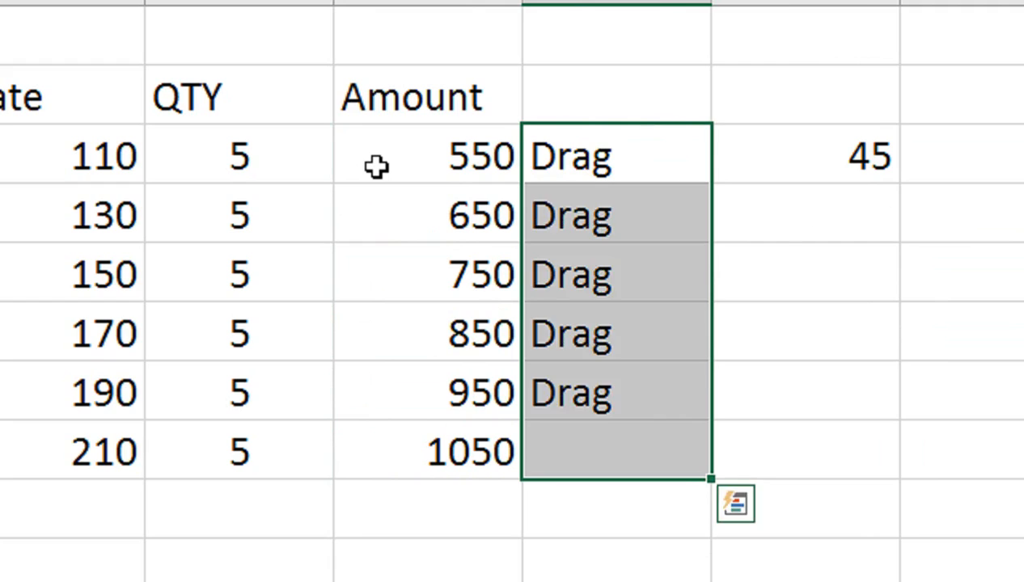
Select I3 through I8 and fill the number 45 down the range
key(Right)
key(shift+Down)
key(shift+Down)
key(shift+Down)
key(shift+Down)
key(shift+Down)
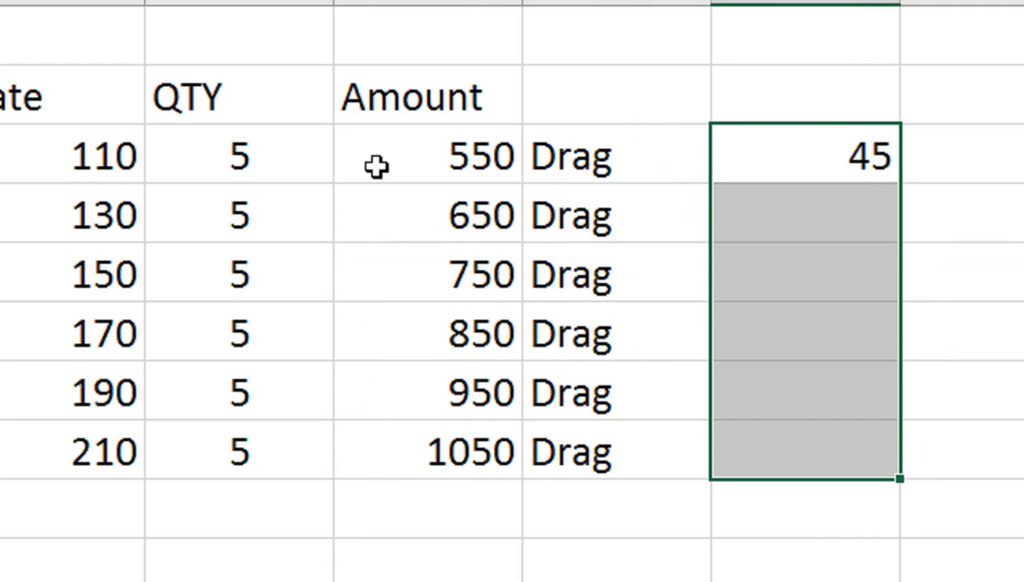
key(ctrl+d)
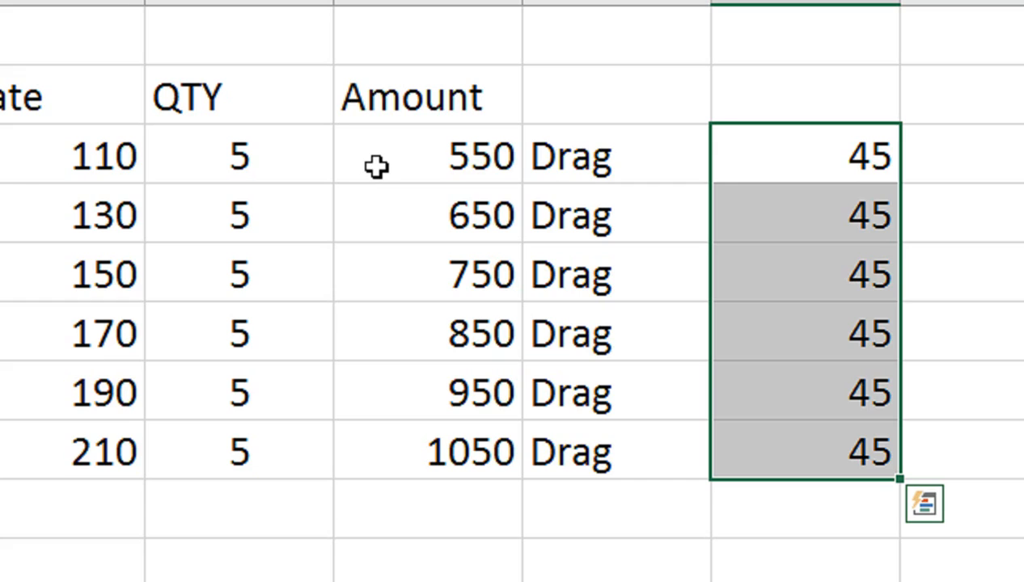
Clear the filled amounts from G4 through G8, keeping the formula in G3
click(377, 166)
key(Down)
key(shift+Down)
Select G3 through G8 and fill the G3 amount formula down over the emptied cells
key(shift+Down)
key(shift+Down)
key(shift+Down)
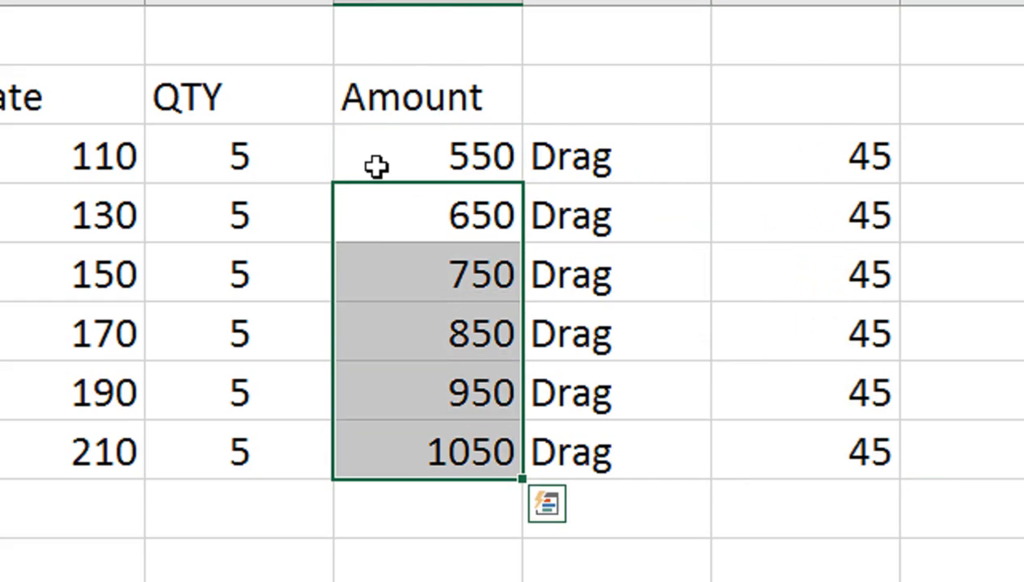
key(Delete)
key(Up)
key(shift+Down)
key(shift+Down)
key(shift+Down)
key(shift+Down)
key(shift+Down)
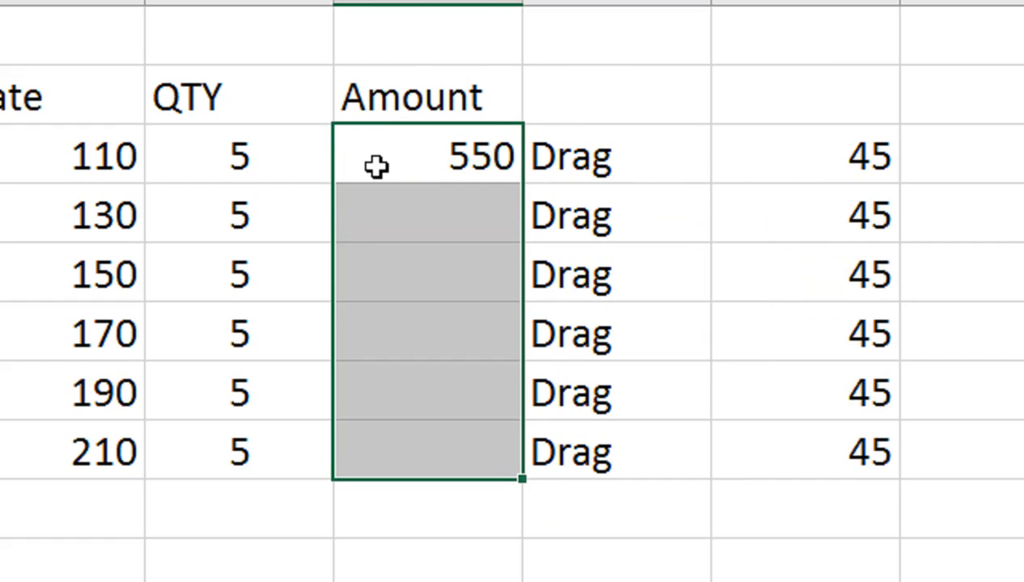
key(ctrl+d)
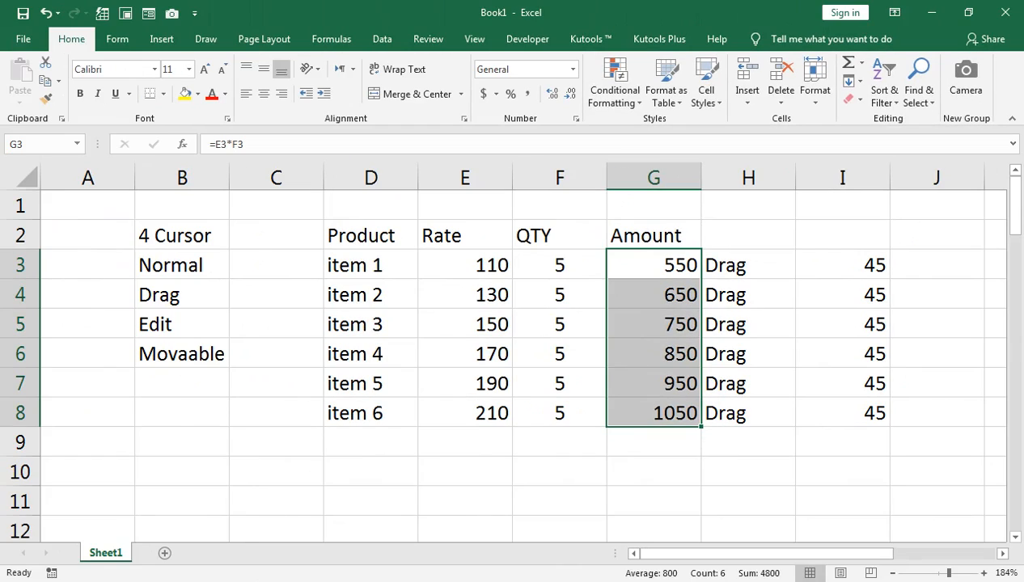
Switch to the browser window showing the YouTube channel's videos page
mouse_move(254, 567)
click(305, 531)
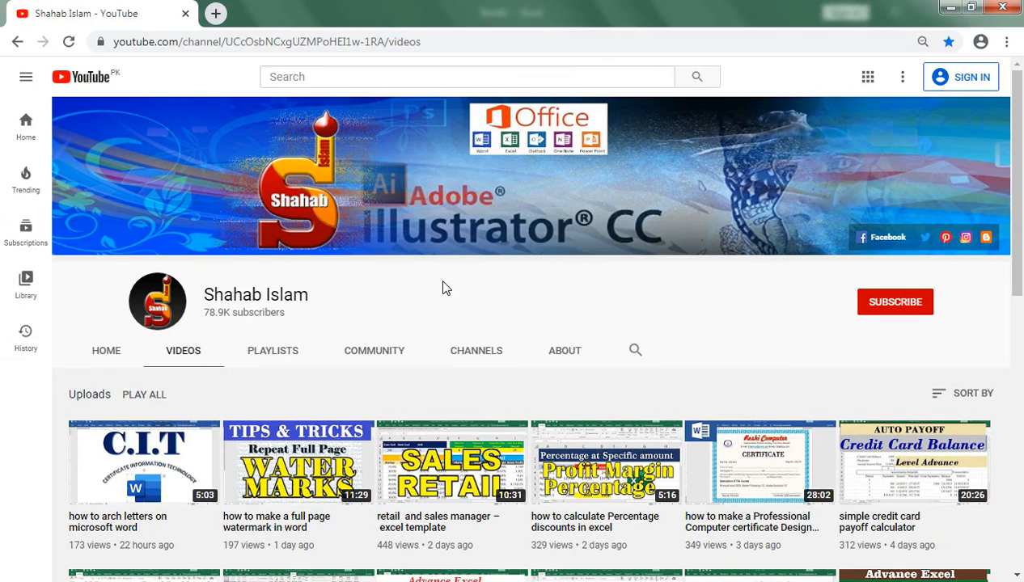